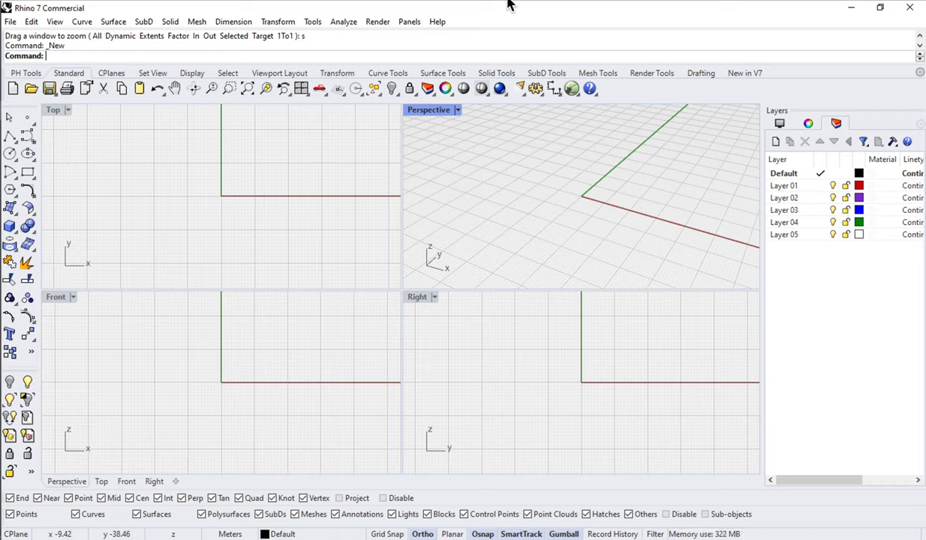
- Create a new model from the Large Objects - Meters.3dm template and maximize the Perspective viewport
click(12, 21)
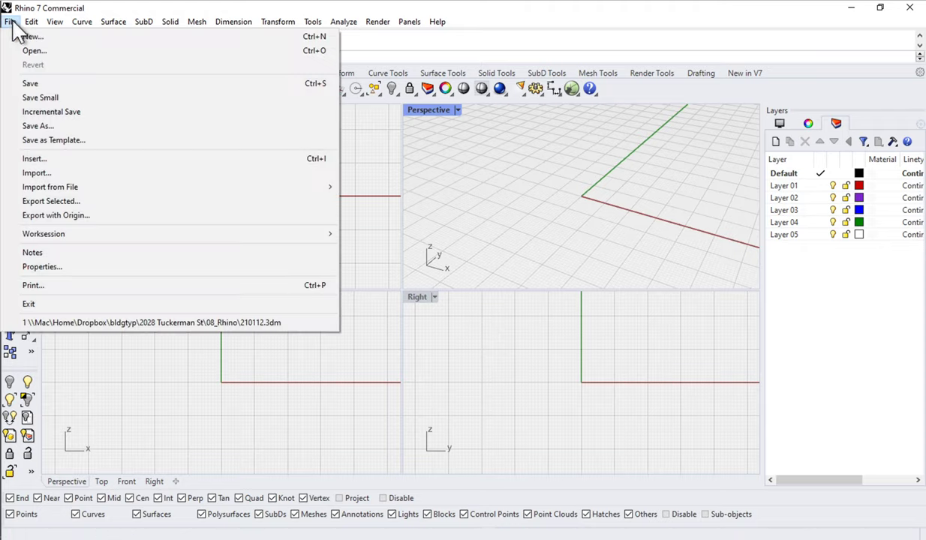
click(49, 38)
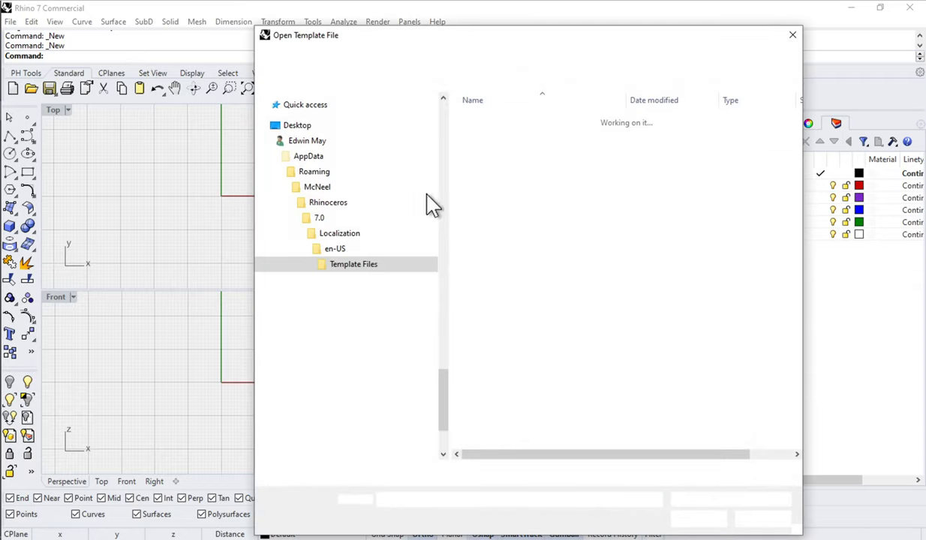
click(551, 189)
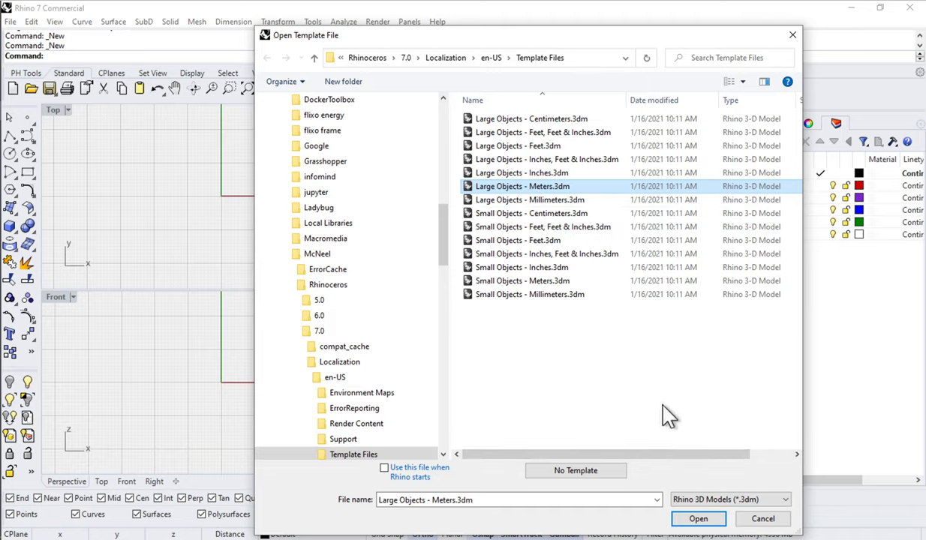
click(711, 522)
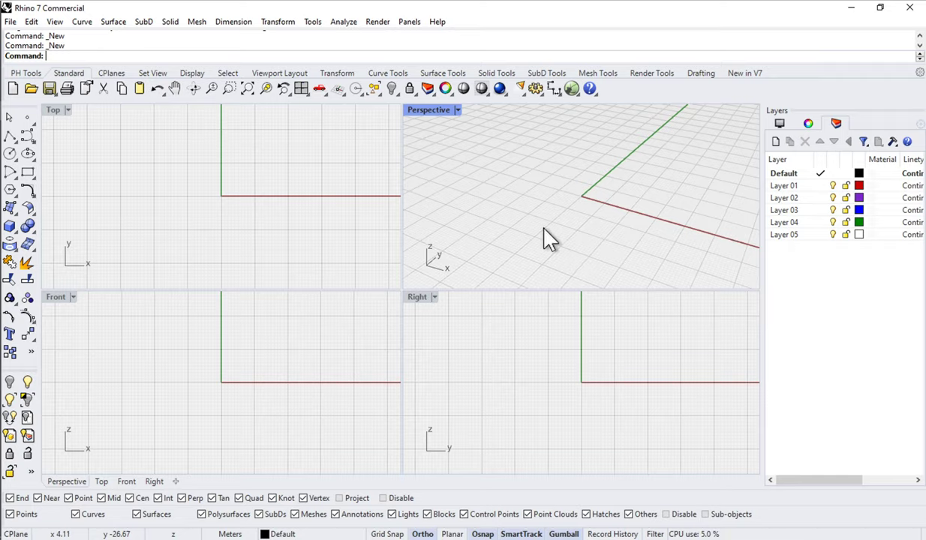
double_click(428, 111)
right_drag(399, 308, 392, 290)
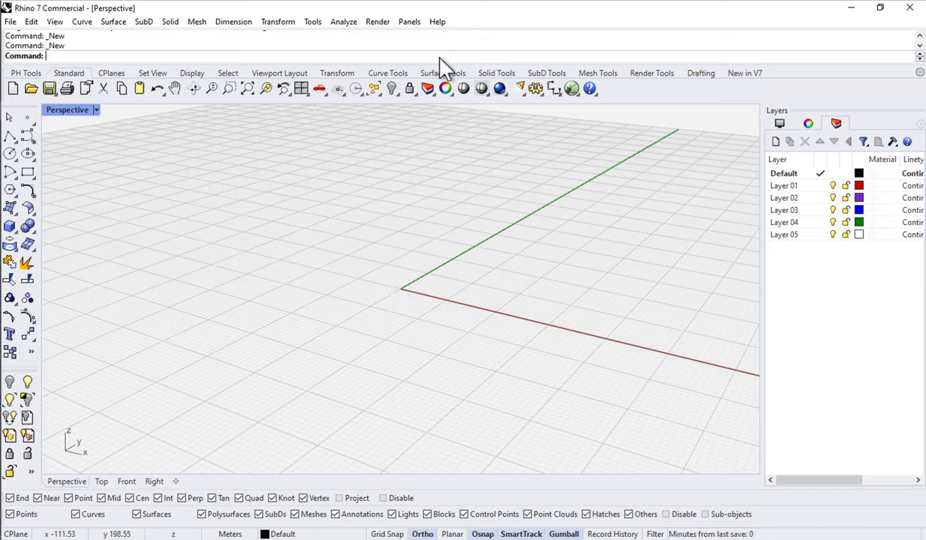
- Launch Grasshopper and arrange its window side by side with the Rhino window
click(571, 89)
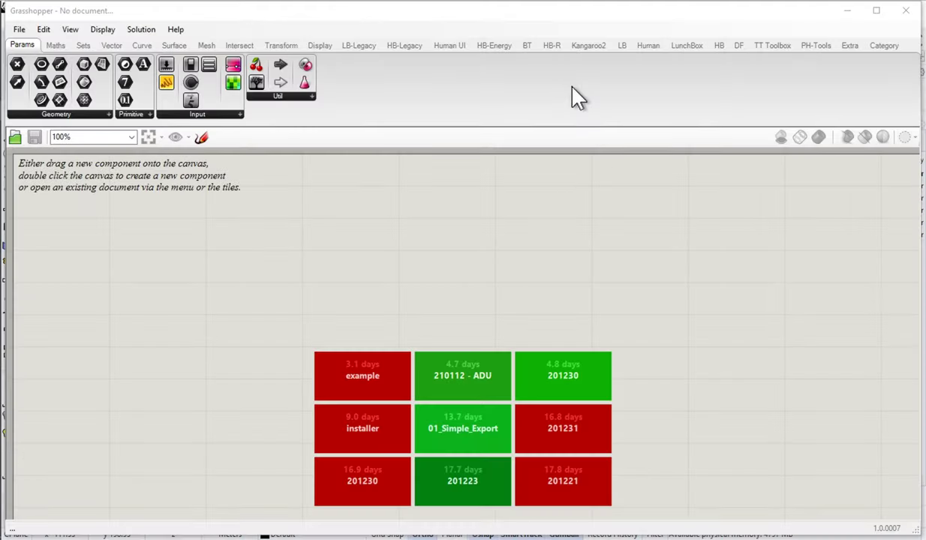
drag(430, 21, 923, 60)
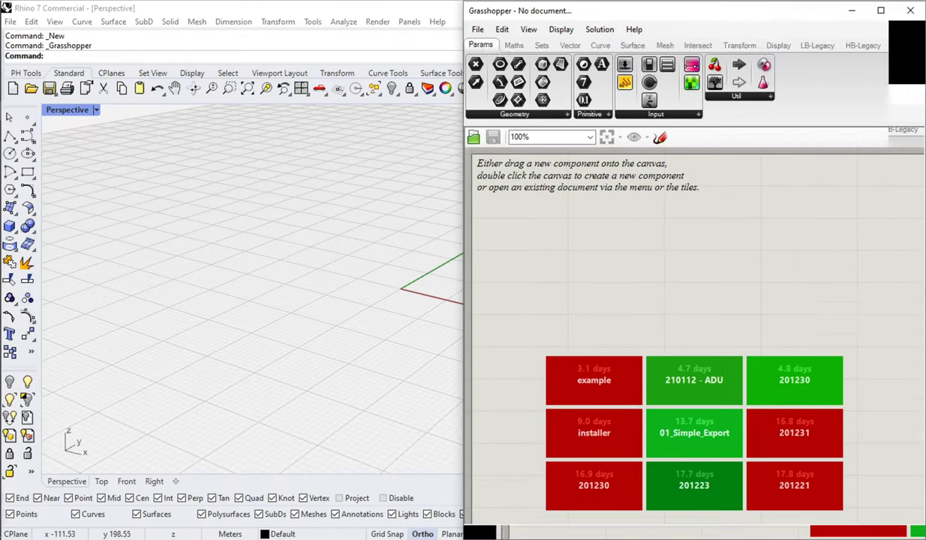
double_click(415, 11)
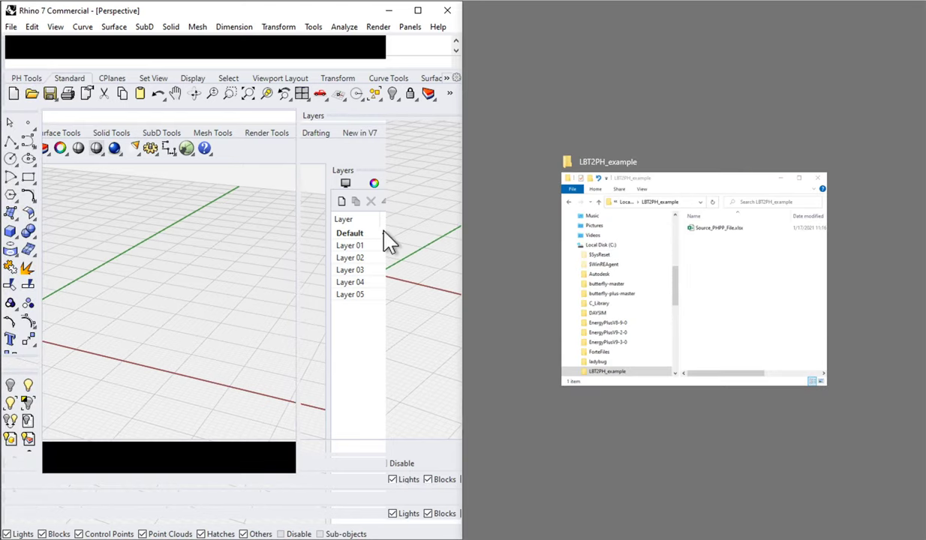
click(380, 234)
click(395, 202)
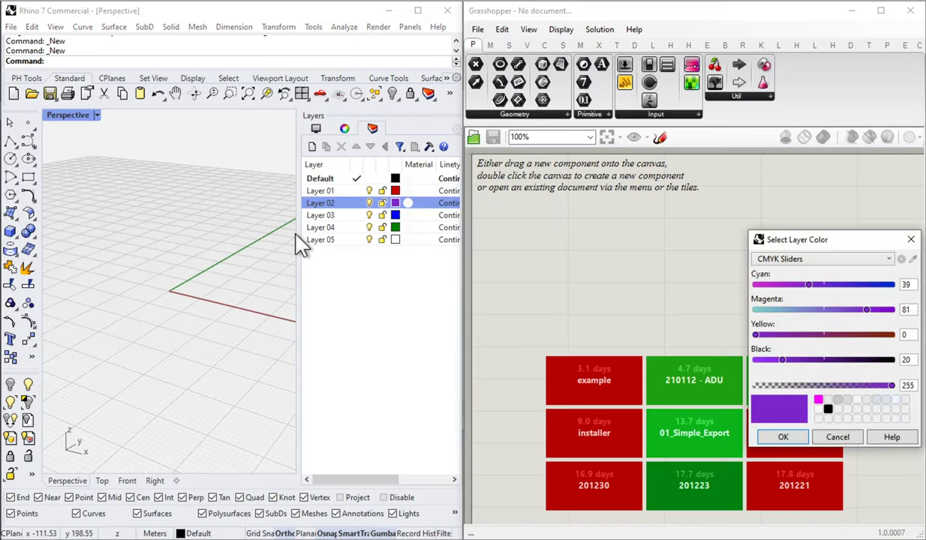
key(Return)
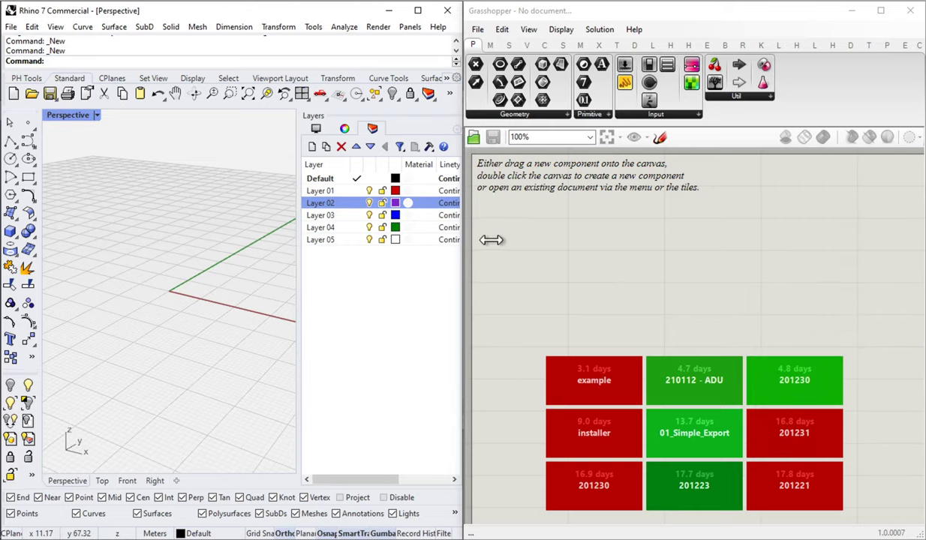
drag(492, 242, 486, 238)
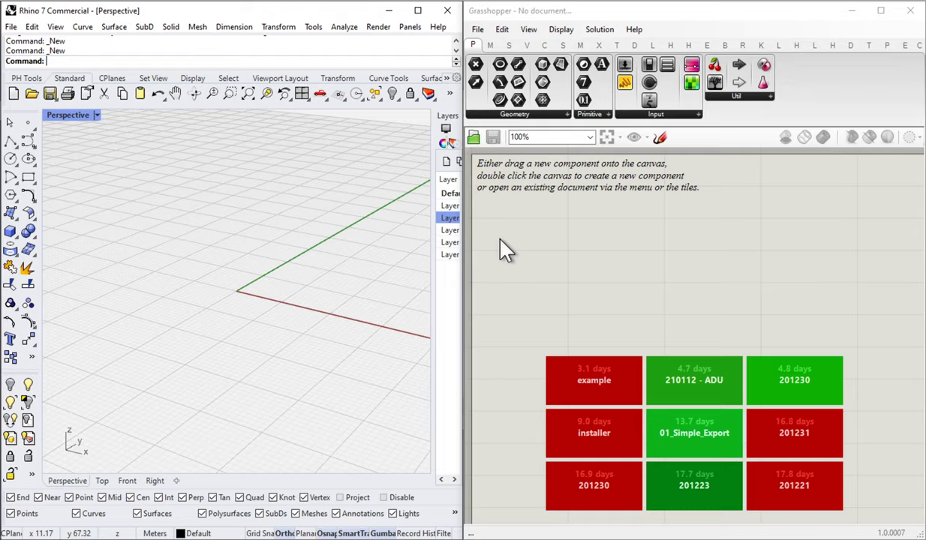
drag(448, 182, 236, 190)
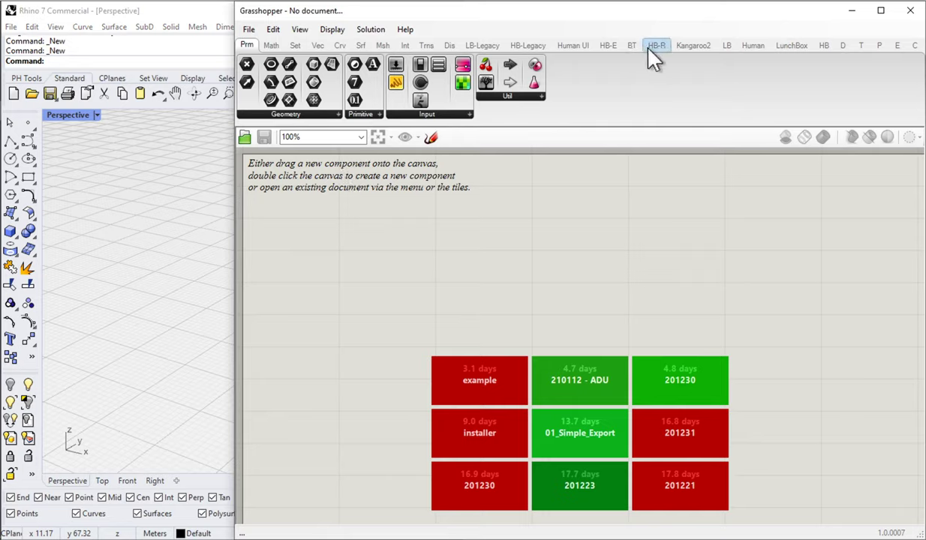
- Place an HB Face component on the empty Grasshopper canvas
click(825, 47)
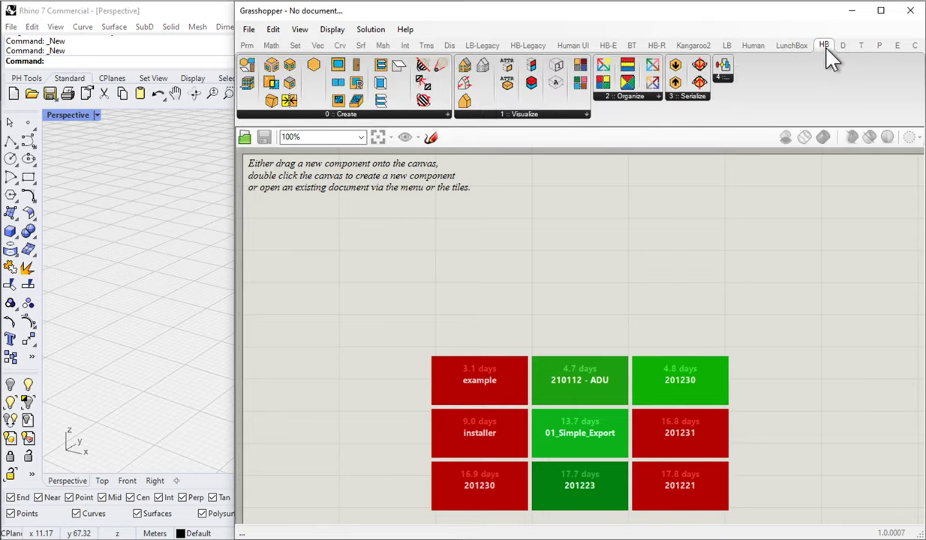
click(352, 116)
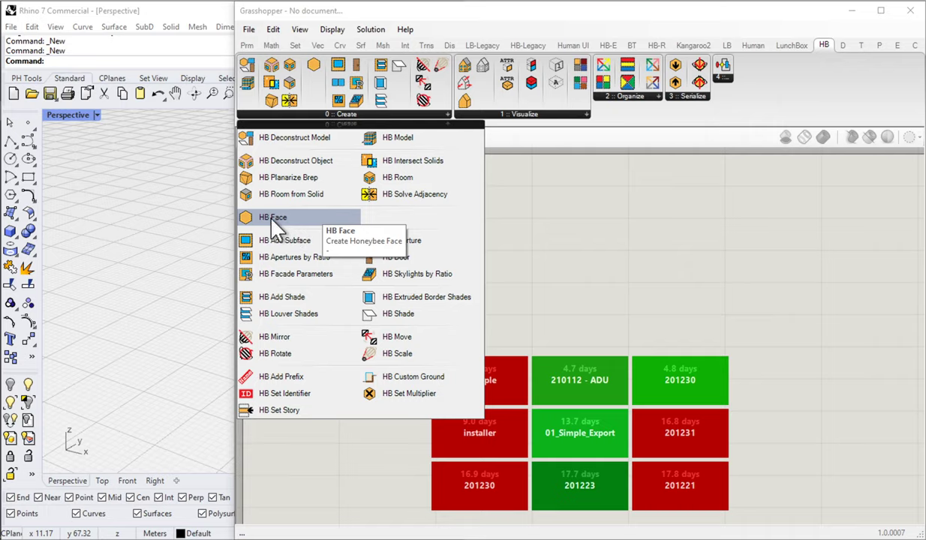
drag(273, 221, 476, 285)
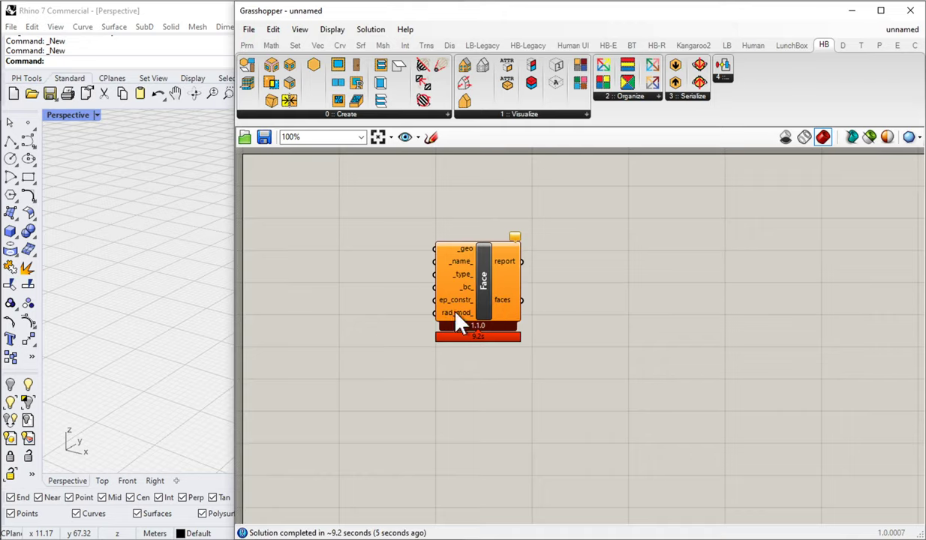
scroll(480, 267, up, 4)
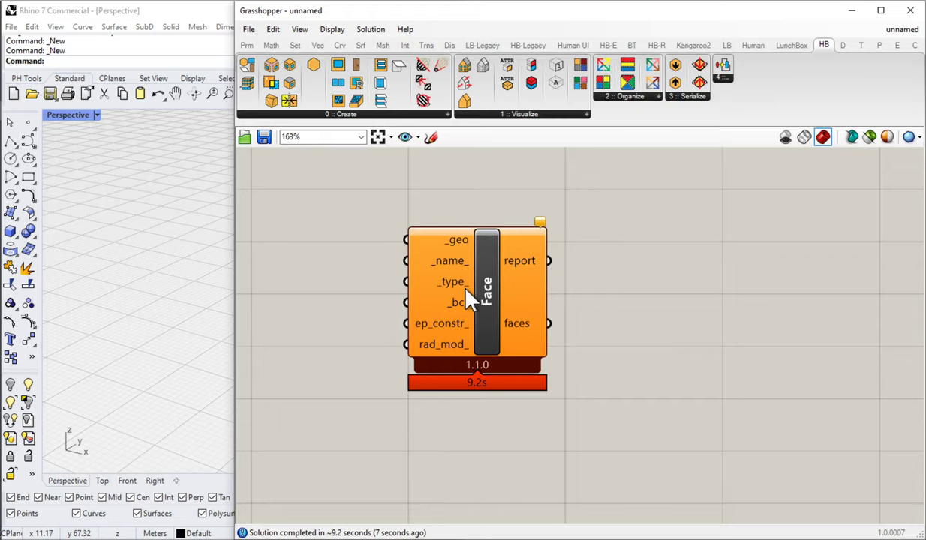
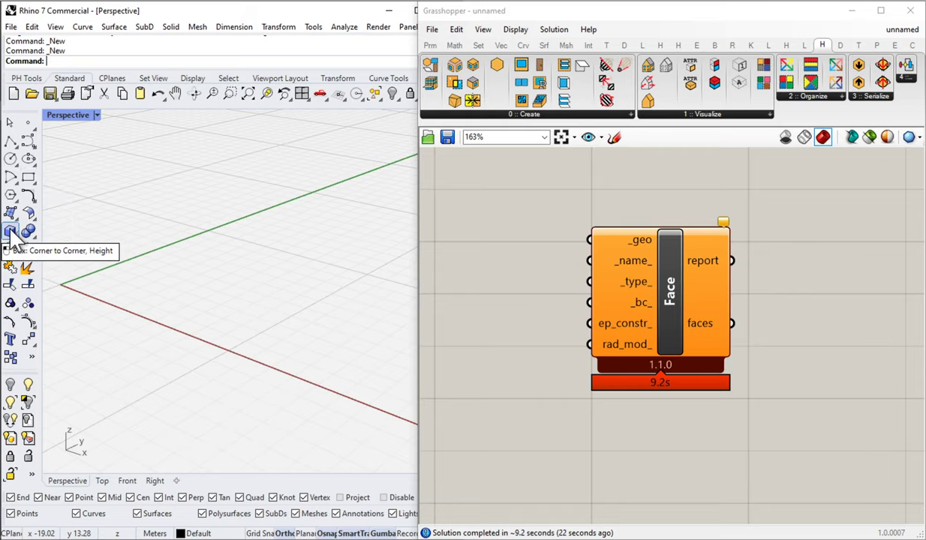
- In Rhino, draw a box starting near the origin with a base of about 10 by 10 m and a height of 3 m
click(10, 233)
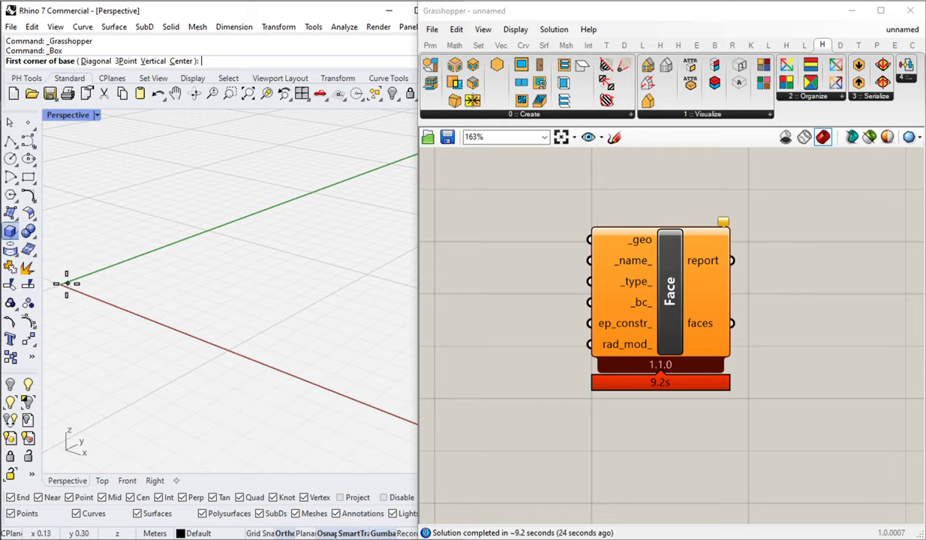
click(66, 282)
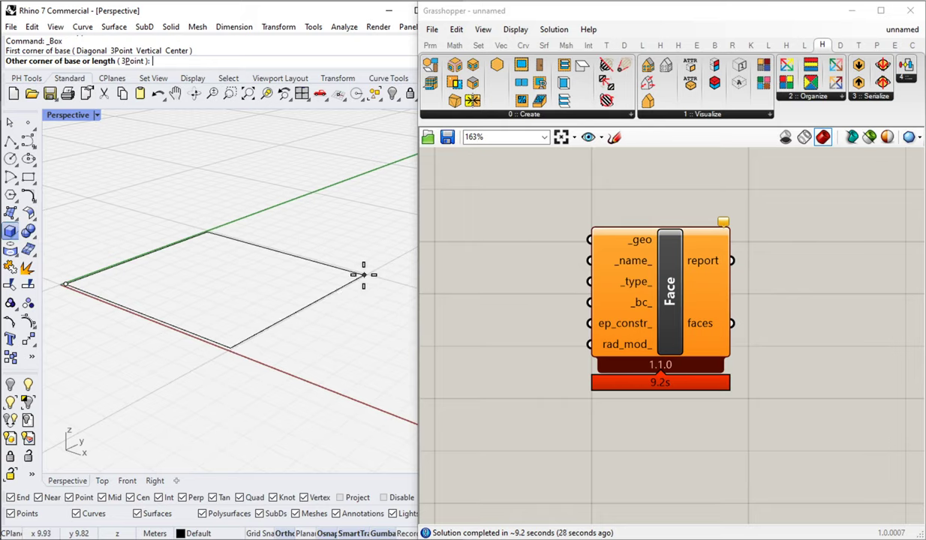
click(363, 275)
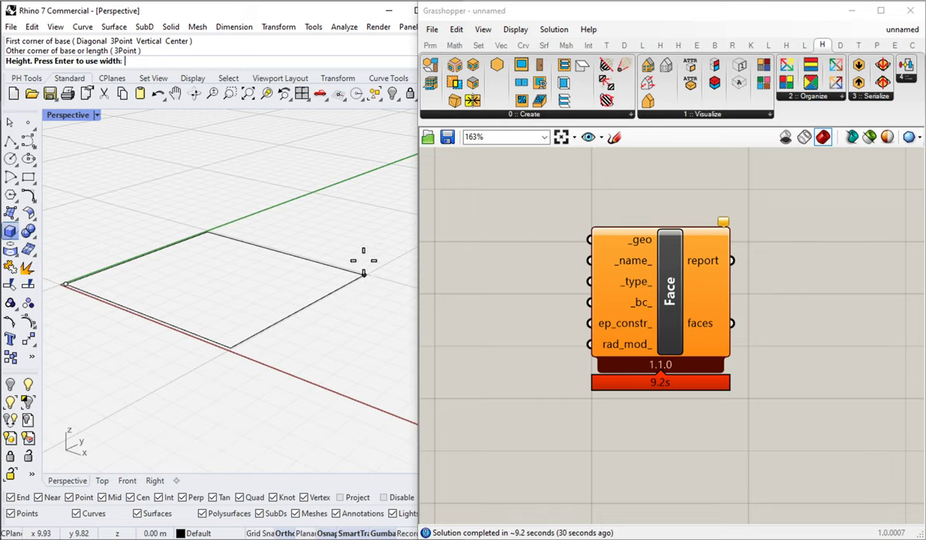
text(3)
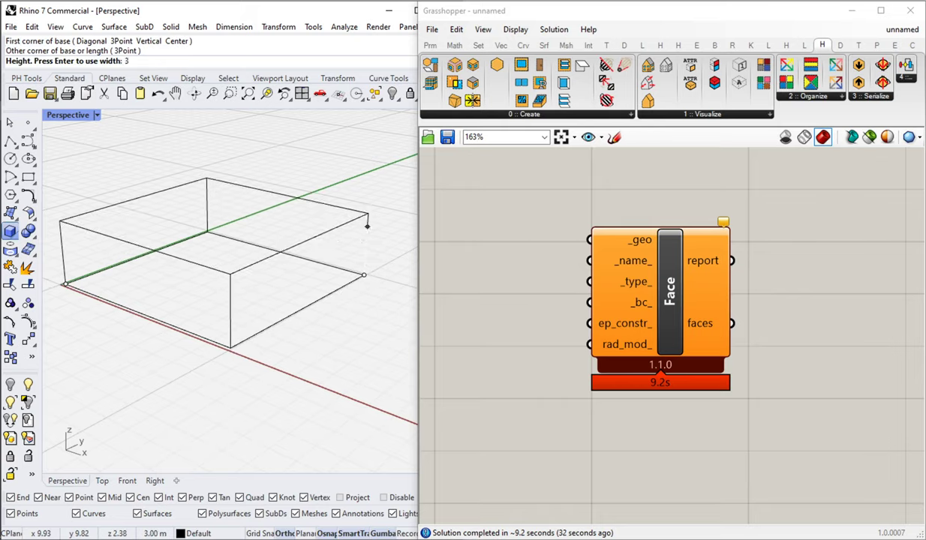
key(Return)
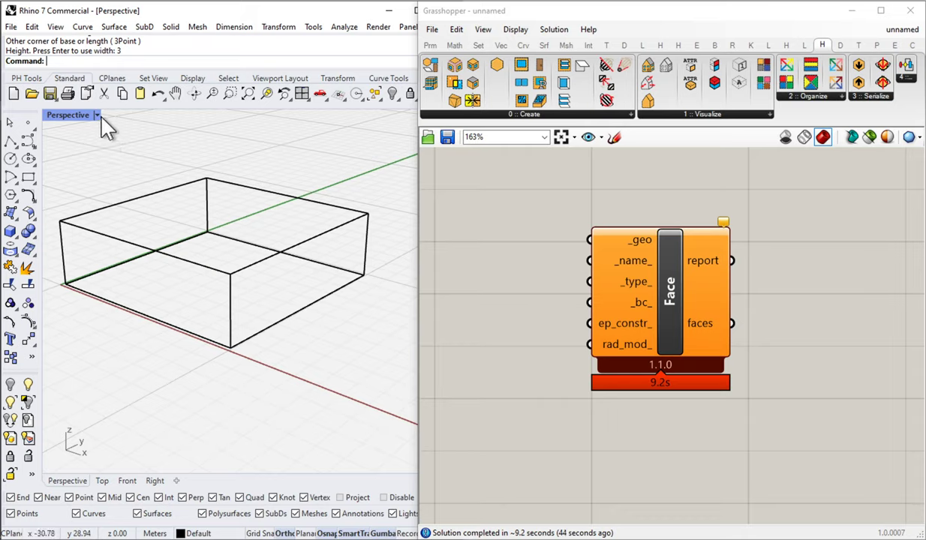
- Add a Brep parameter in front of the Face component and assign the Rhino box to it
click(139, 197)
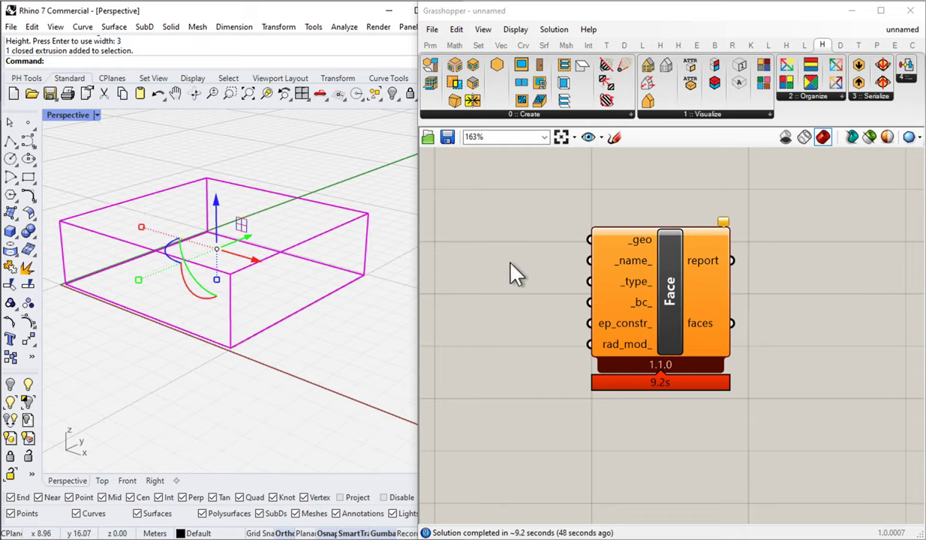
right_drag(510, 270, 577, 258)
double_click(543, 249)
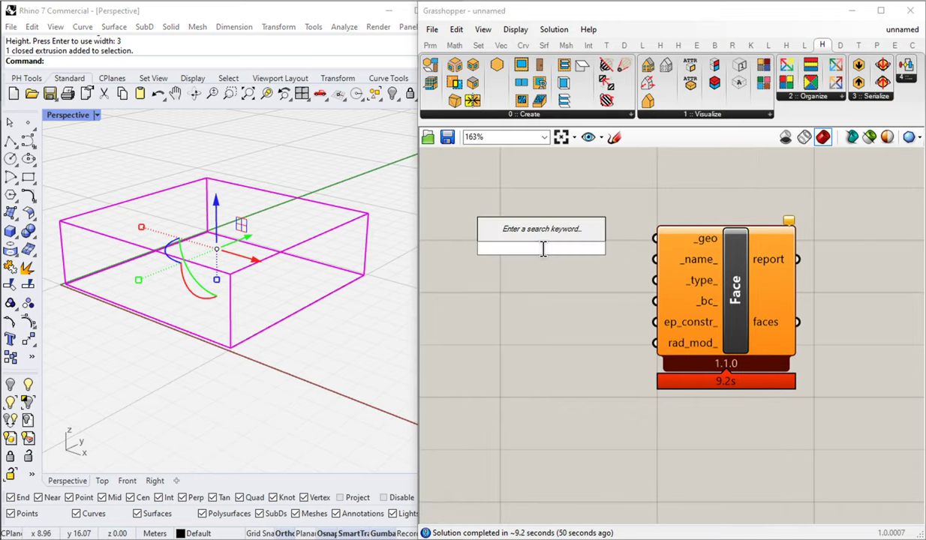
text(brep)
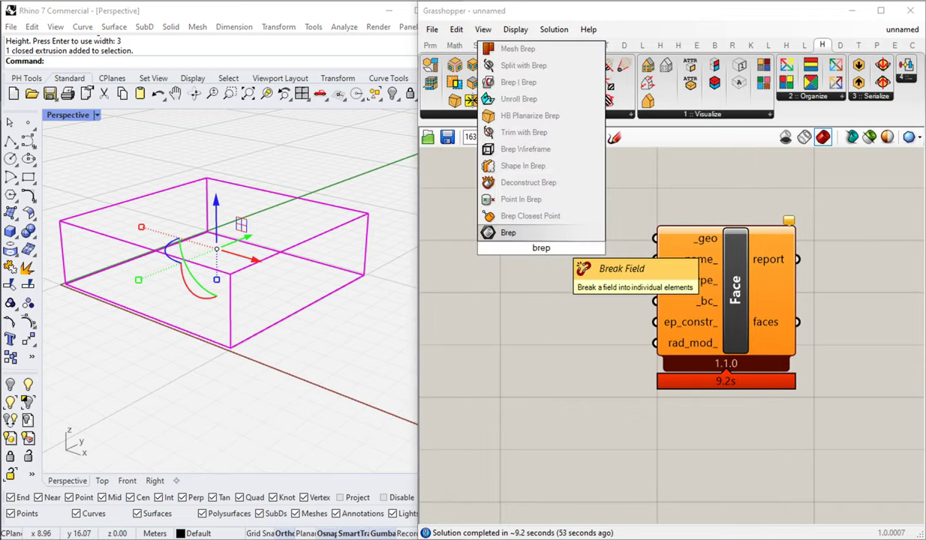
click(525, 233)
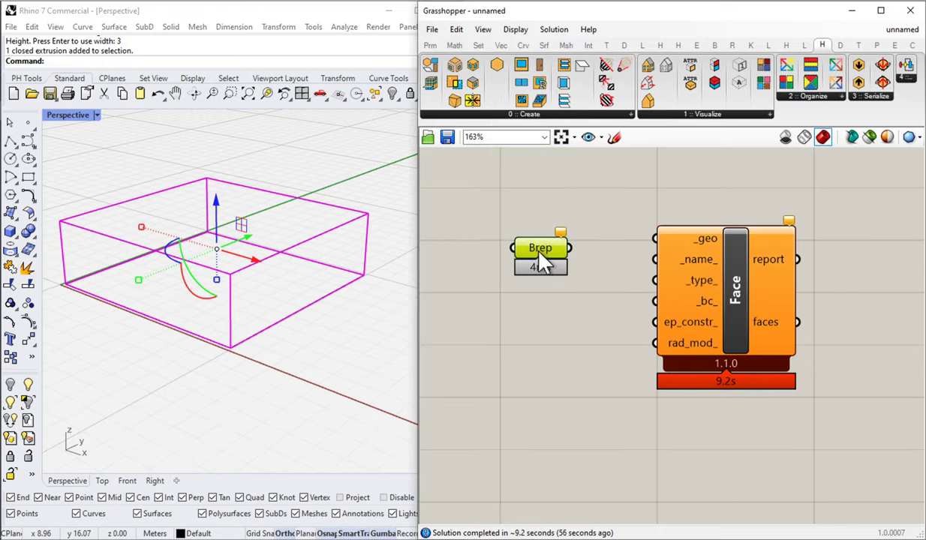
right_click(540, 254)
click(609, 417)
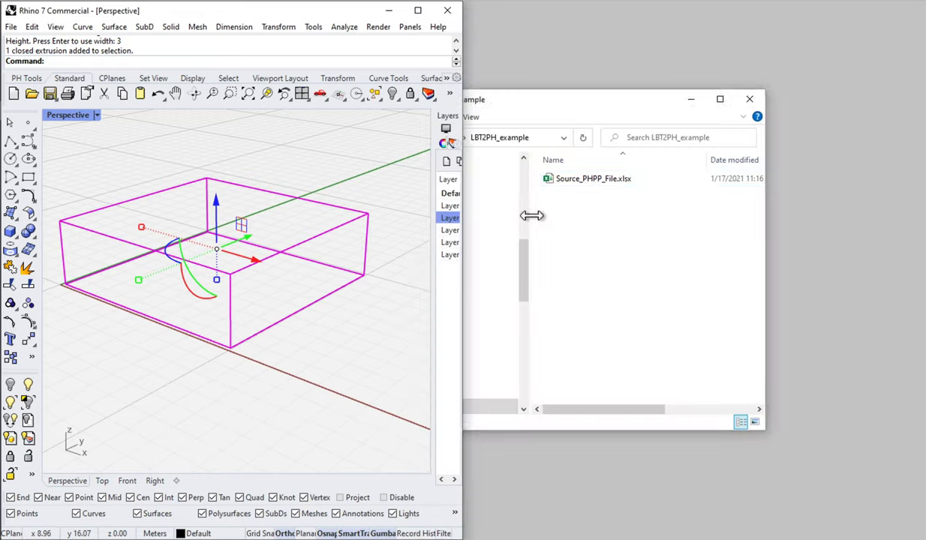
- Rename the Brep parameter to "Brep | Geometry" and connect it to the Face component's _geo input, aligning the two components
right_click(560, 251)
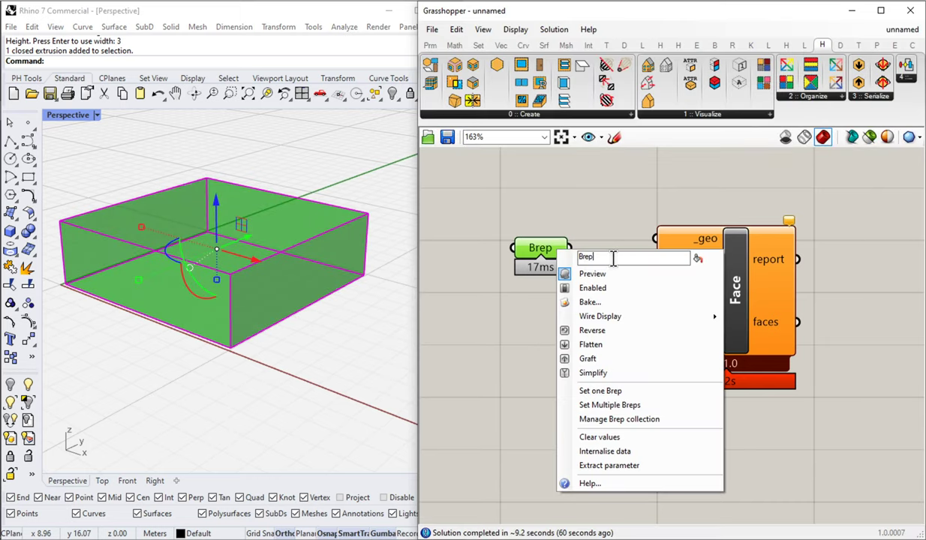
key(BackSpace)
text(p | Geometr)
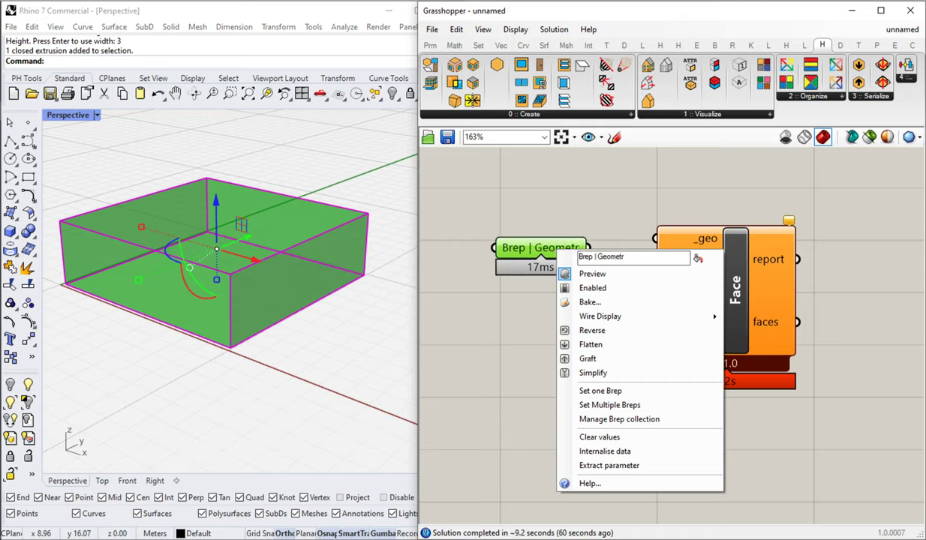
text(y)
key(Return)
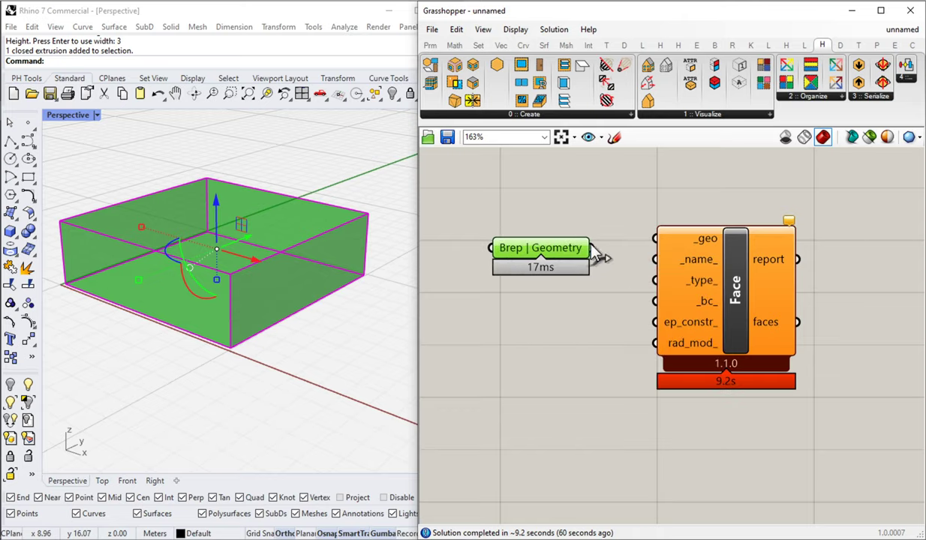
drag(592, 249, 659, 239)
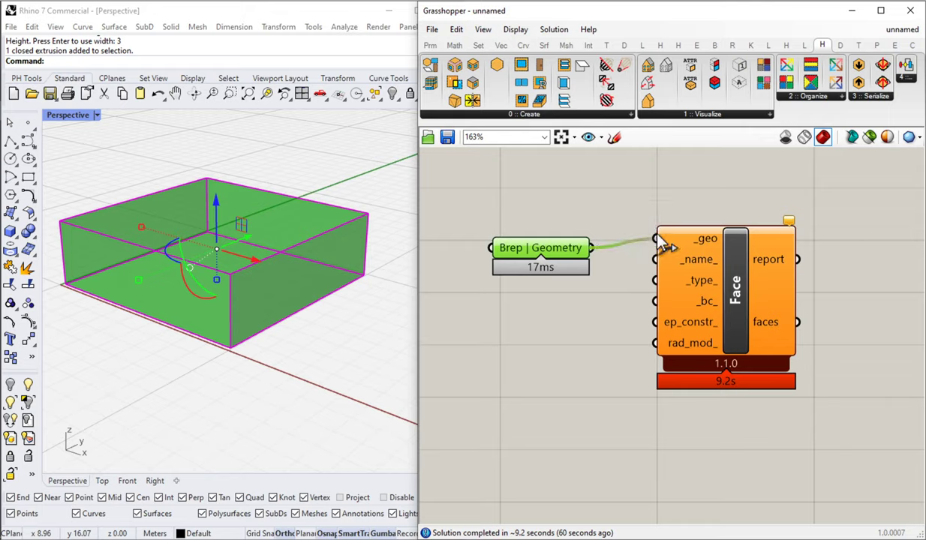
drag(724, 258, 691, 267)
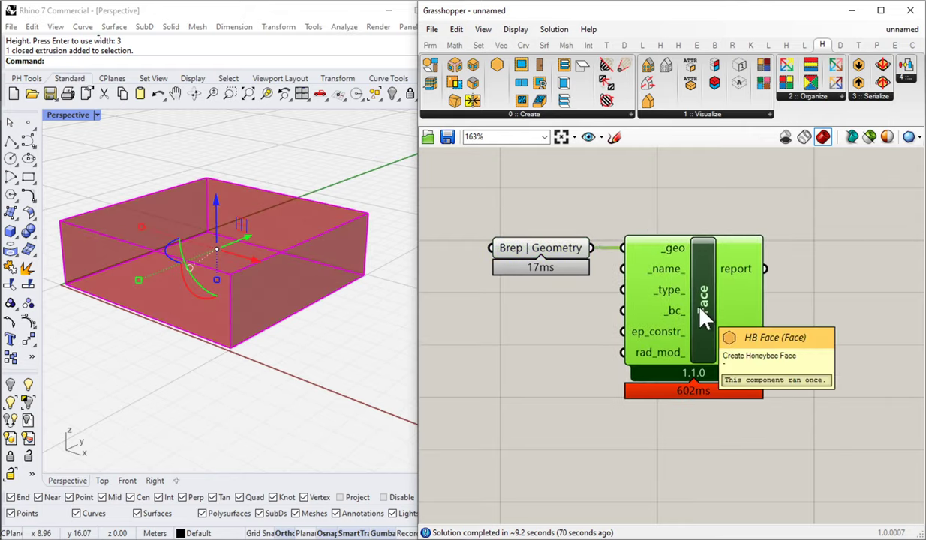
- Add a Panel beside the Face component and connect the faces output to it
scroll(540, 339, down, 2)
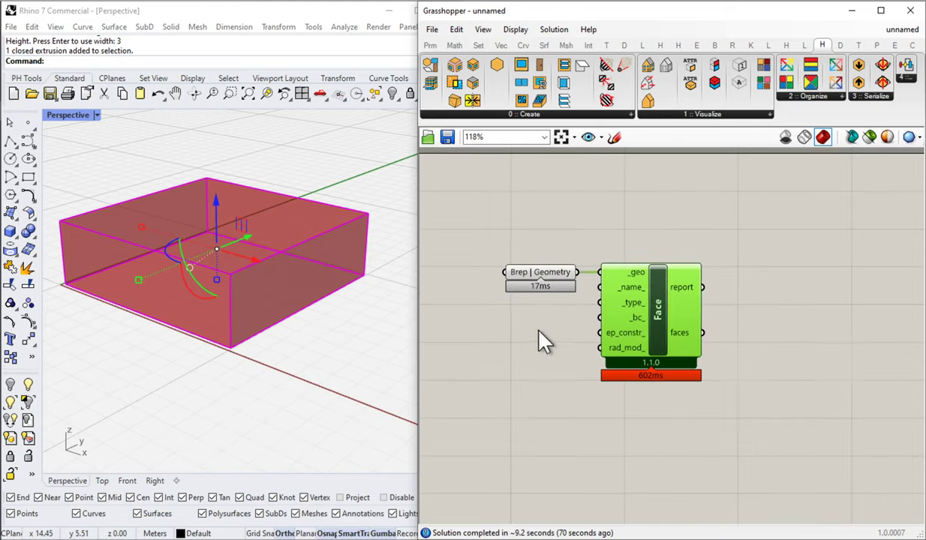
double_click(754, 335)
text(panel)
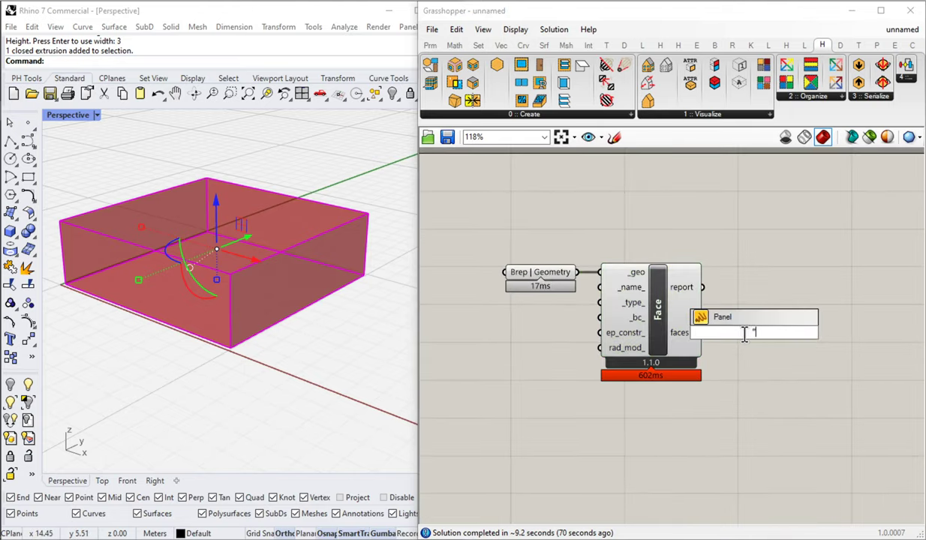
key(Return)
drag(701, 333, 769, 351)
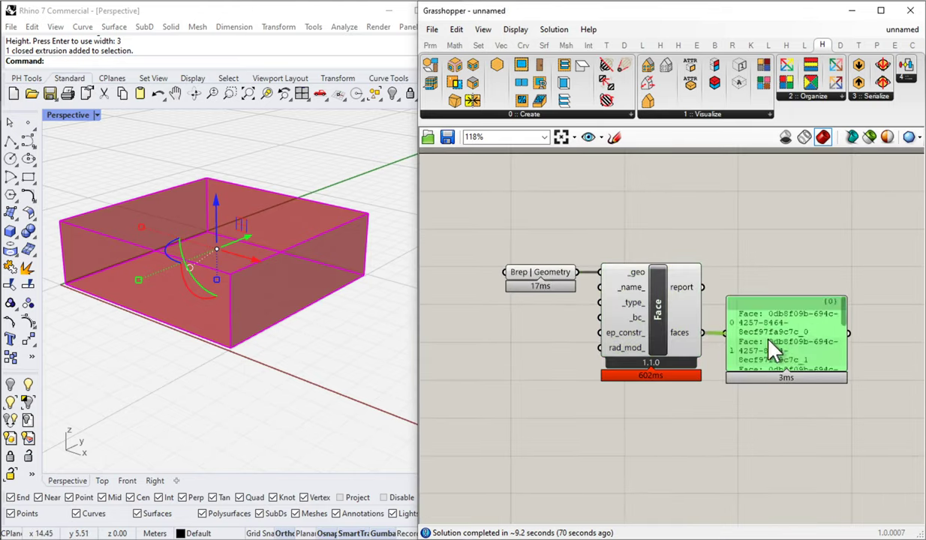
- Widen the Panel so each face fits on one line and compare the listed faces with the Rhino box
right_drag(769, 351, 627, 309)
drag(703, 330, 883, 360)
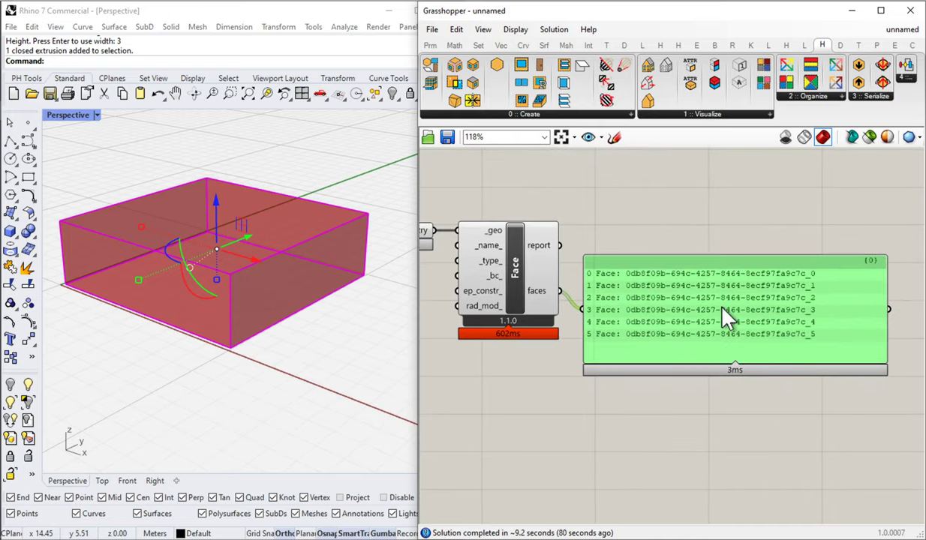
scroll(725, 311, up, 3)
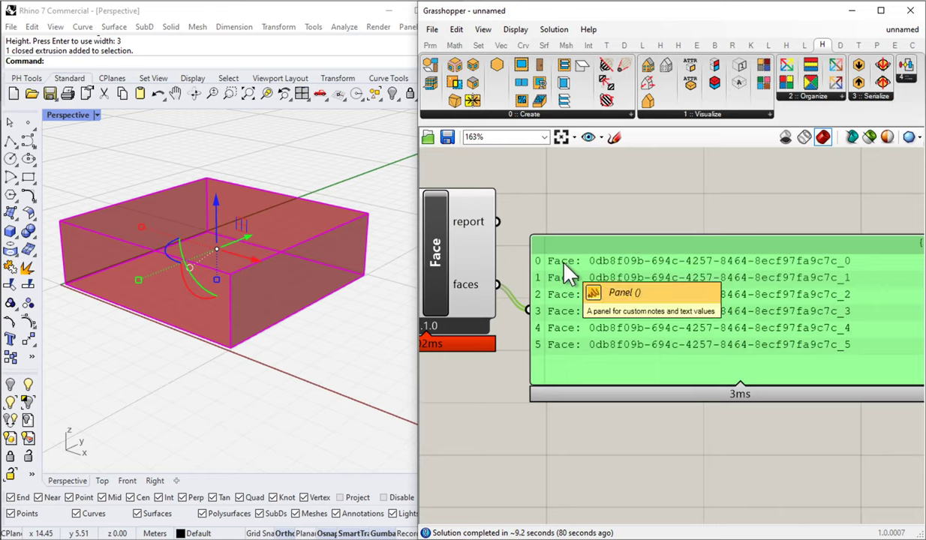
click(333, 182)
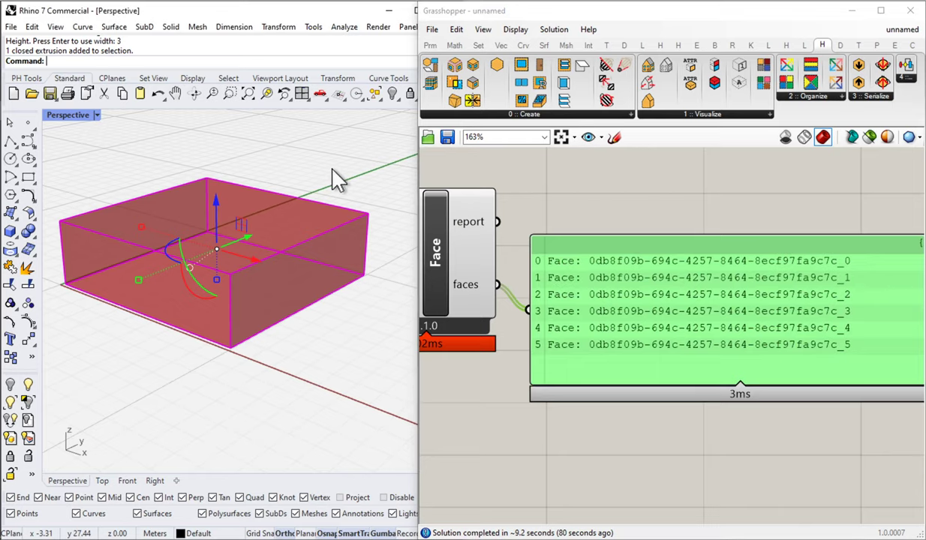
click(287, 193)
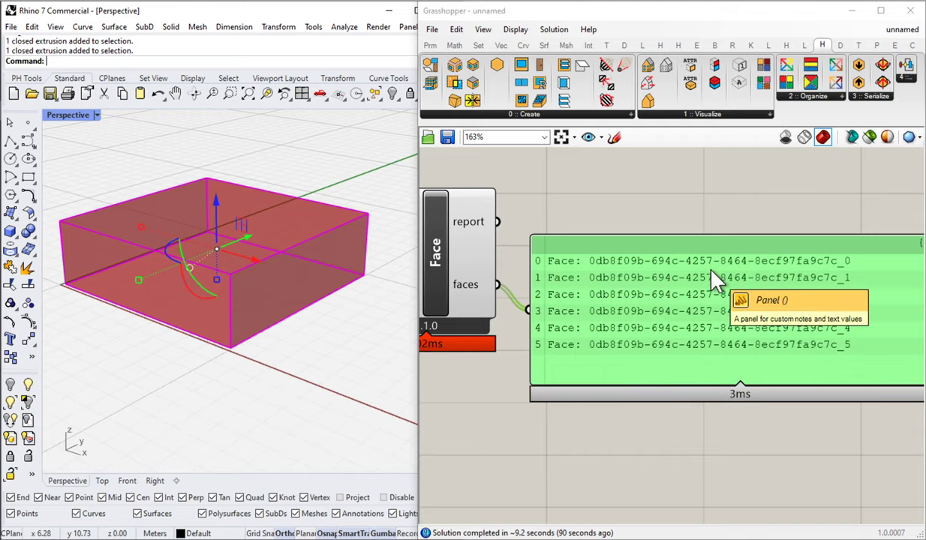
right_drag(409, 260, 536, 266)
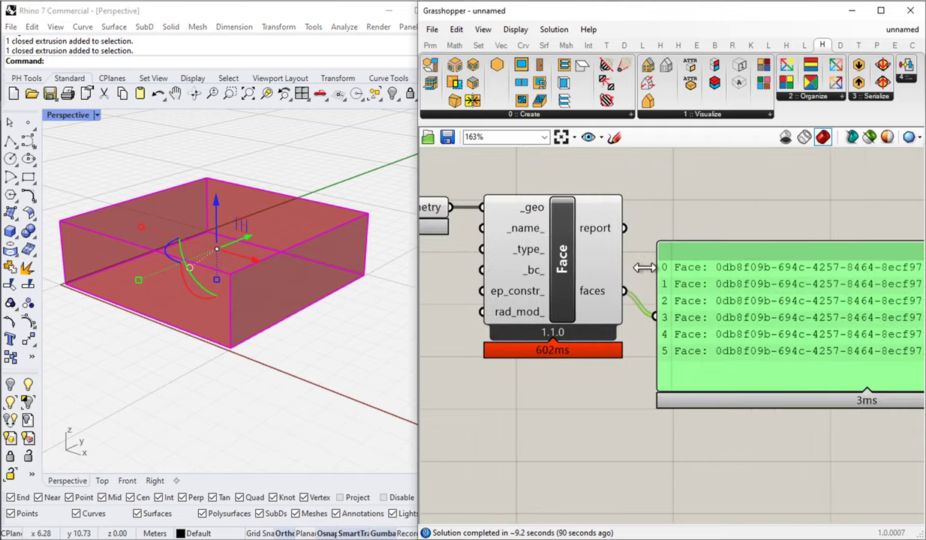
mouse_move(533, 263)
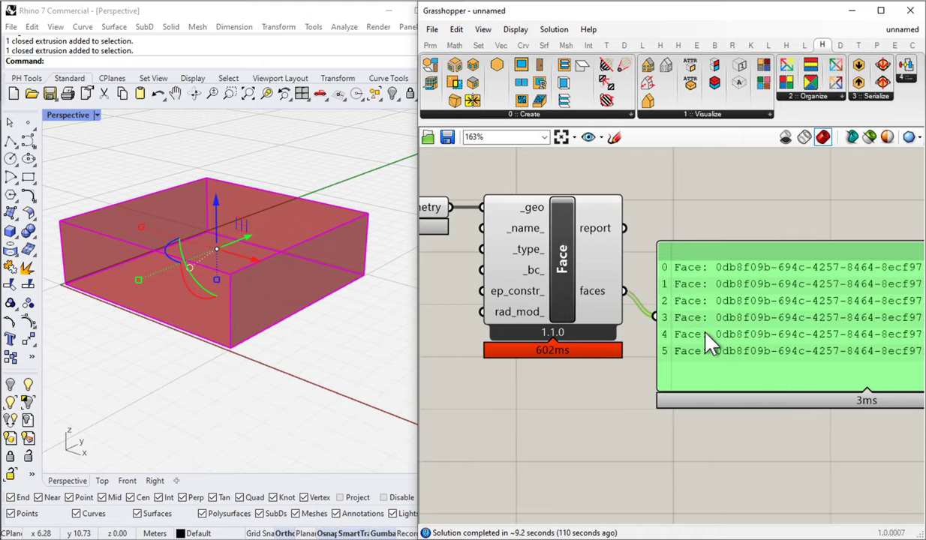
- Delete the Panel beside the Face component and widen the Grasshopper window over the Rhino viewport
key(Delete)
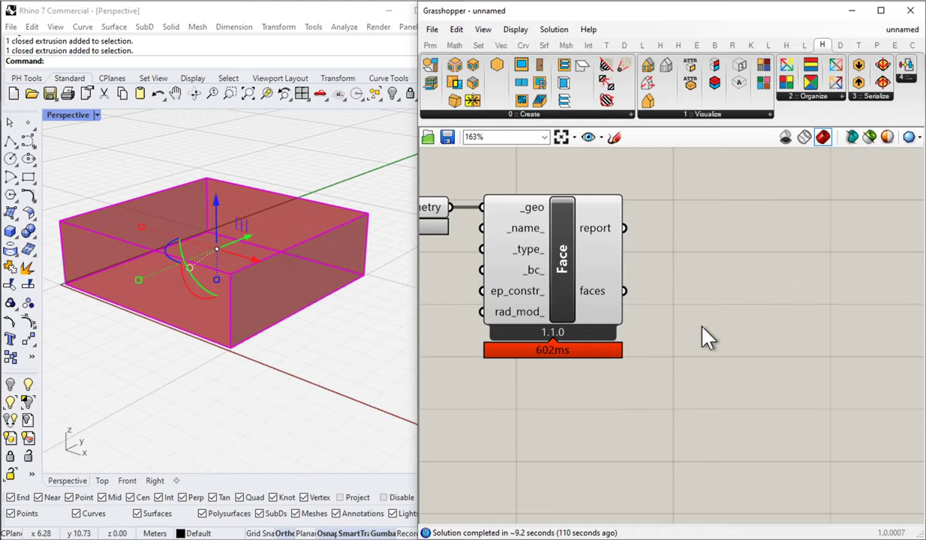
scroll(676, 313, down, 1)
right_drag(579, 282, 652, 299)
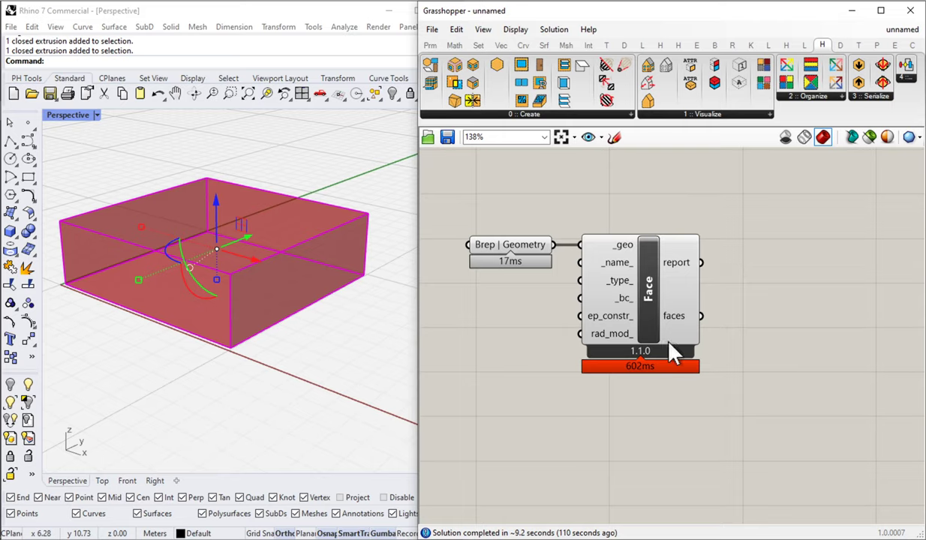
mouse_move(667, 339)
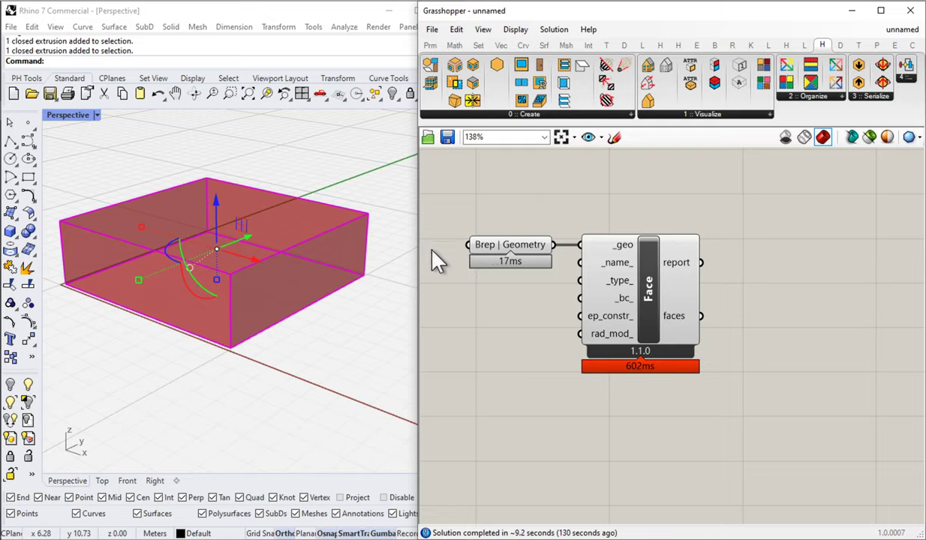
drag(415, 246, 243, 246)
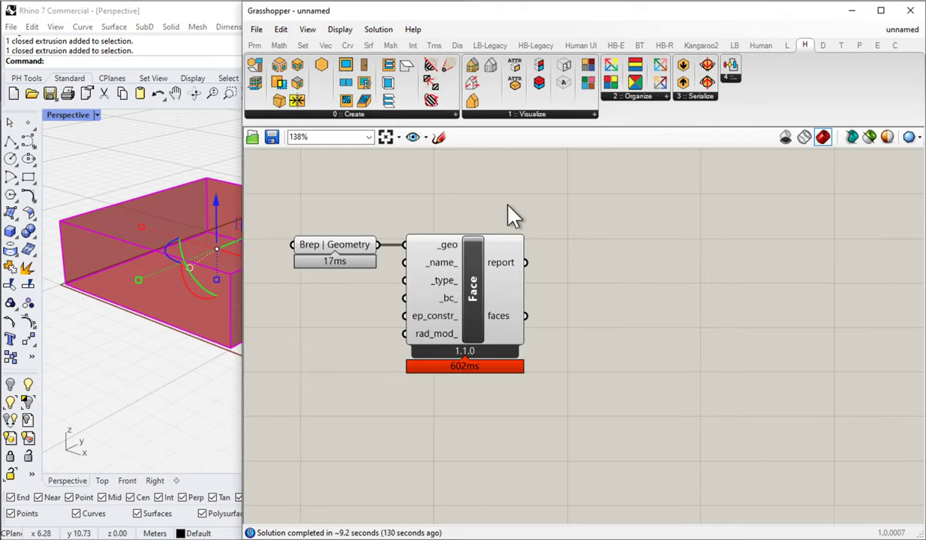
- Add an HB Room component beside the Face component and connect the faces output to its _faces input
click(309, 113)
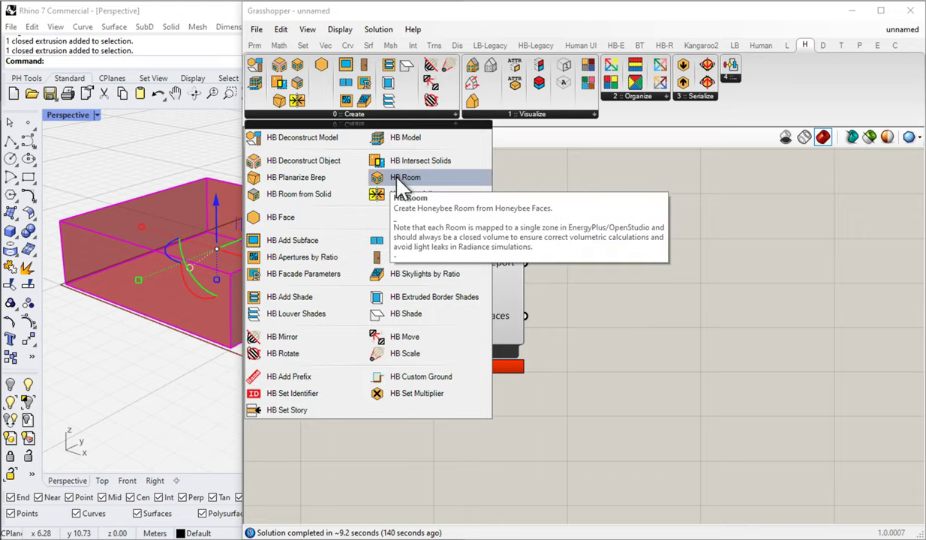
drag(398, 180, 610, 322)
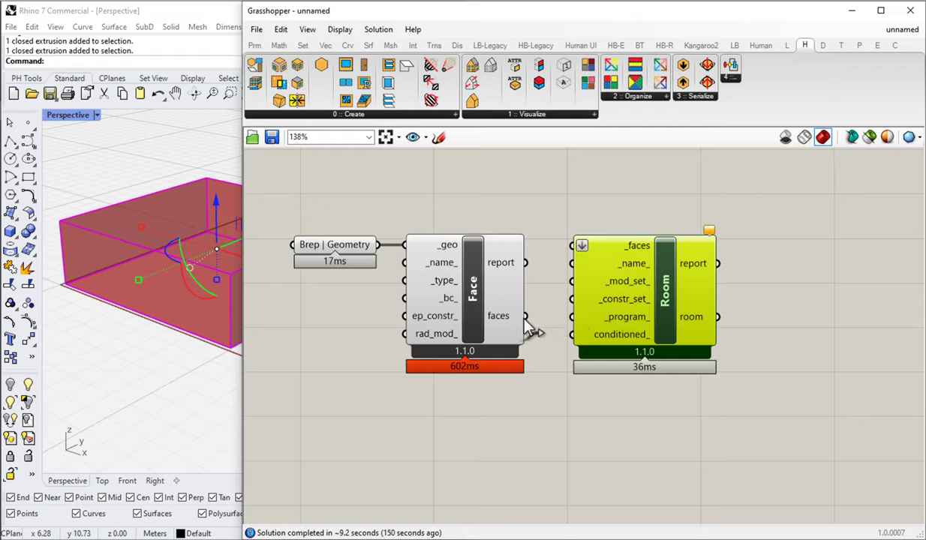
drag(526, 318, 576, 246)
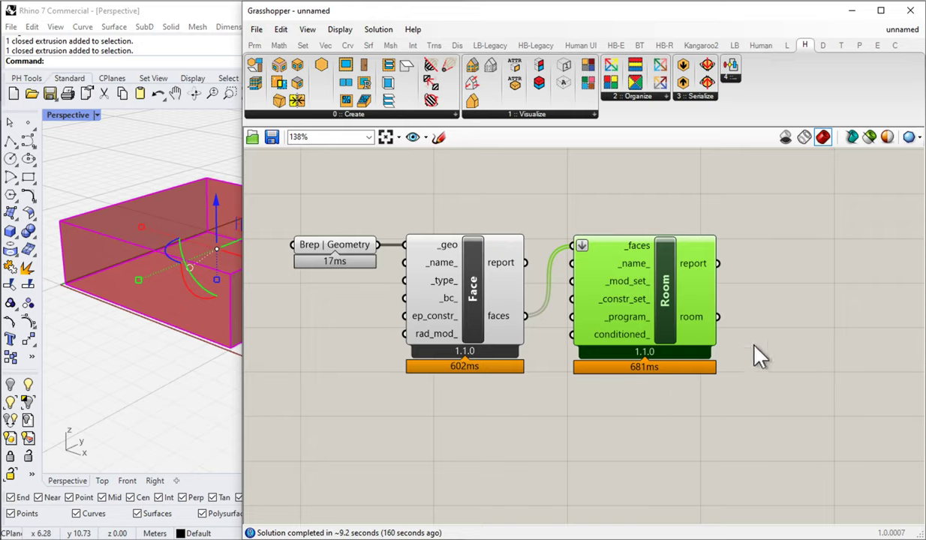
mouse_move(696, 310)
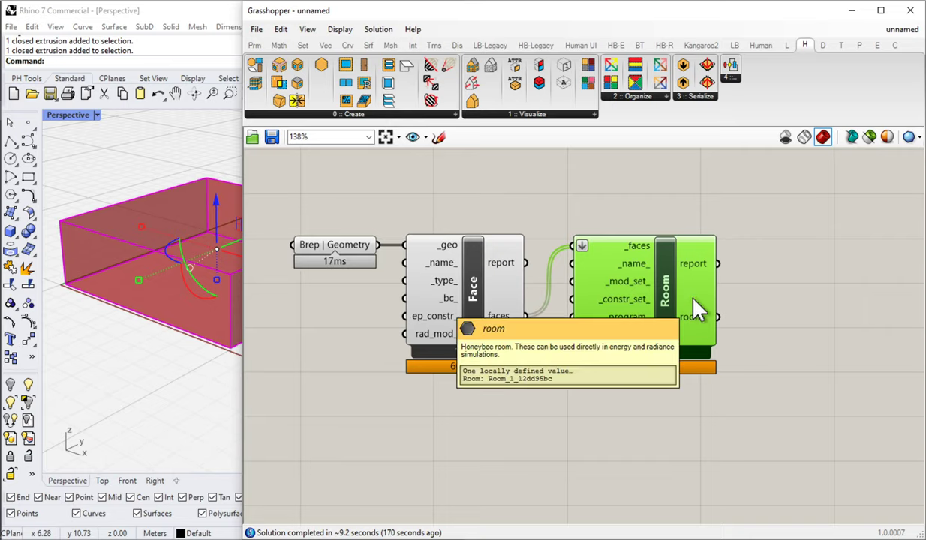
- Add an HB Model component beside Room, connect the room output to its rooms_ input, and align it with Room
click(367, 116)
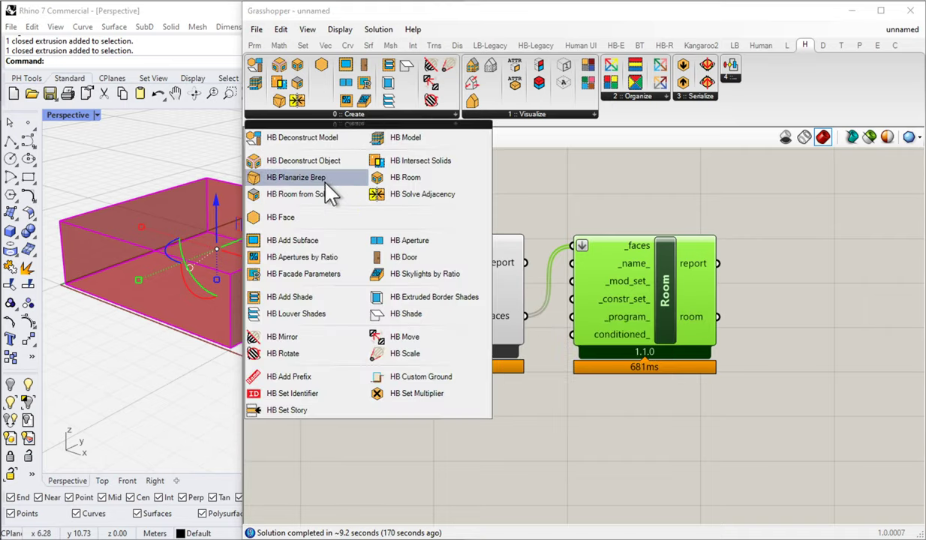
click(392, 141)
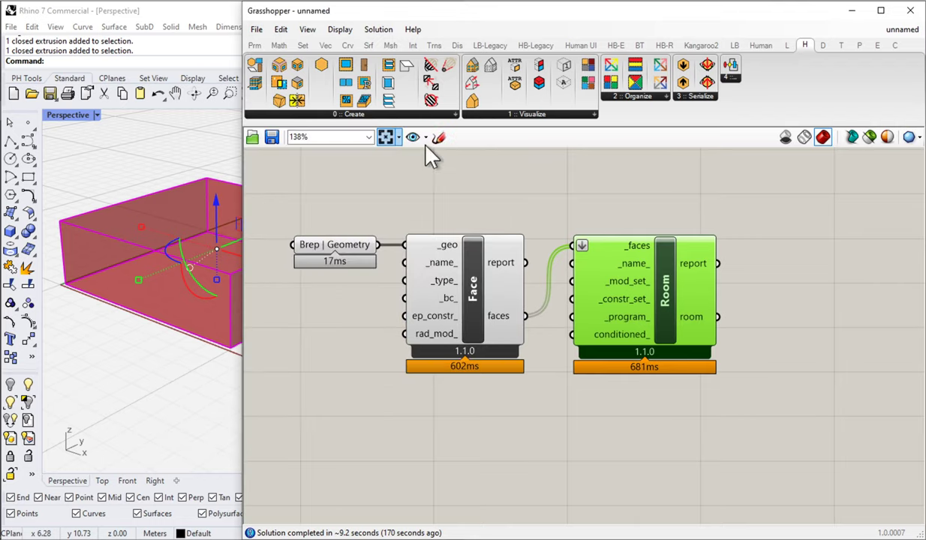
click(817, 313)
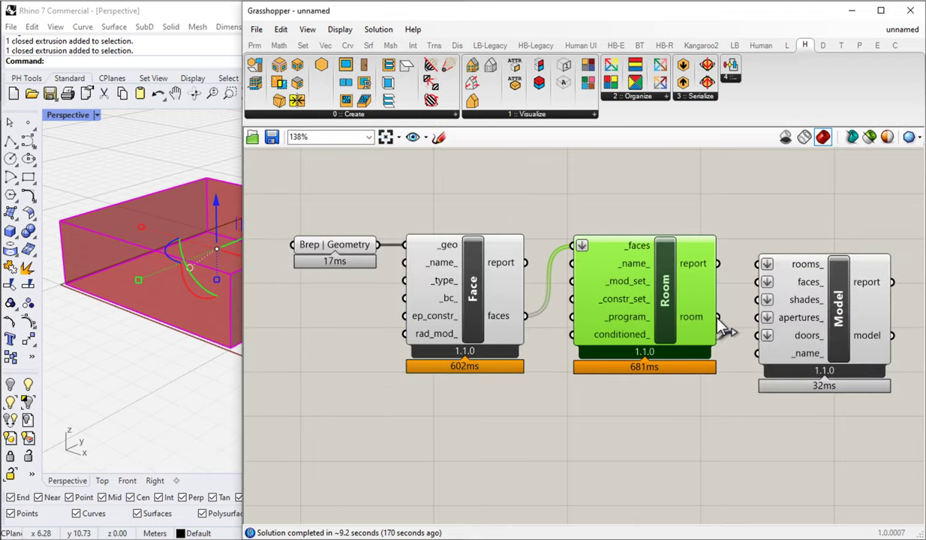
drag(718, 316, 758, 263)
drag(847, 340, 847, 313)
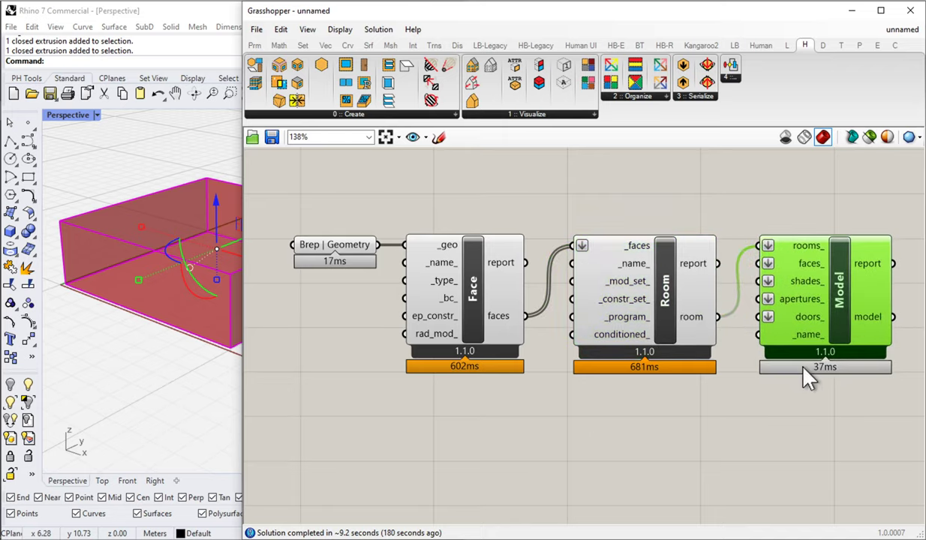
- Add an HB Model to OSM component after Model and connect the model output to its _model input
scroll(535, 337, down, 2)
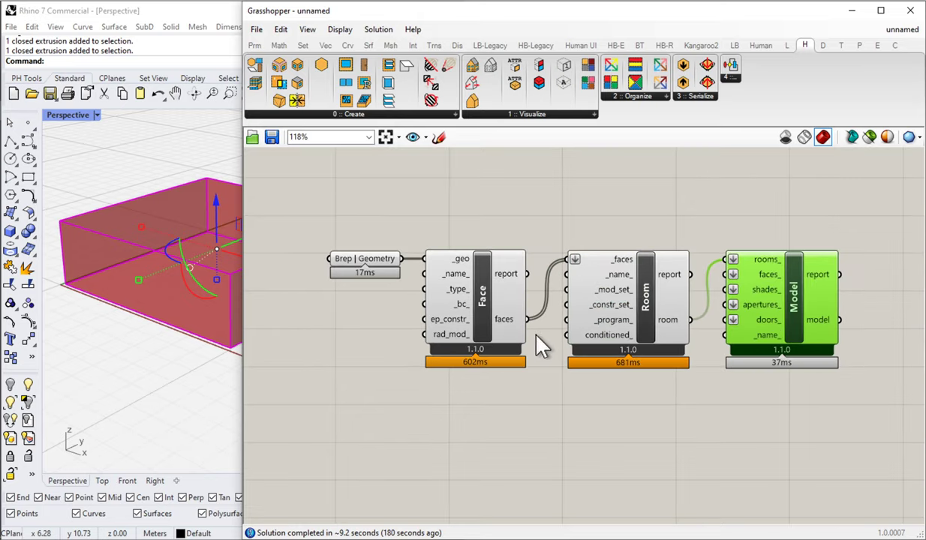
scroll(622, 326, down, 1)
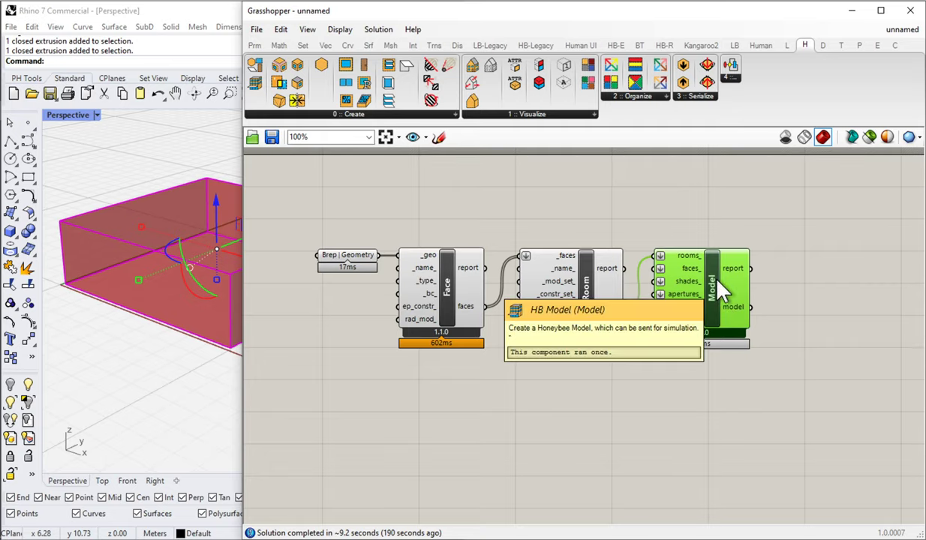
click(615, 46)
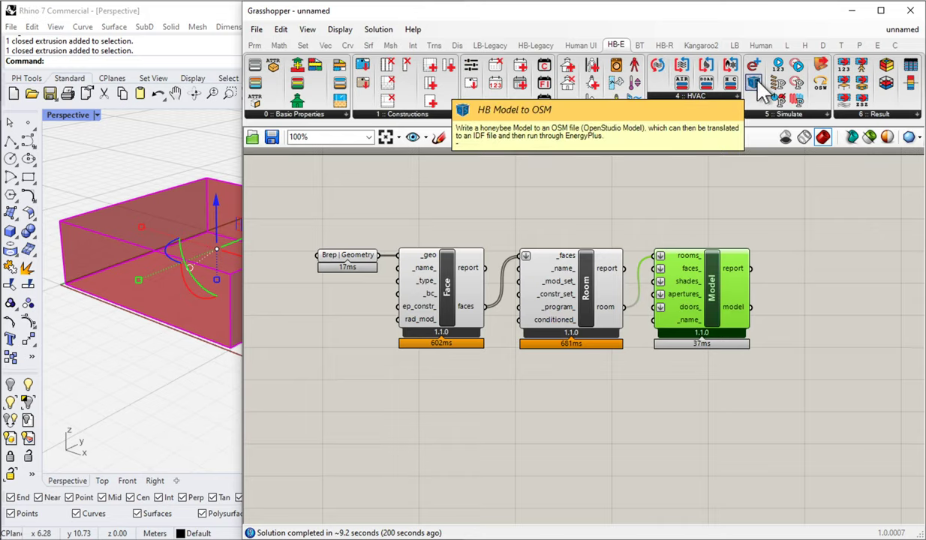
drag(759, 78, 835, 277)
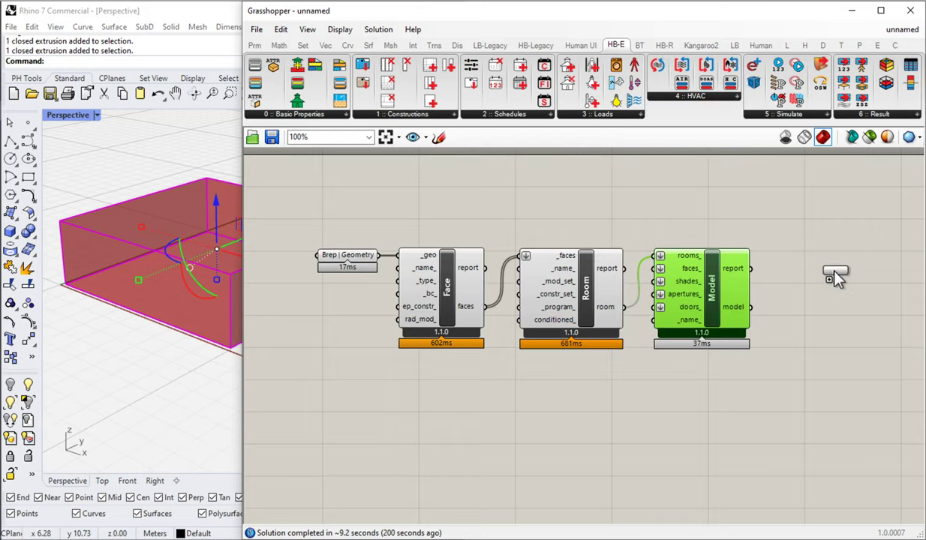
drag(835, 278, 837, 278)
drag(750, 307, 793, 220)
- Add a Boolean Toggle below the ModelToOSM component and connect it to the run_ input
double_click(797, 392)
text(boo)
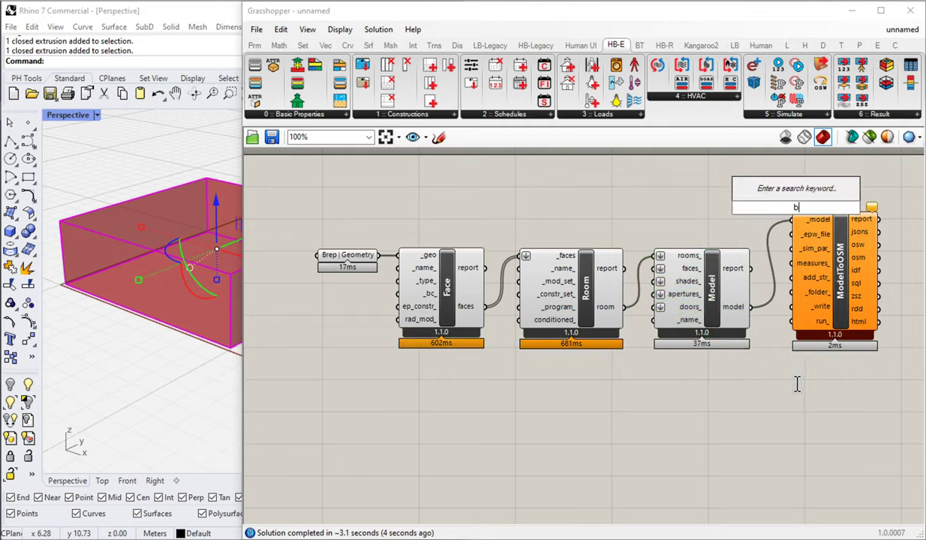
click(780, 351)
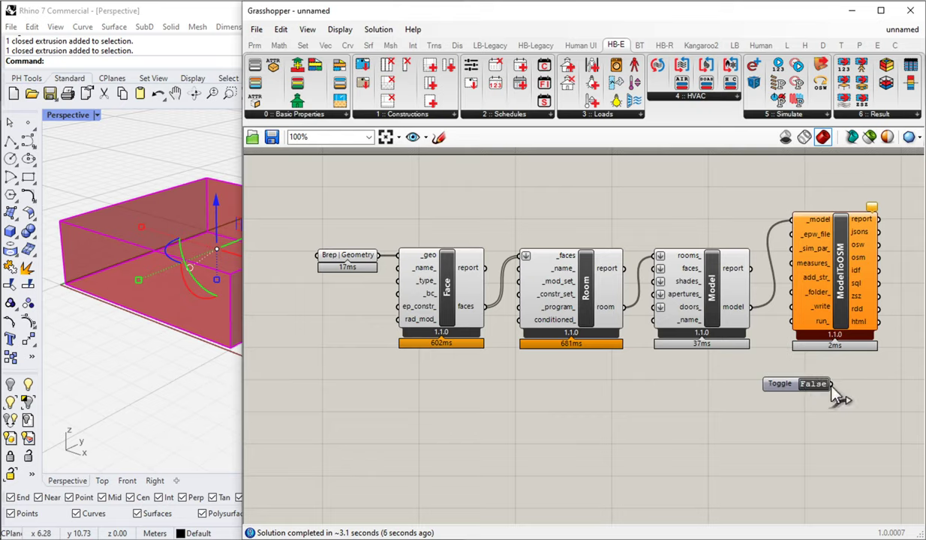
drag(835, 384, 793, 321)
drag(791, 384, 801, 376)
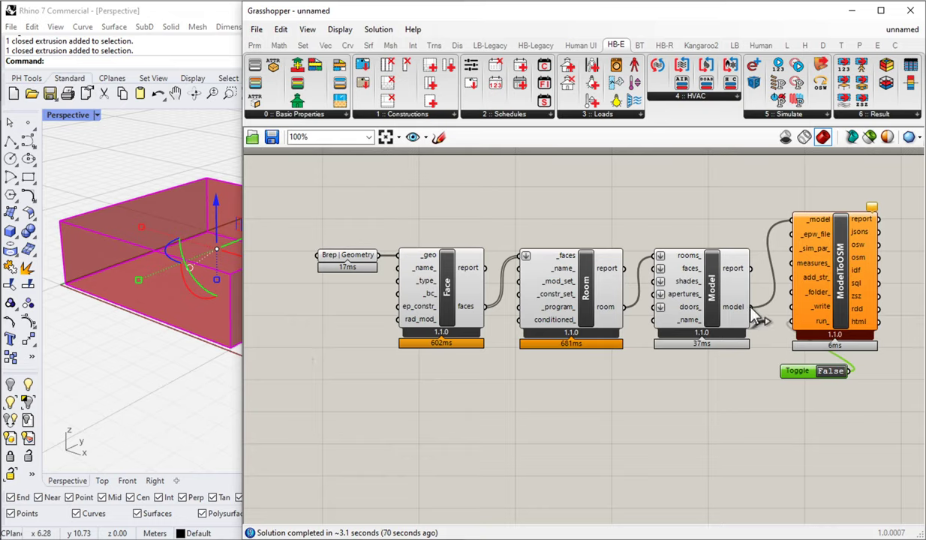
mouse_move(739, 316)
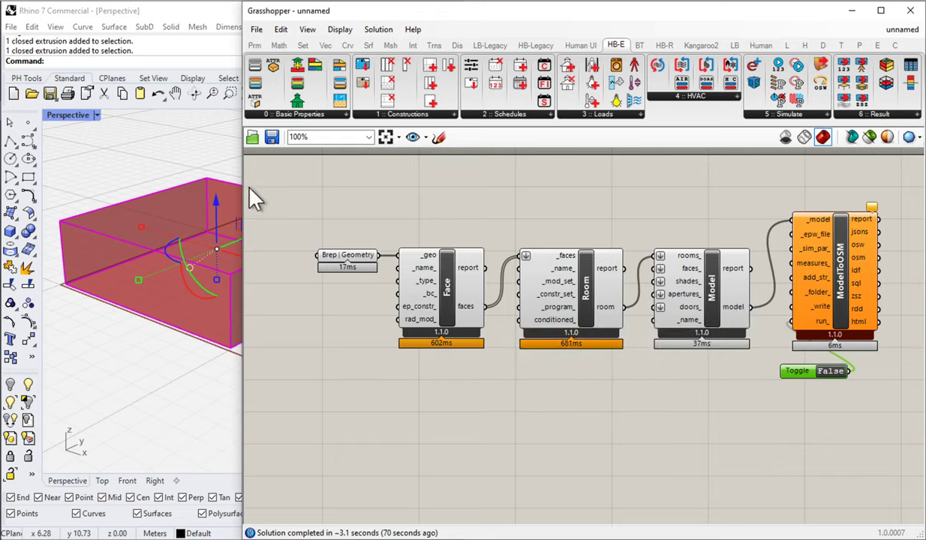
- Widen the Grasshopper window further and add an LBT2PH_ConvertLBT2PHPPObjs component below ModelToOSM and its toggle
drag(242, 197, 114, 199)
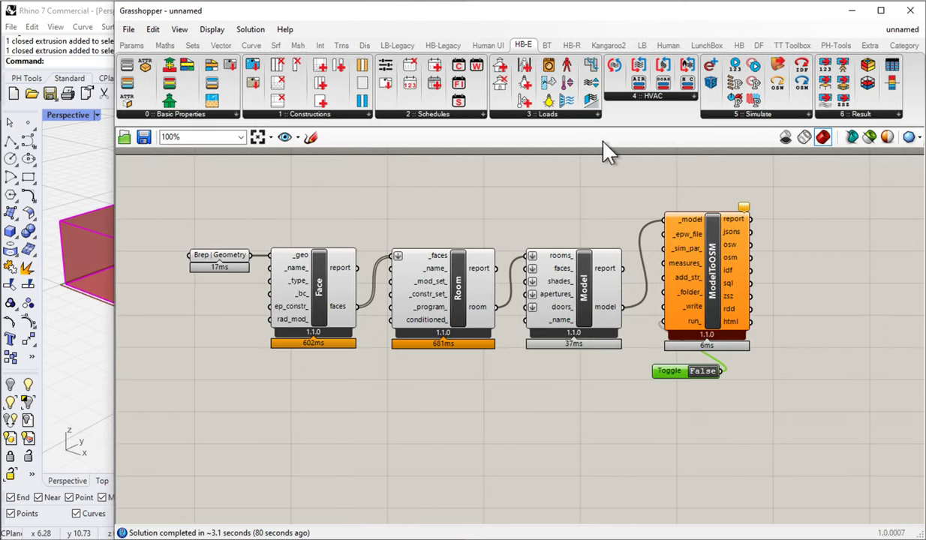
click(835, 48)
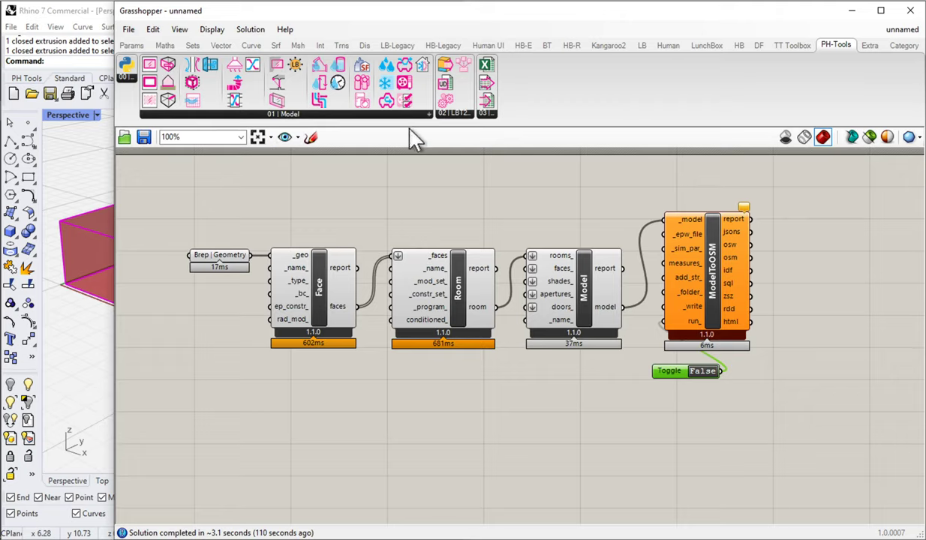
click(454, 114)
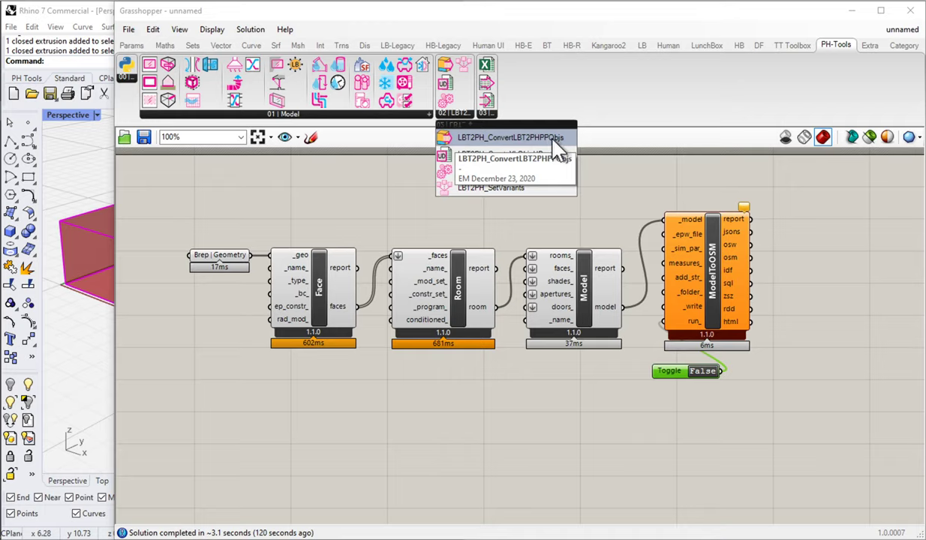
drag(502, 138, 699, 430)
right_drag(702, 441, 691, 357)
right_drag(543, 275, 571, 336)
- Move the Brep, Face, Room and Model components together lower on the canvas, between the OSM and PHPP branches
drag(568, 327, 181, 158)
drag(581, 244, 555, 330)
right_drag(582, 177, 588, 207)
click(534, 219)
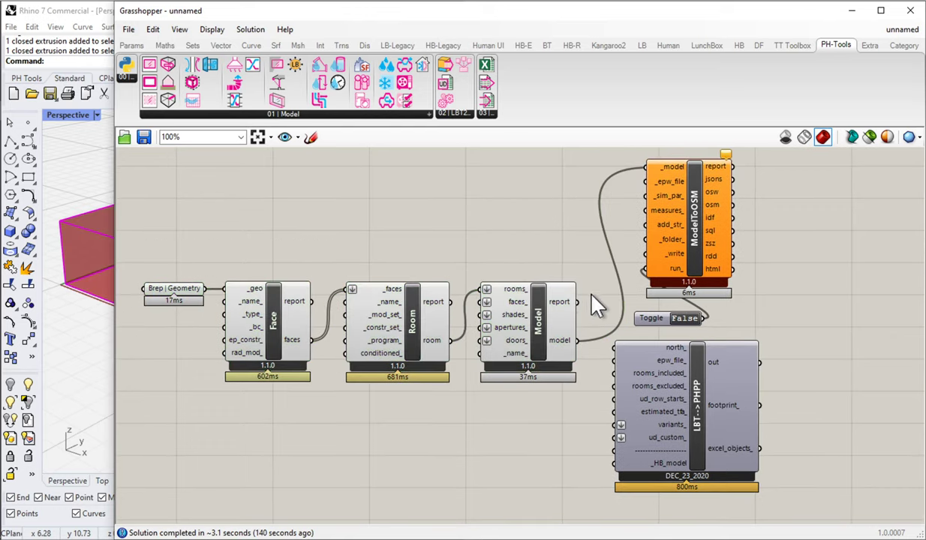
- Connect the model output to the LBT-->PHPP component's _HB_model input and shift that component slightly away from Model
mouse_move(564, 339)
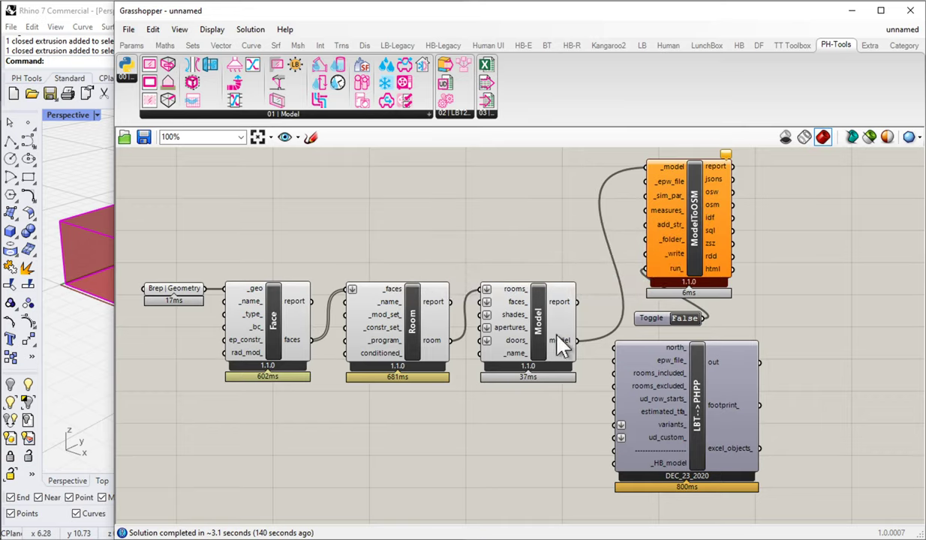
drag(577, 340, 613, 463)
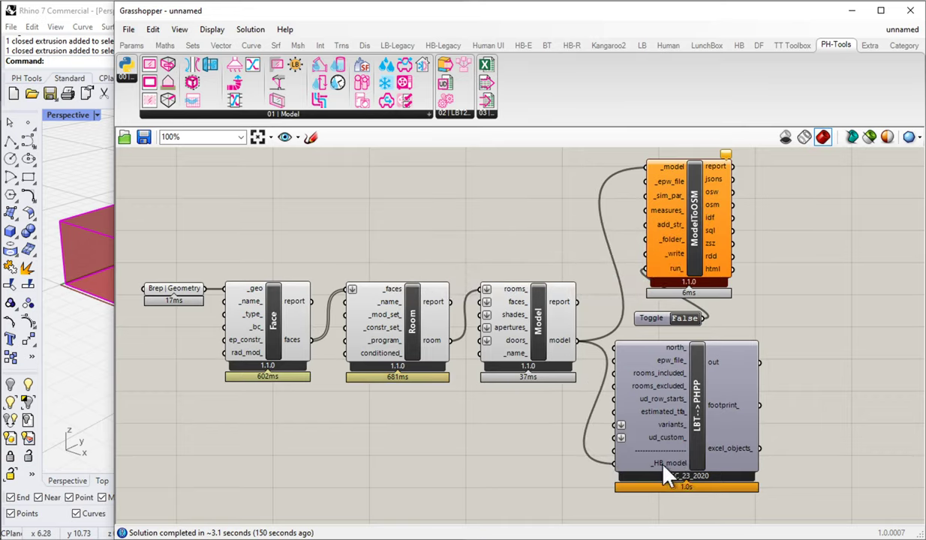
drag(720, 437, 731, 440)
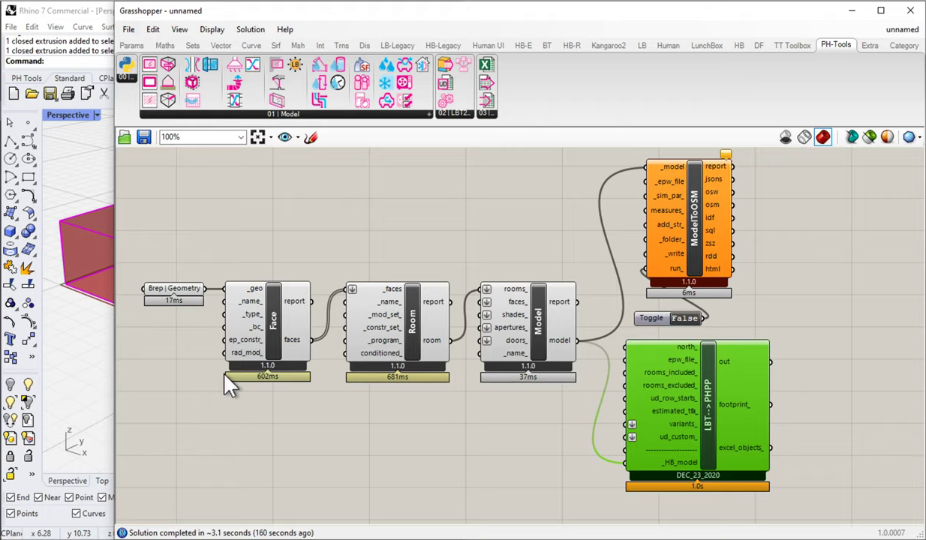
mouse_move(696, 229)
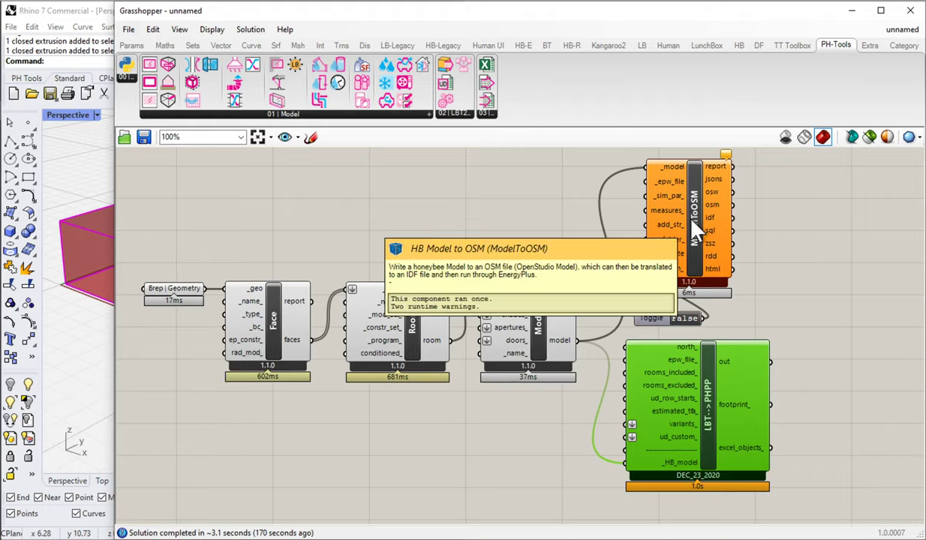
mouse_move(706, 429)
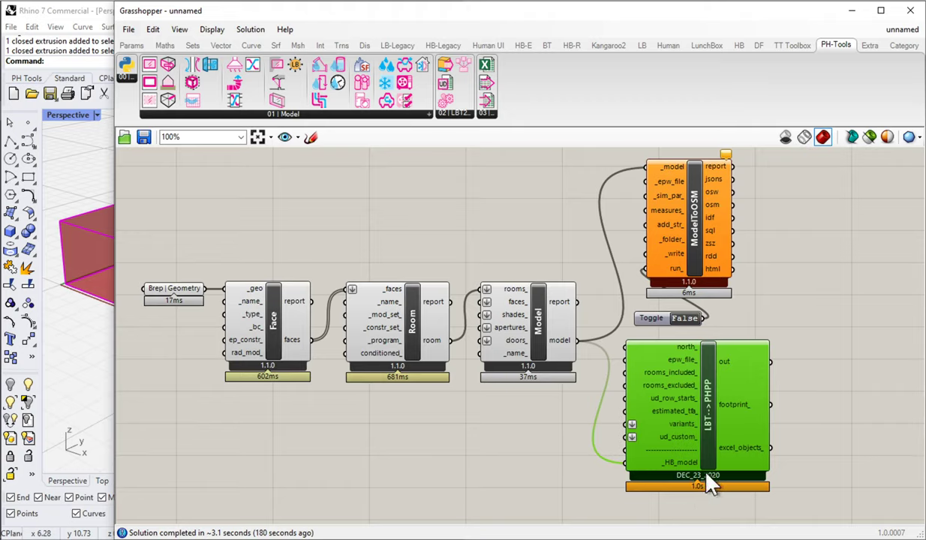
- Add a Panel beside the LBT-->PHPP component, connect it to the excel_objects_ output, and enlarge it to show about twenty rows
right_drag(705, 472, 459, 352)
scroll(415, 341, up, 3)
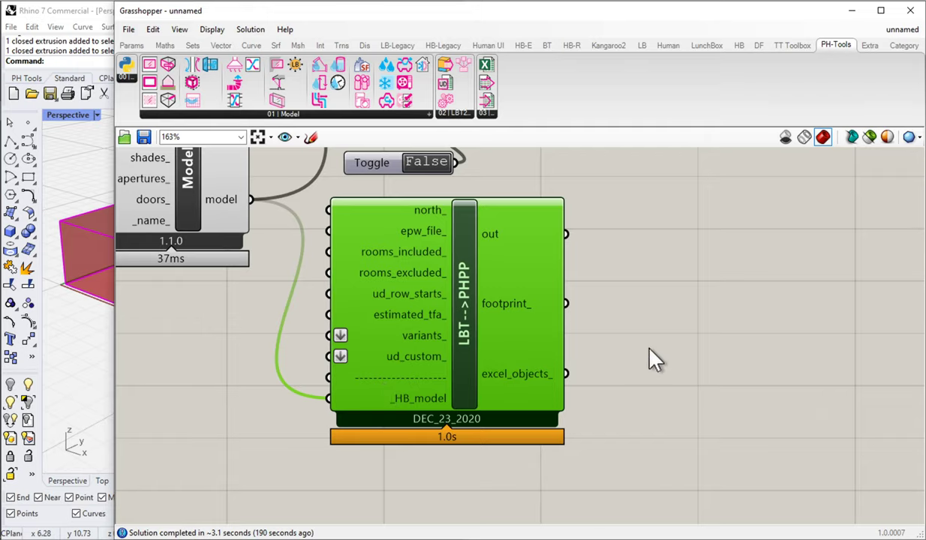
mouse_move(504, 379)
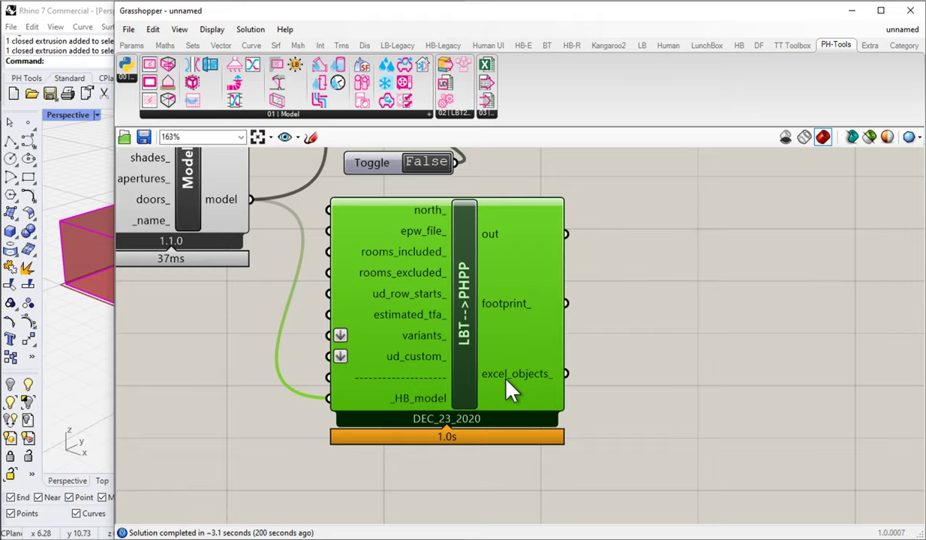
double_click(657, 368)
text(panel)
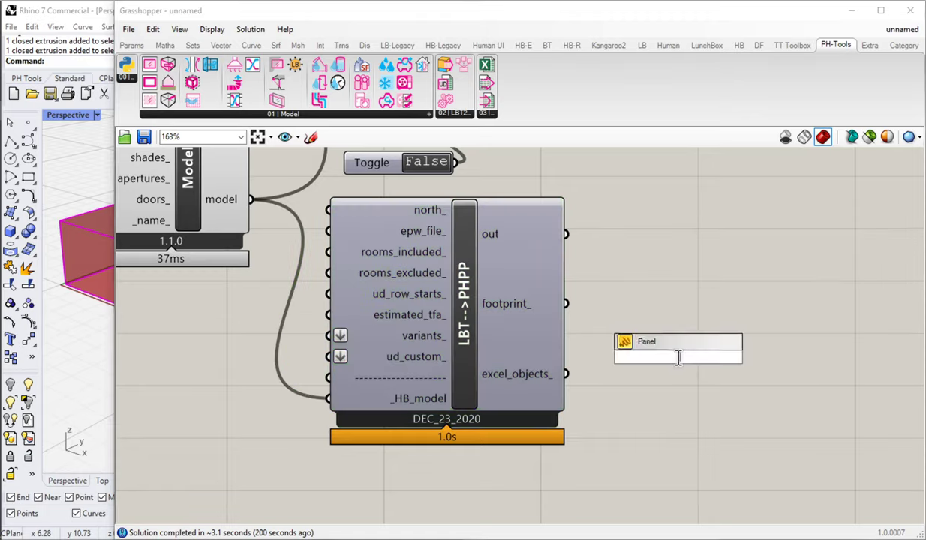
key(Return)
drag(567, 374, 655, 374)
right_drag(655, 374, 574, 290)
scroll(574, 296, down, 2)
drag(574, 297, 918, 493)
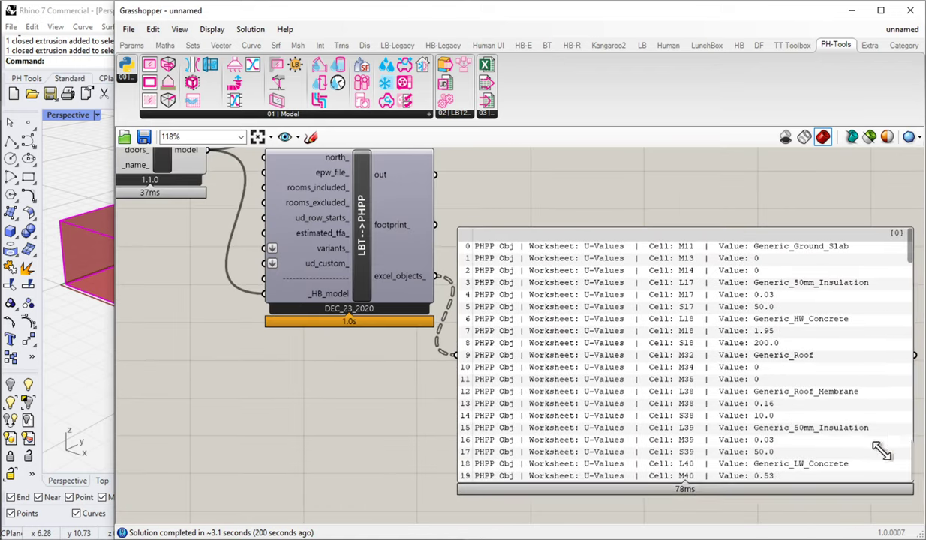
- Widen the excel_objects_ panel so the long Areas values fit on one line, and shift it slightly higher on the canvas
right_drag(838, 401, 804, 392)
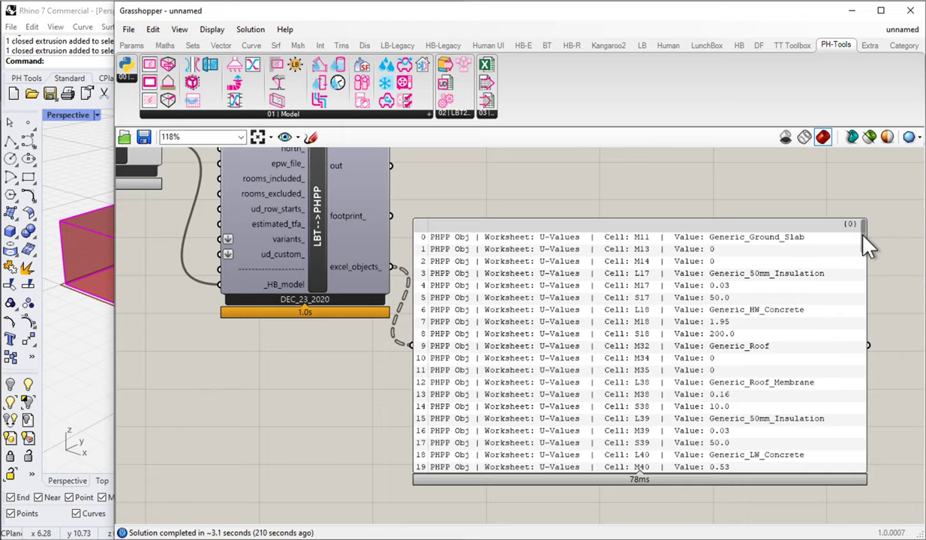
drag(863, 235, 870, 304)
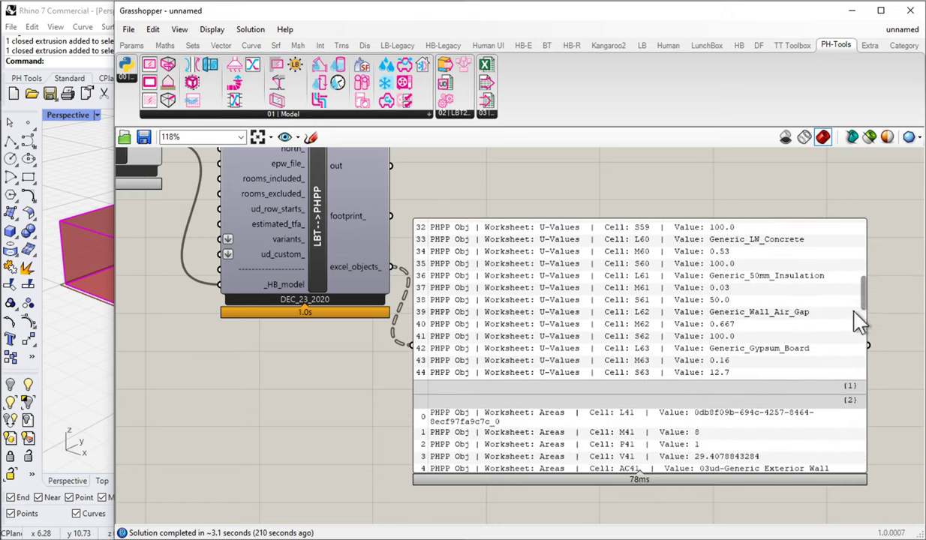
drag(867, 327, 903, 302)
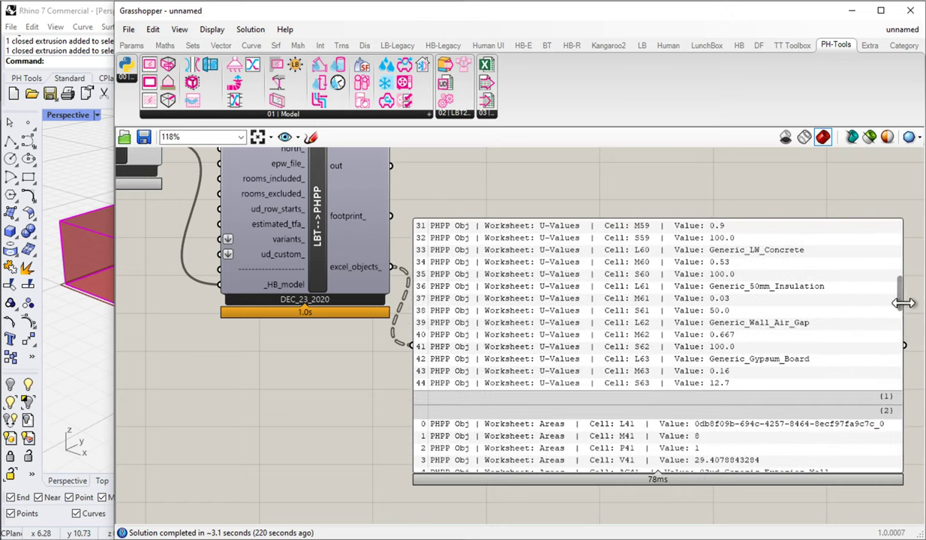
scroll(903, 300, down, 3)
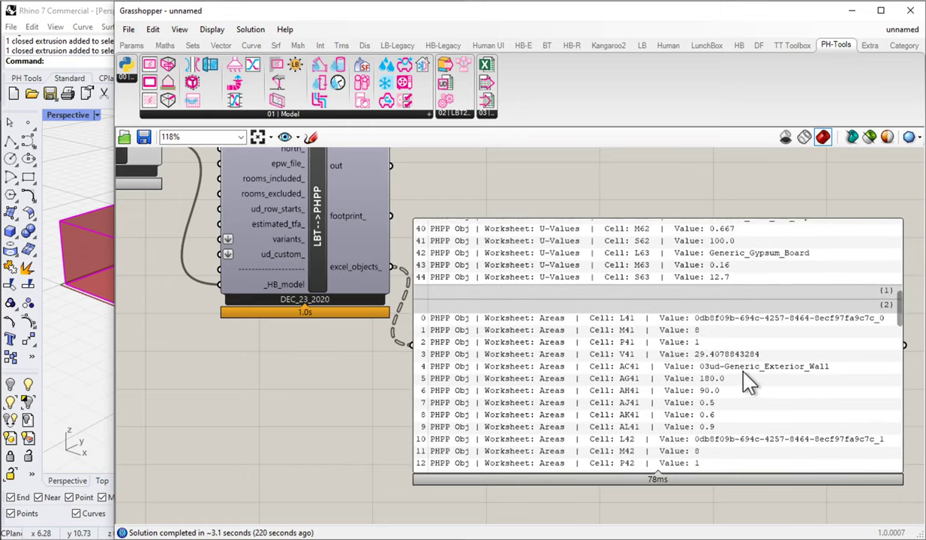
drag(902, 300, 903, 232)
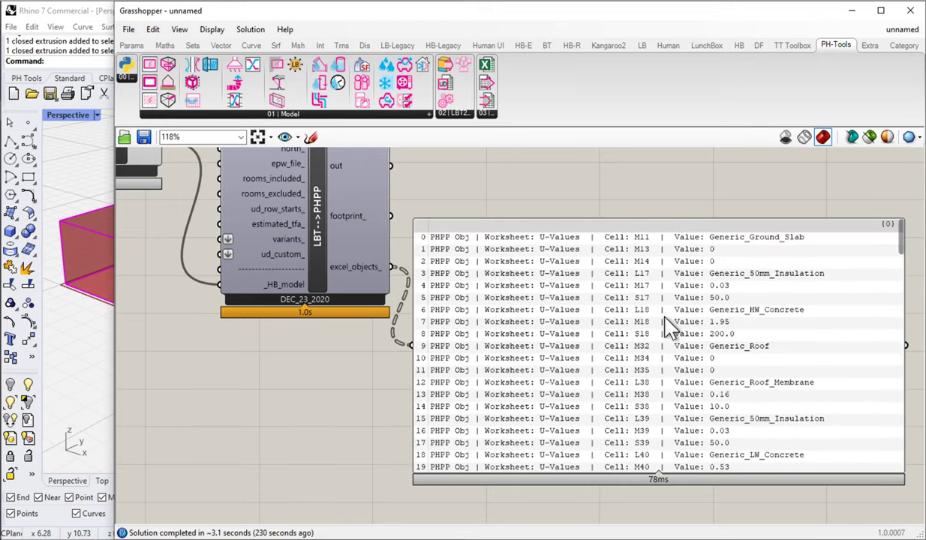
click(664, 292)
key(Up)
key(Up)
key(Up)
key(Up)
key(Up)
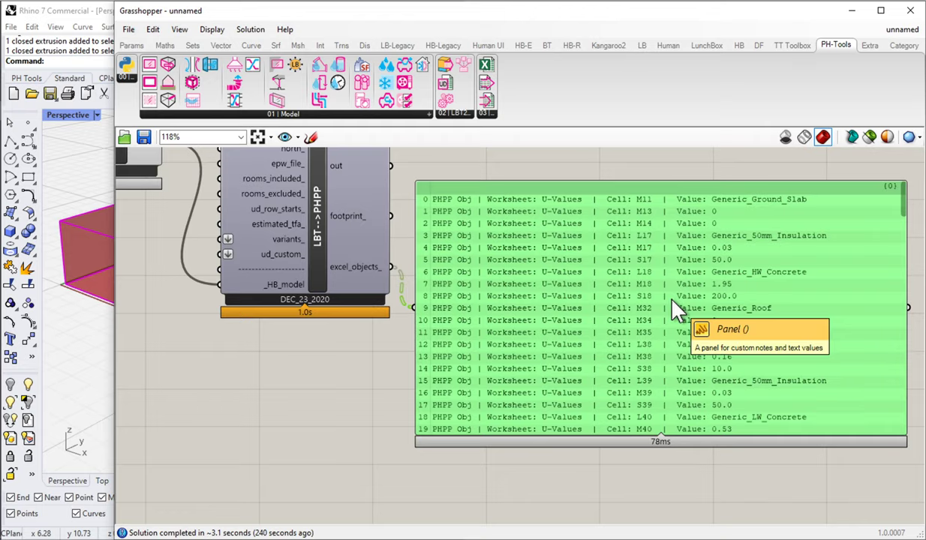
- Examine the PHPP objects in the panel, from the U-Values and Areas entries through the Ventilation and Climate worksheets
right_drag(409, 311, 463, 360)
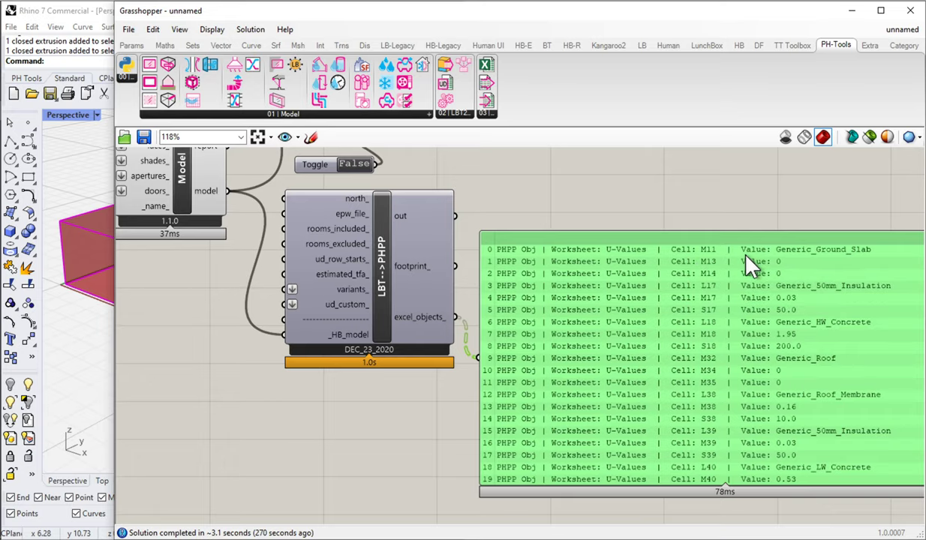
right_drag(744, 254, 592, 228)
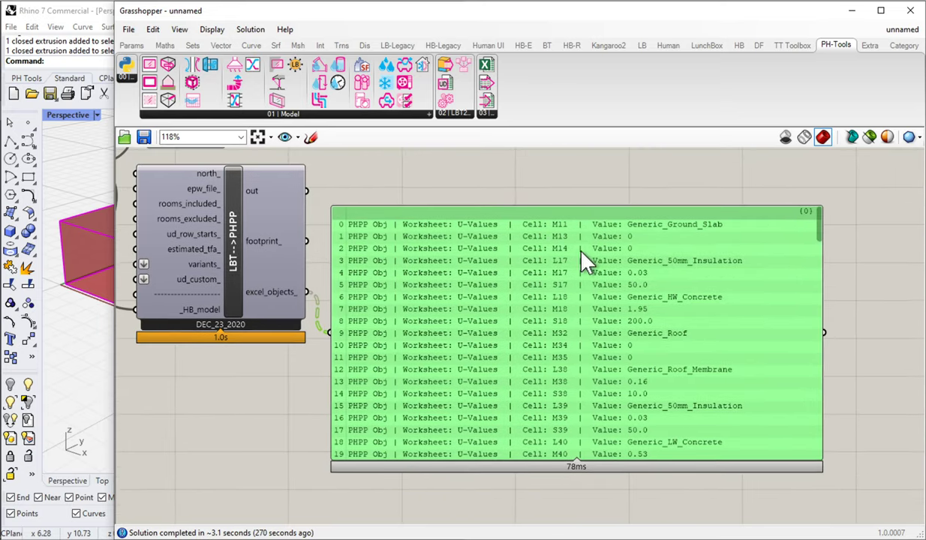
scroll(581, 253, up, 2)
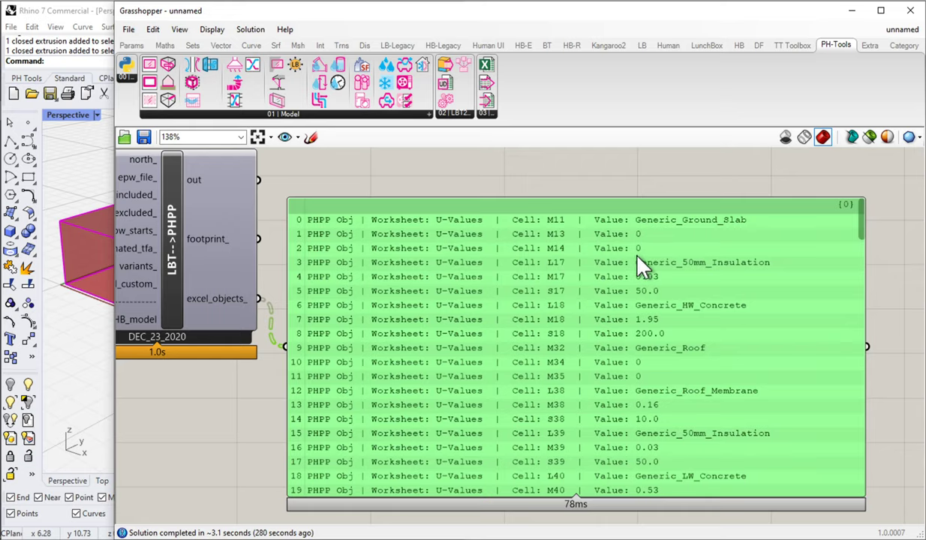
drag(866, 235, 860, 343)
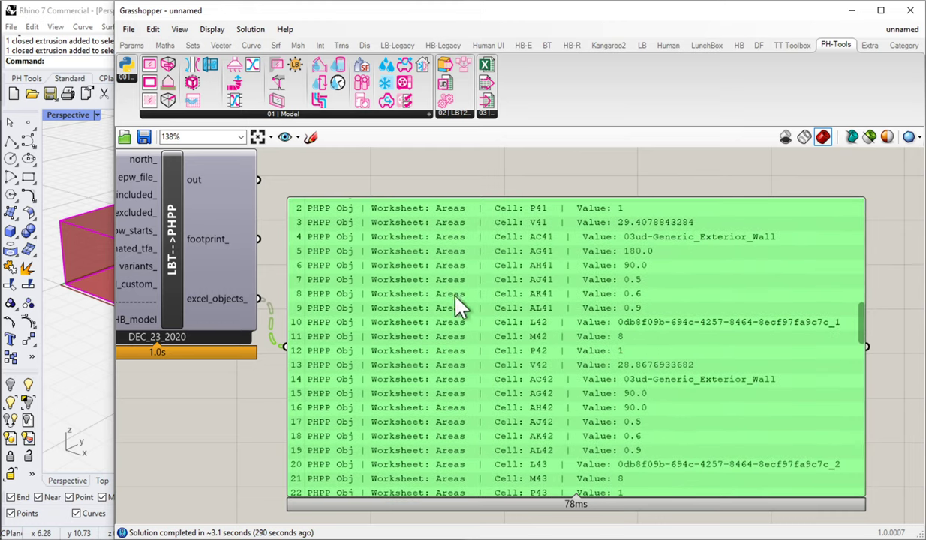
drag(861, 307, 867, 465)
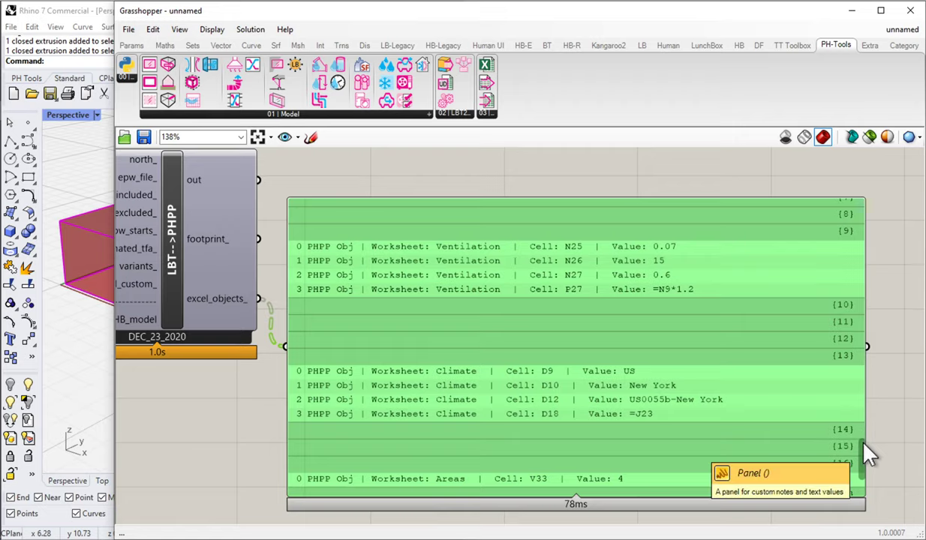
drag(867, 452, 866, 475)
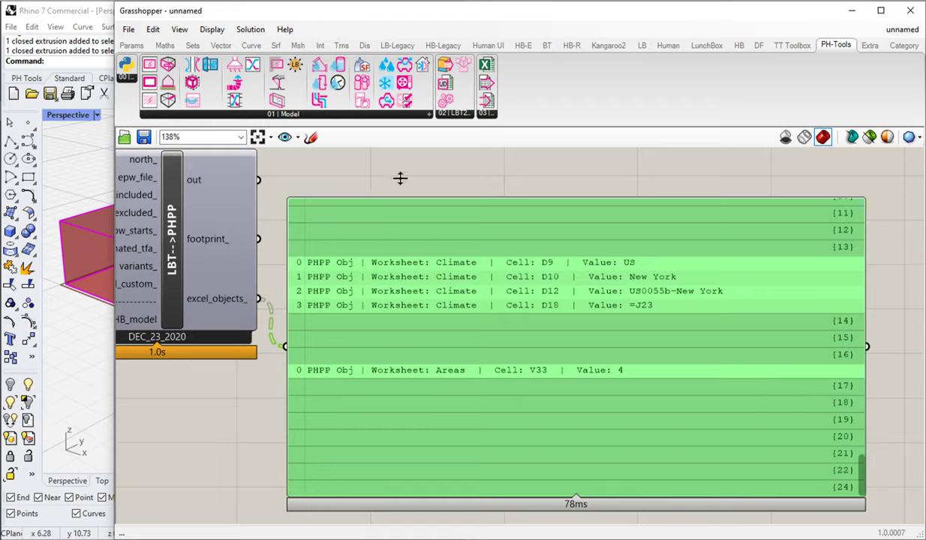
drag(866, 489, 864, 197)
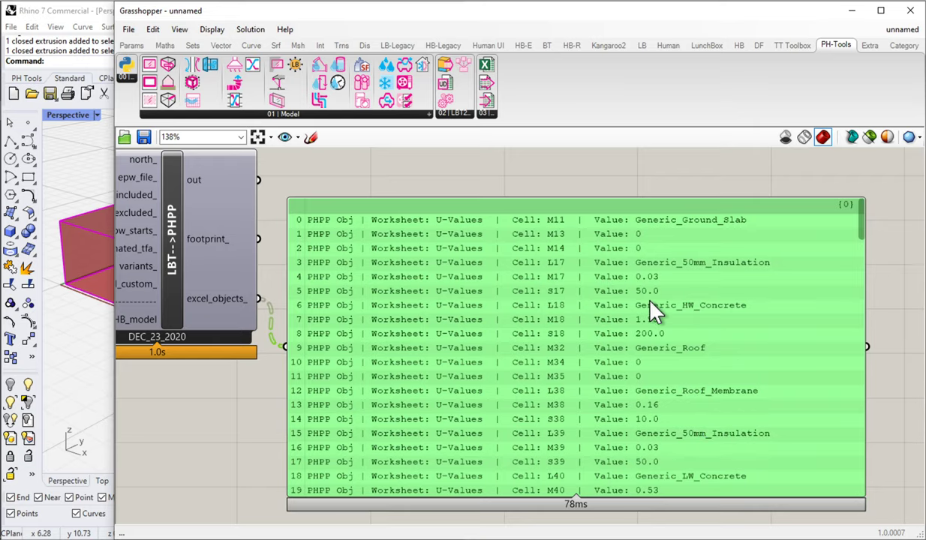
scroll(651, 308, down, 2)
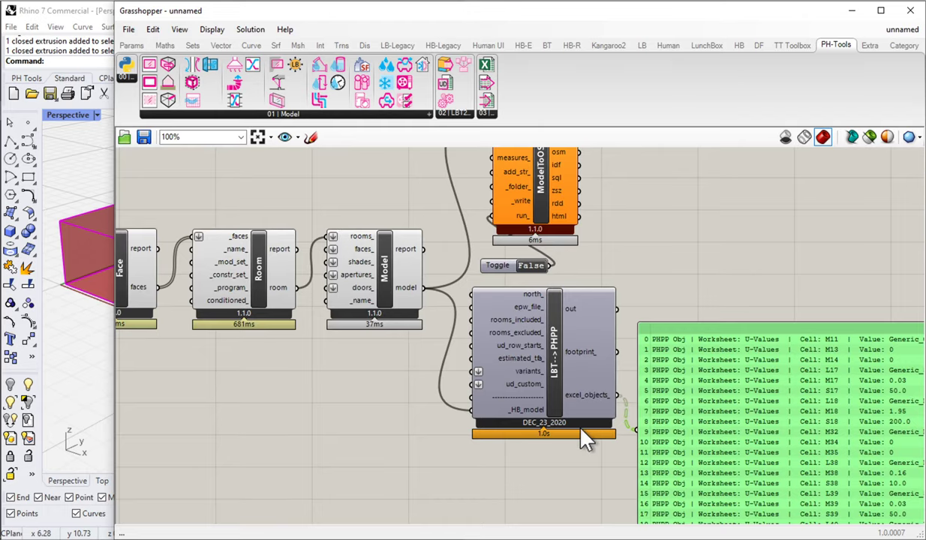
- Move the excel_objects_ panel lower and further from the LBT-->PHPP component to free canvas space beside it
right_drag(556, 405, 475, 365)
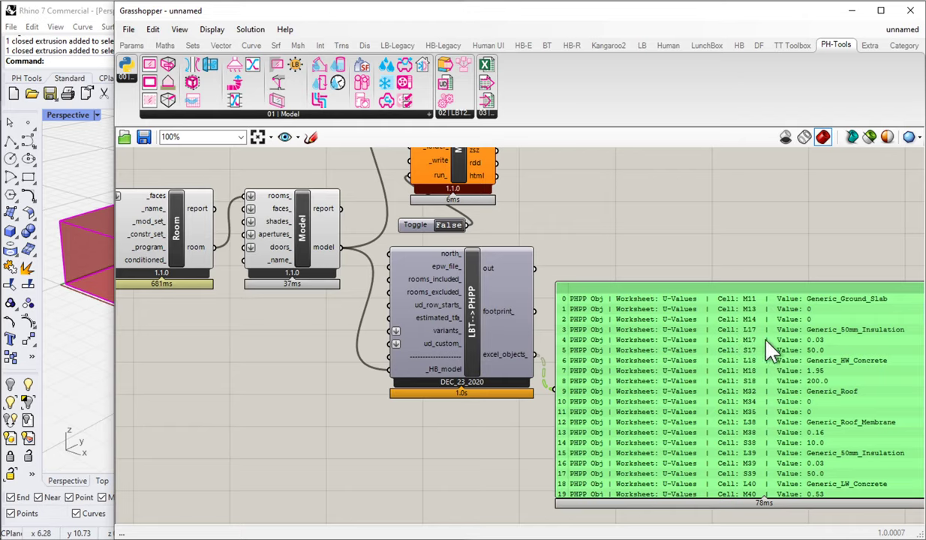
right_click(721, 357)
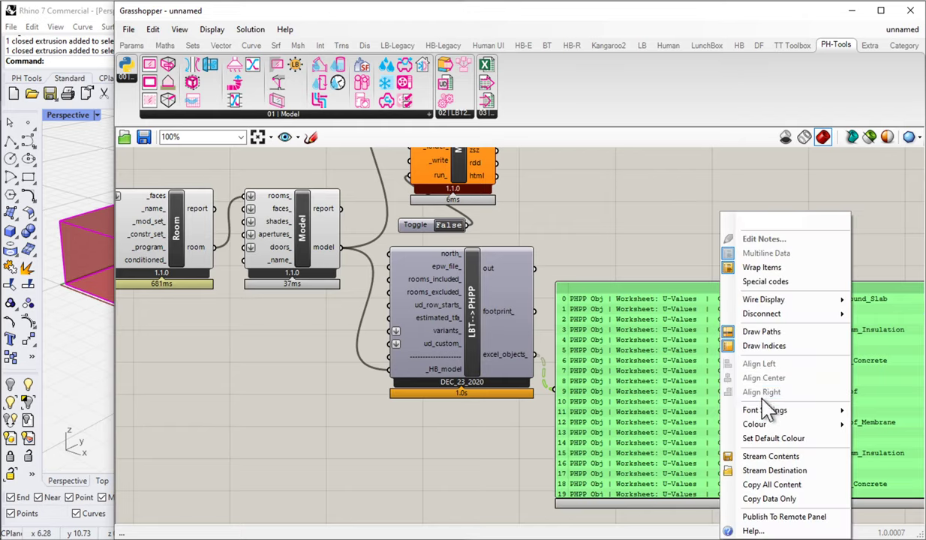
click(545, 407)
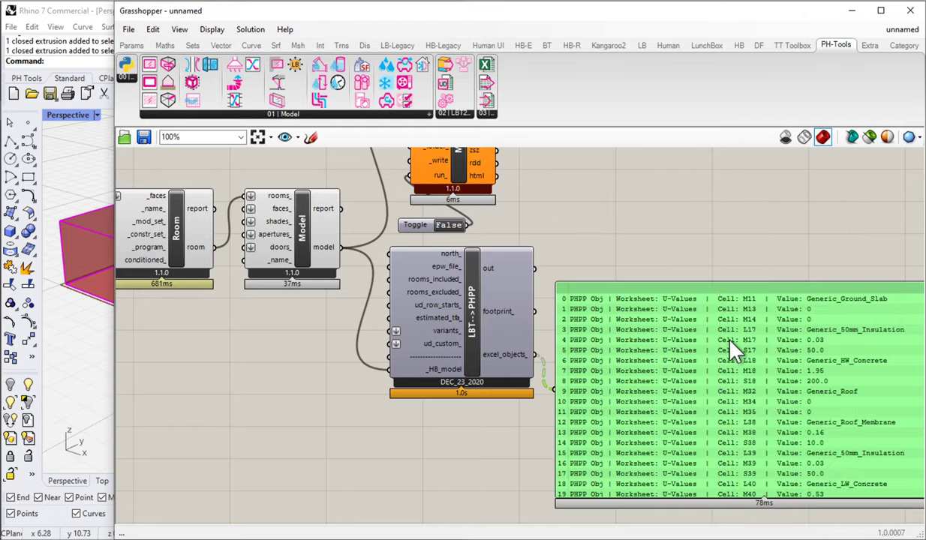
right_drag(702, 326, 546, 268)
drag(537, 312, 588, 378)
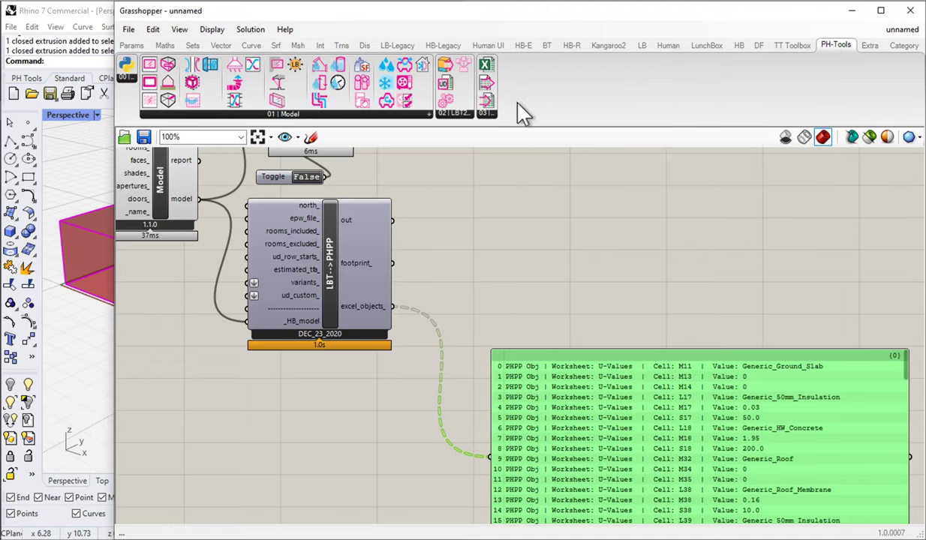
- Add an LBT2PH_XLOpenWorkbook component in the free space above the excel_objects_ panel and shift it slightly higher
click(484, 115)
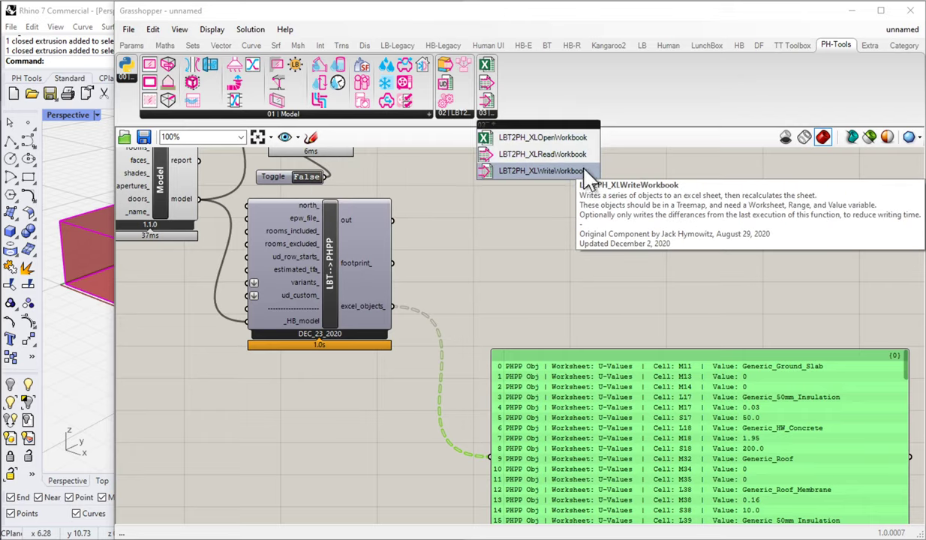
click(555, 138)
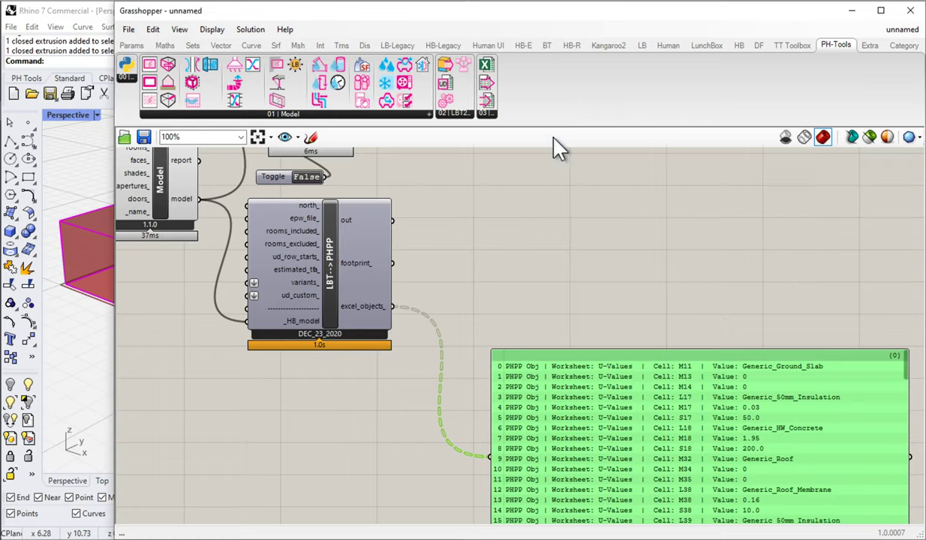
click(624, 222)
right_drag(624, 221, 588, 385)
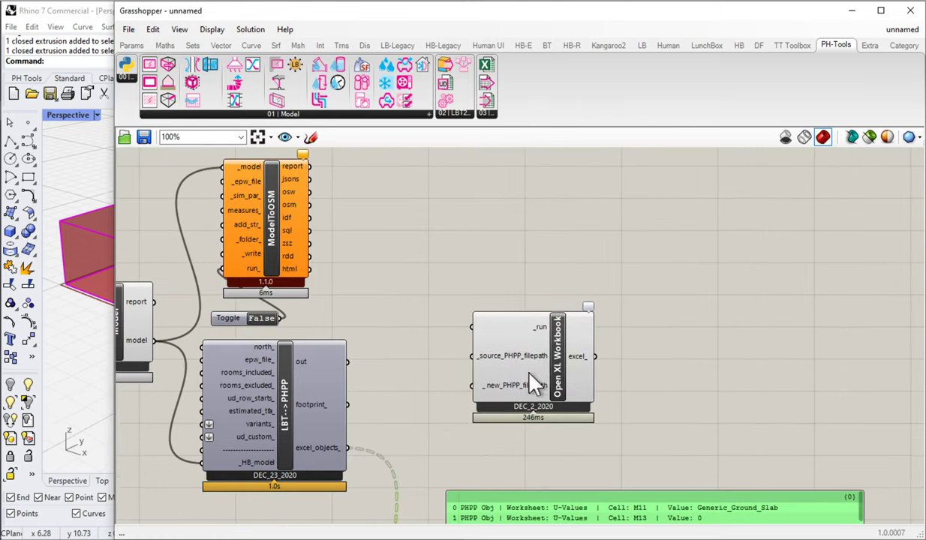
drag(530, 381, 545, 328)
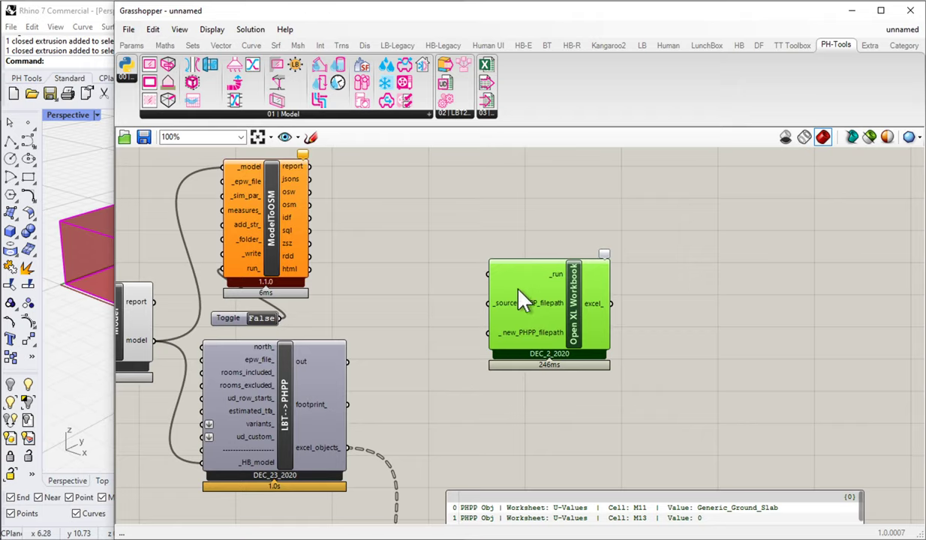
- Add a Boolean Toggle beside the Open XL Workbook component, connect it to the _run input, and move it closer
scroll(558, 317, up, 2)
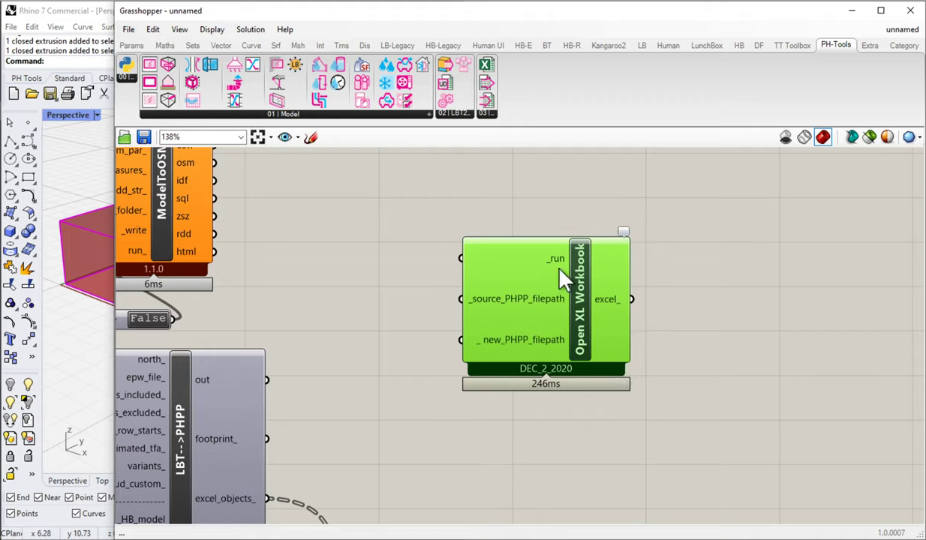
double_click(362, 223)
text(boo)
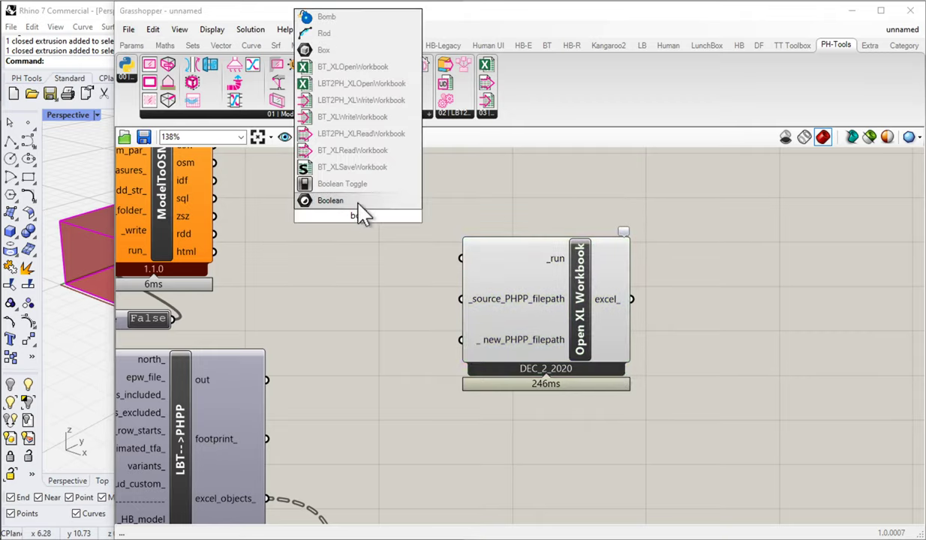
click(342, 180)
drag(406, 216, 462, 260)
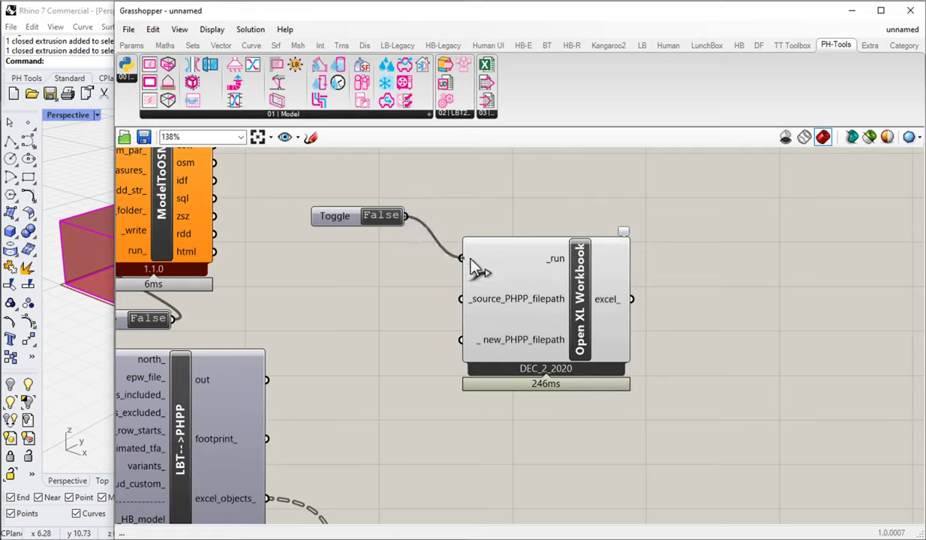
drag(343, 220, 371, 239)
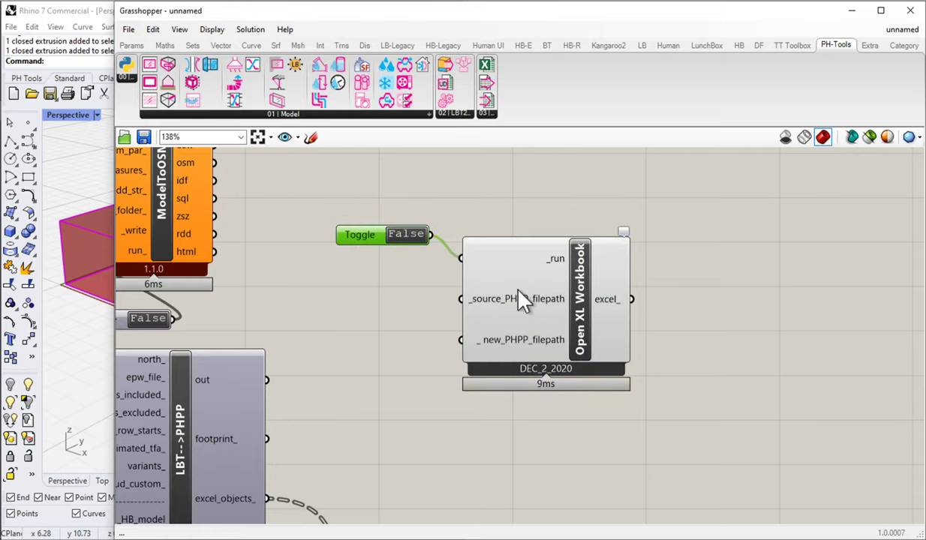
- Move the toggle and the Open XL Workbook component together further away from the ModelToOSM and LBT-->PHPP components
mouse_move(518, 305)
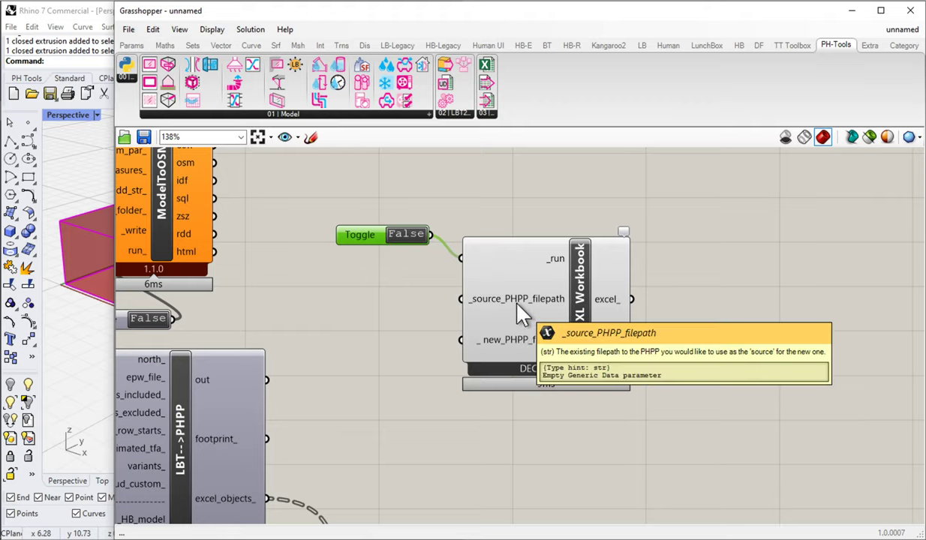
mouse_move(523, 343)
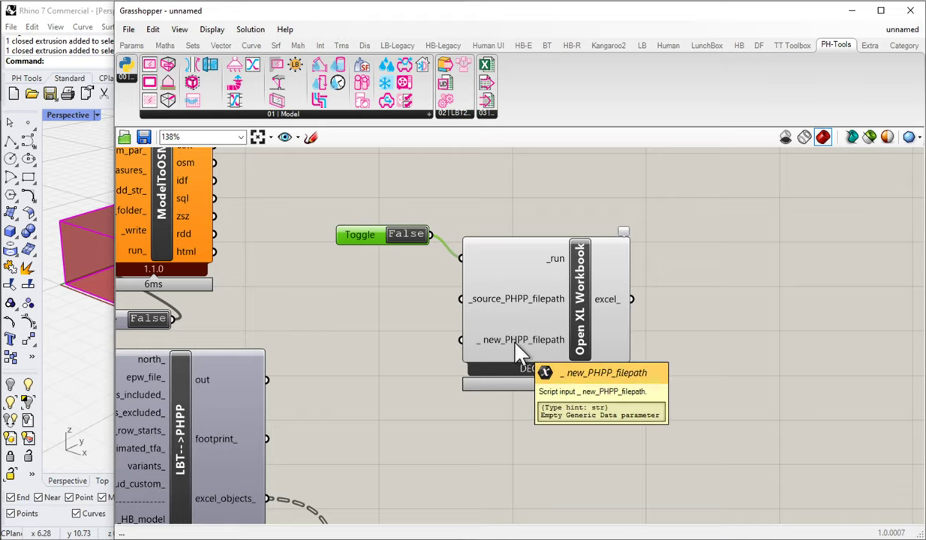
drag(609, 184, 334, 372)
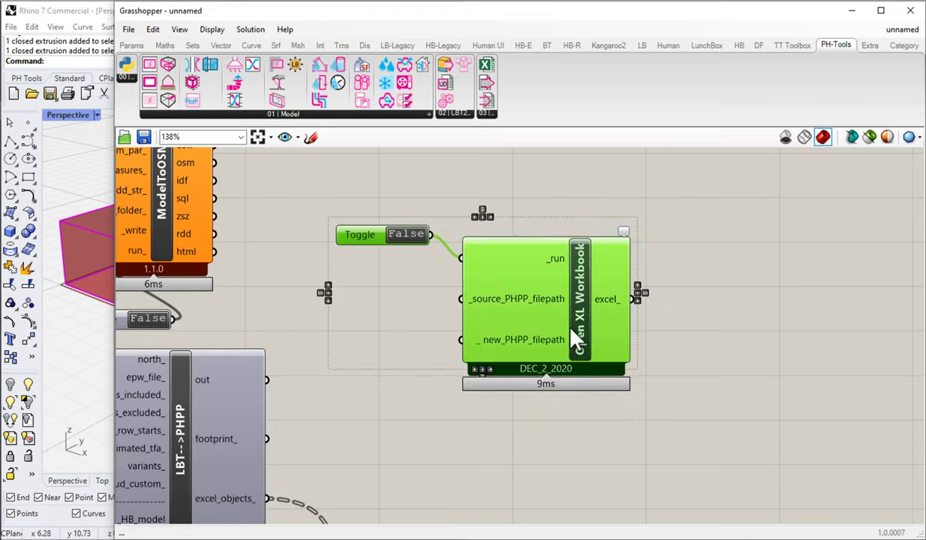
drag(578, 338, 781, 330)
- Add an empty Panel below the toggle, connect it to the _source_PHPP_filepath input, and place it near Open XL Workbook
click(424, 322)
double_click(426, 316)
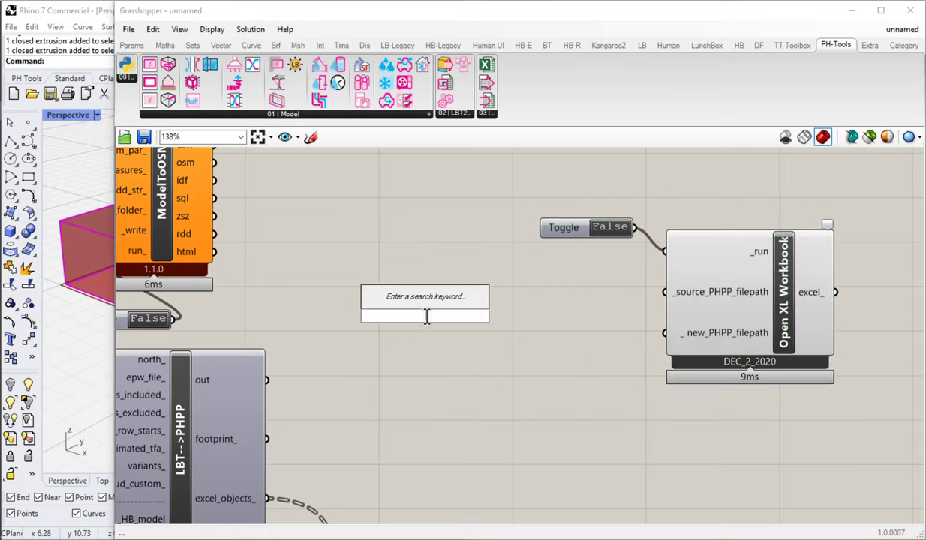
text(panel)
key(Return)
drag(458, 327, 664, 291)
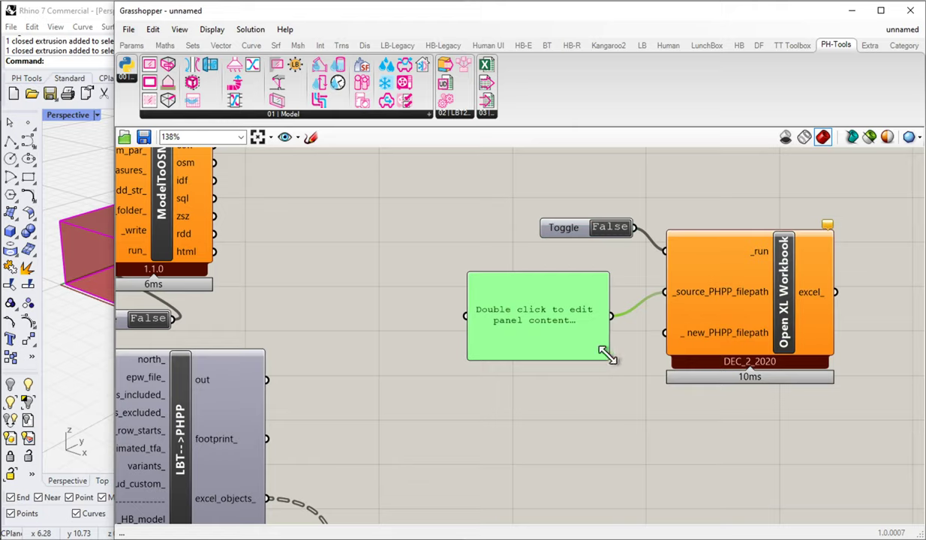
- Resize the empty panel to be flatter and wider, leaving more space between it and the Open XL Workbook component
drag(607, 355, 640, 334)
drag(585, 315, 544, 313)
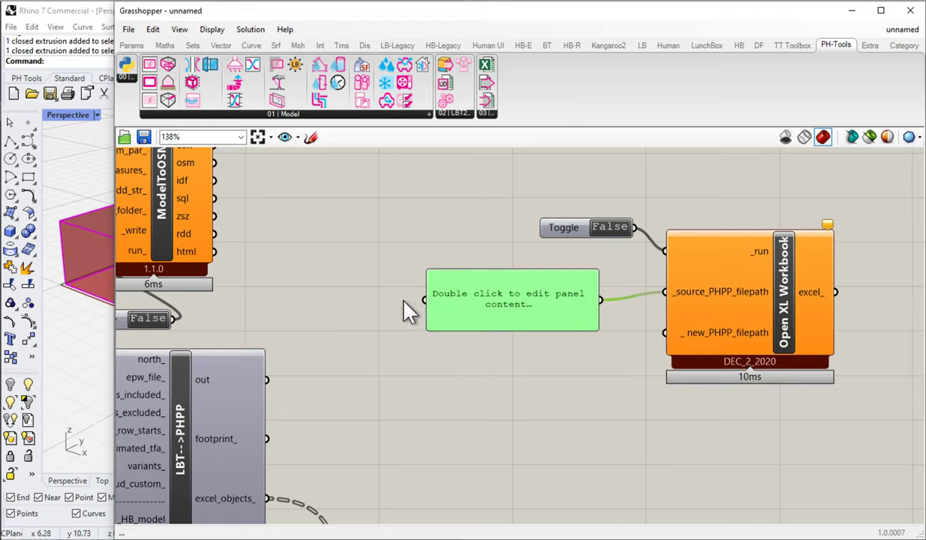
drag(425, 300, 367, 300)
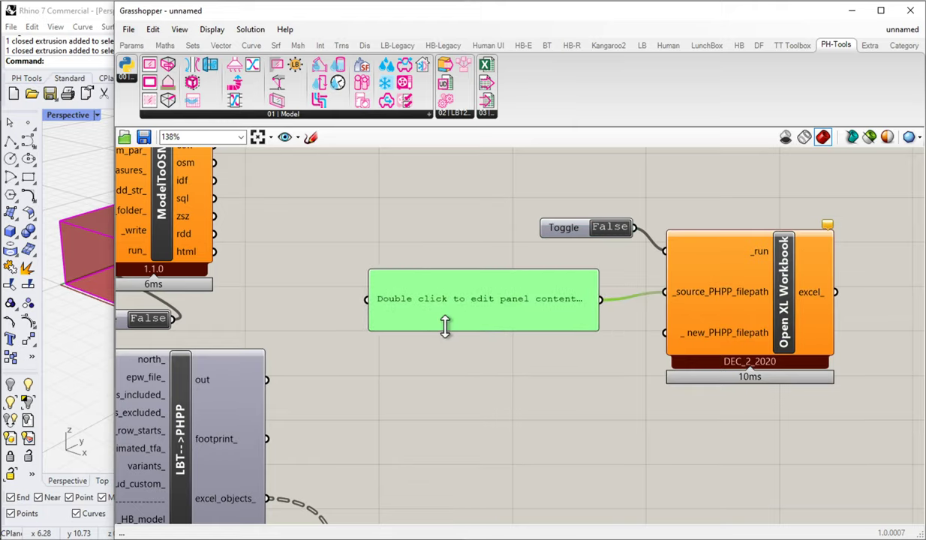
- Add a File Path parameter, connect it to the empty panel's input, and place it level beside the panel
double_click(331, 219)
text(path)
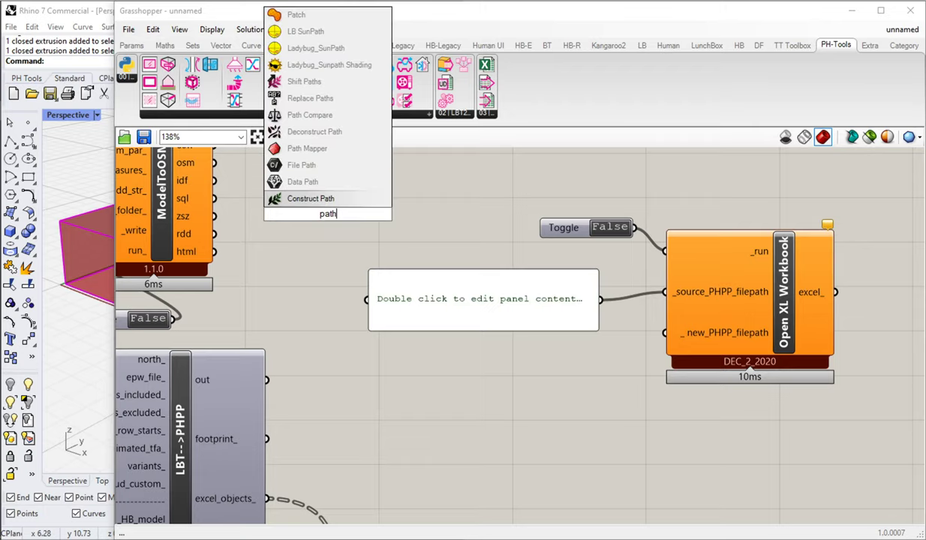
key(Up)
key(Up)
key(Return)
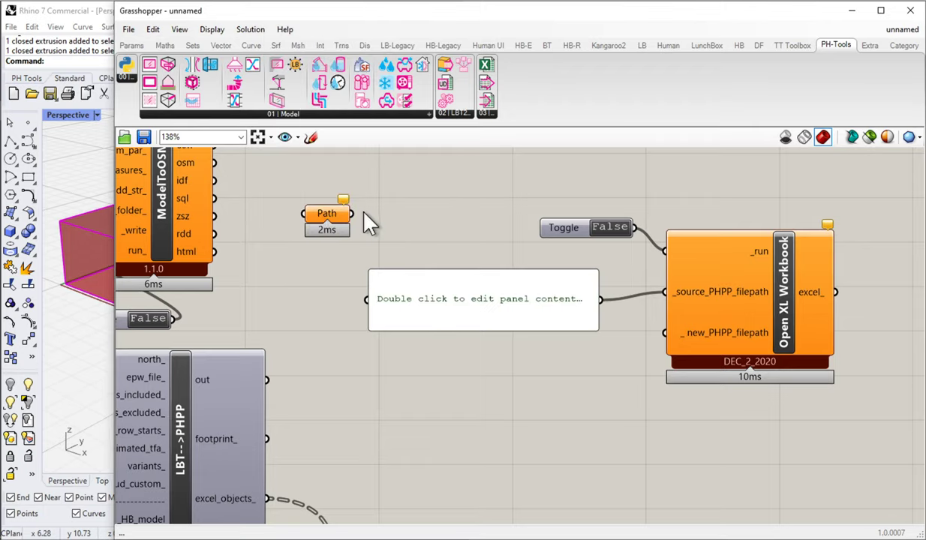
drag(351, 214, 367, 299)
drag(332, 227, 332, 309)
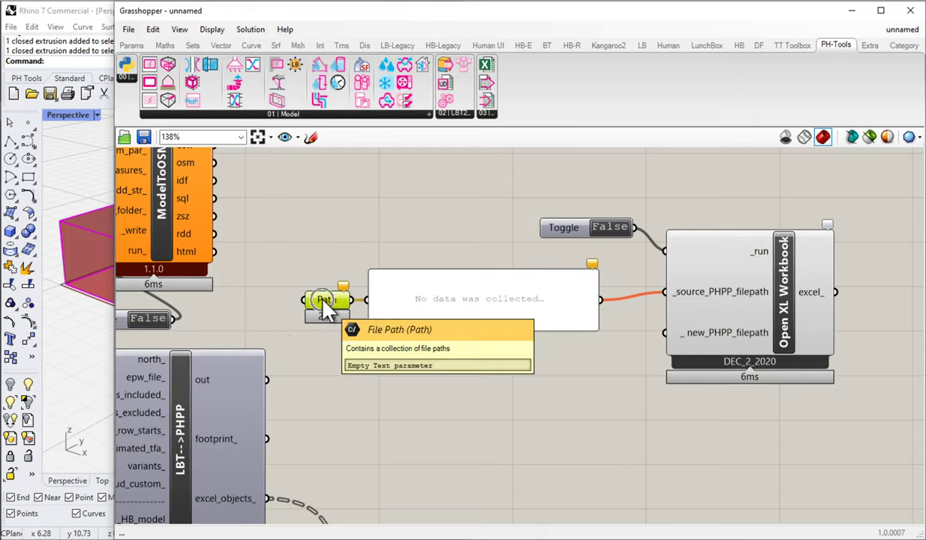
- Set the File Path parameter to the existing file C:\LBT2PH_example\Source_PHPP_File.xlsx and widen the panel to fit the path on one line
right_click(324, 304)
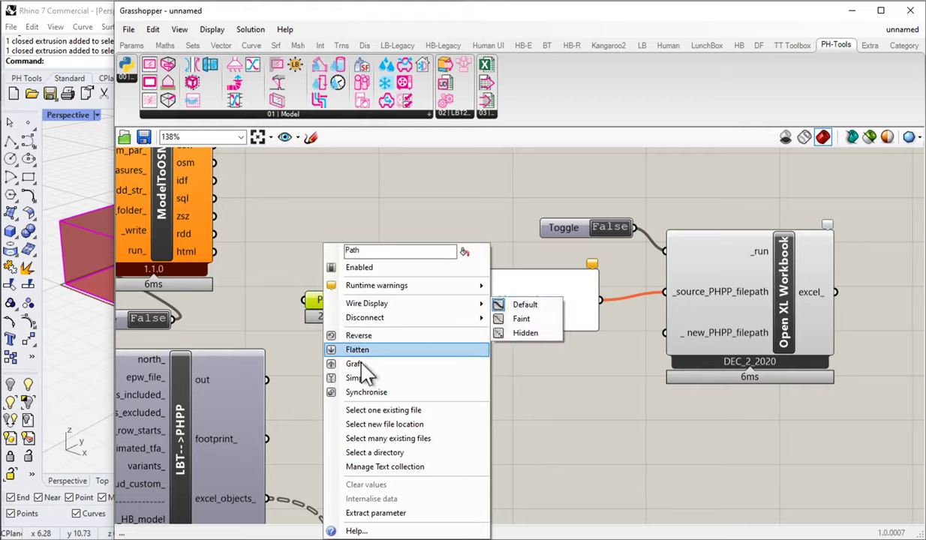
click(384, 411)
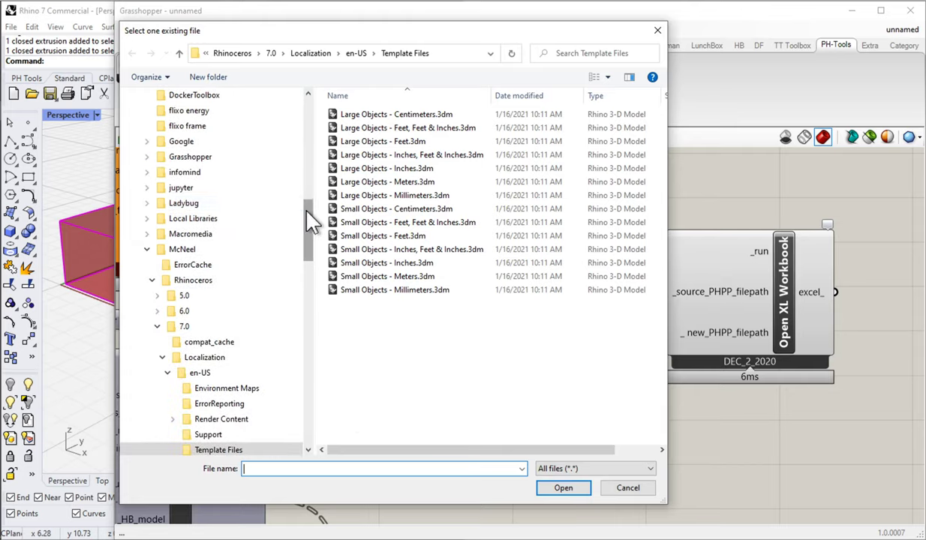
scroll(310, 228, up, 2)
scroll(268, 118, up, 5)
click(165, 120)
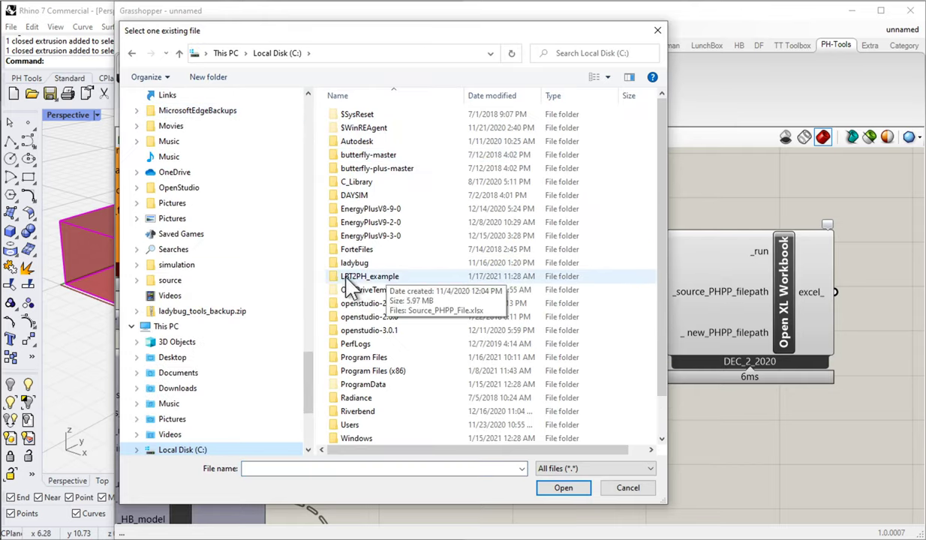
click(346, 281)
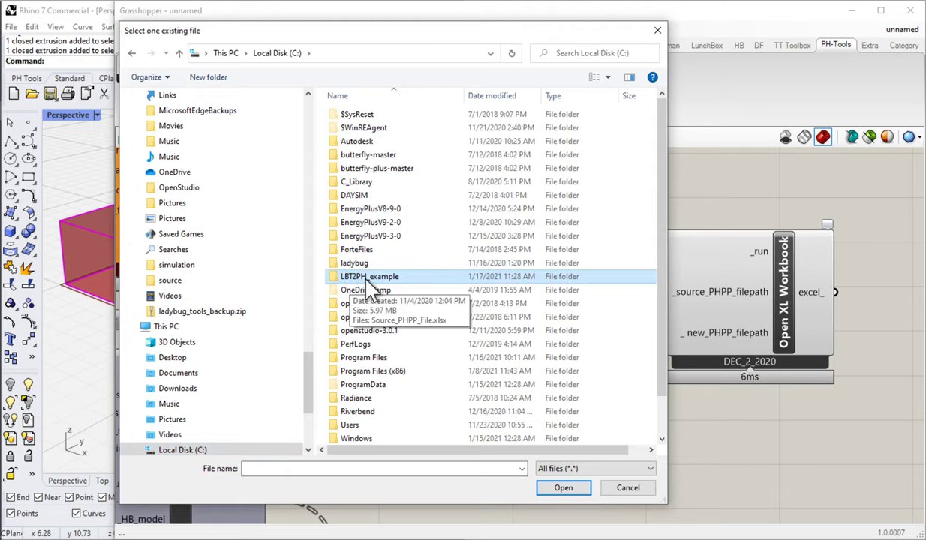
double_click(386, 276)
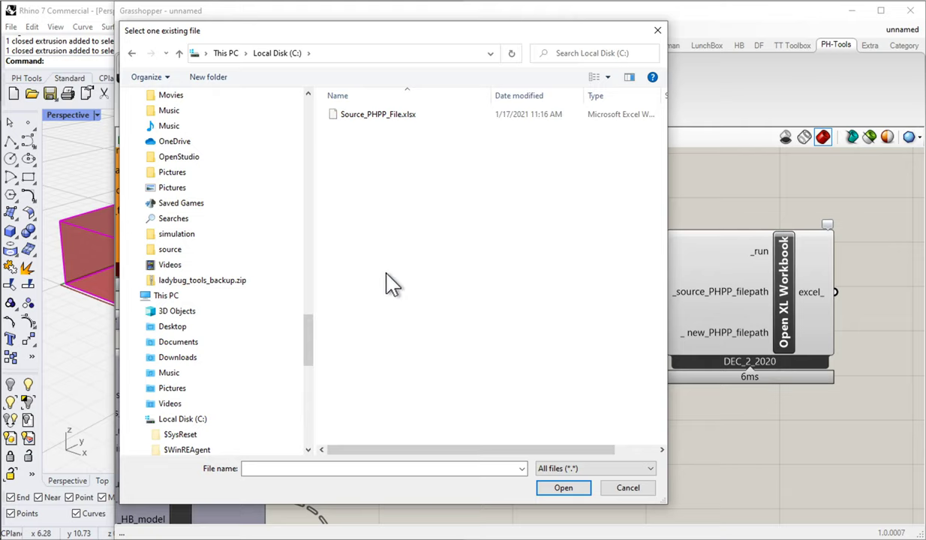
click(372, 117)
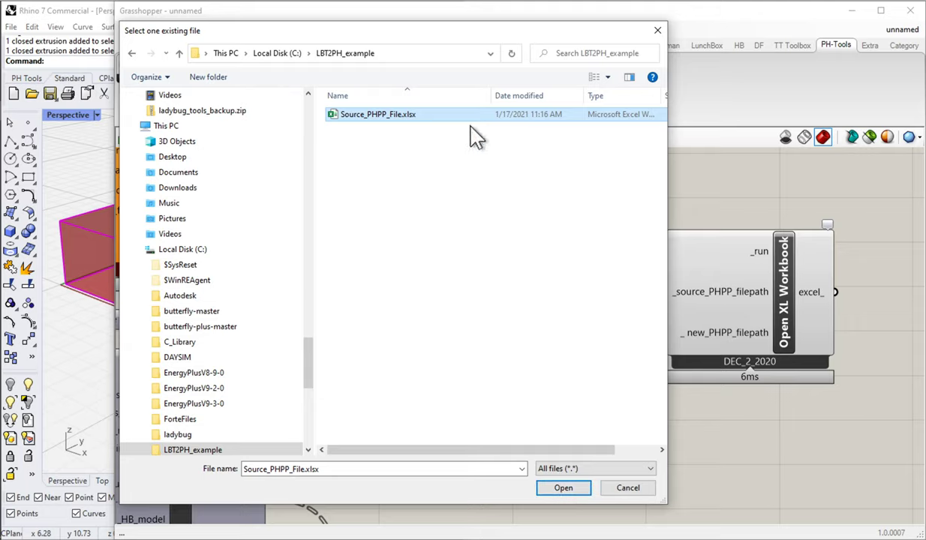
click(576, 492)
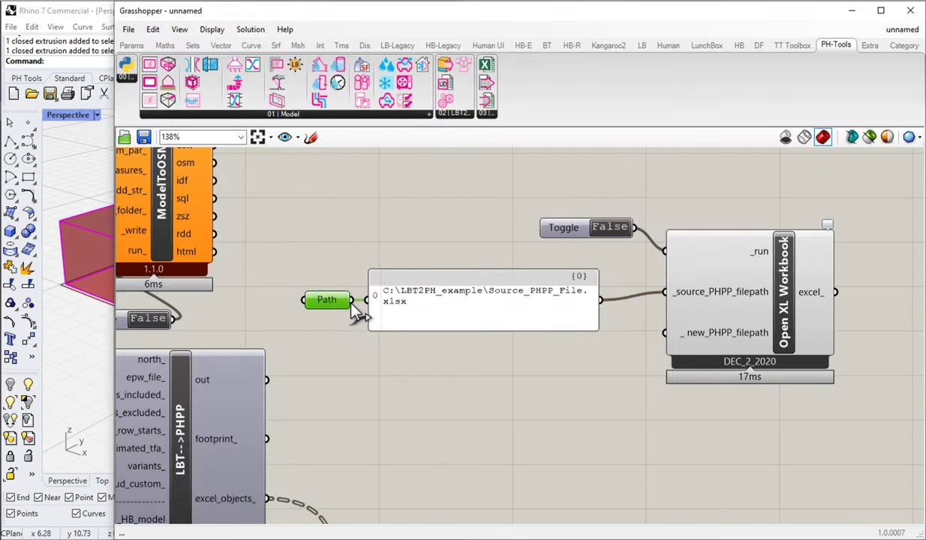
drag(598, 301, 635, 301)
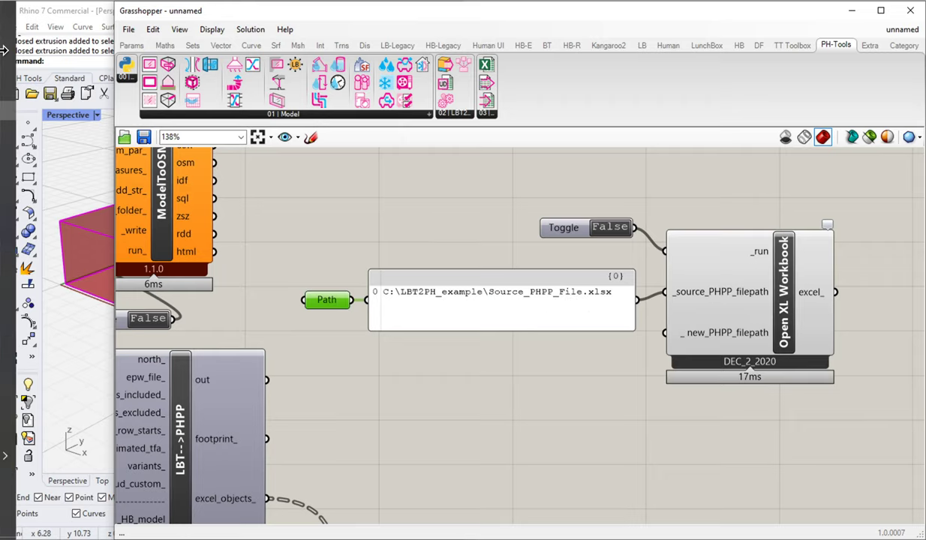
- Switch to the LBT2PH_example folder in File Explorer and open Source_PHPP_File.xlsx in Excel
click(49, 50)
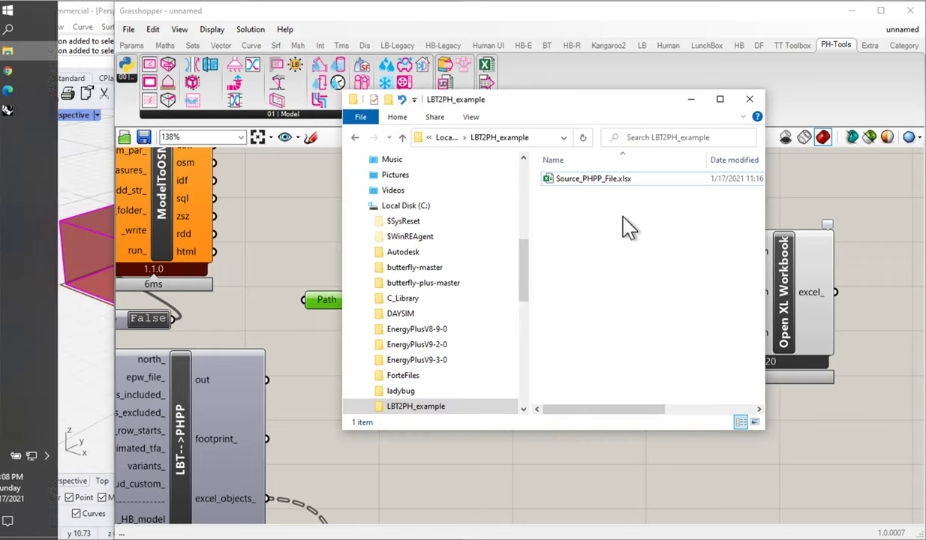
drag(525, 105, 448, 99)
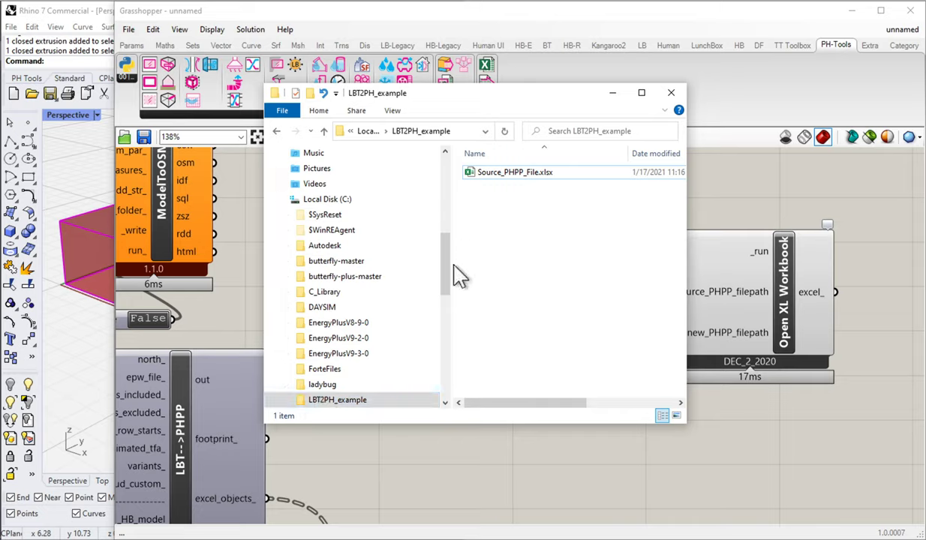
click(491, 180)
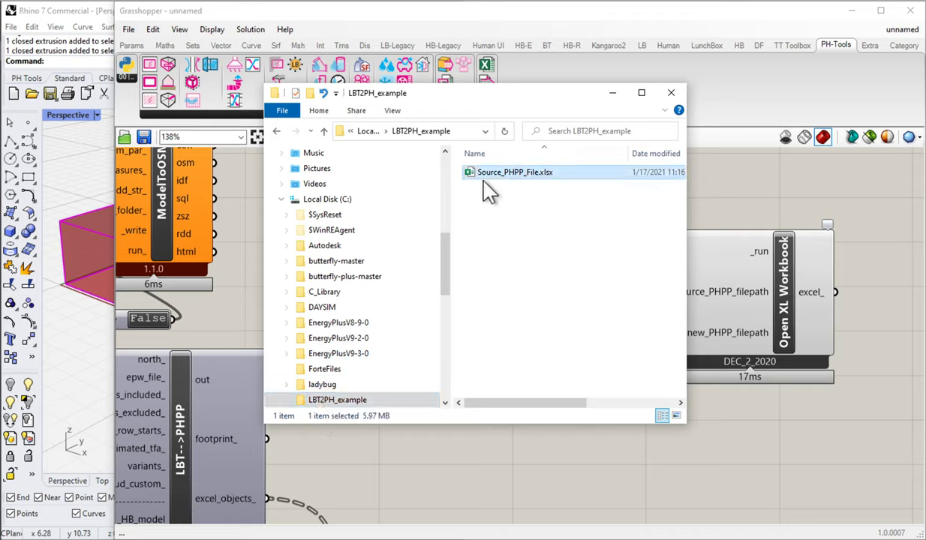
double_click(493, 179)
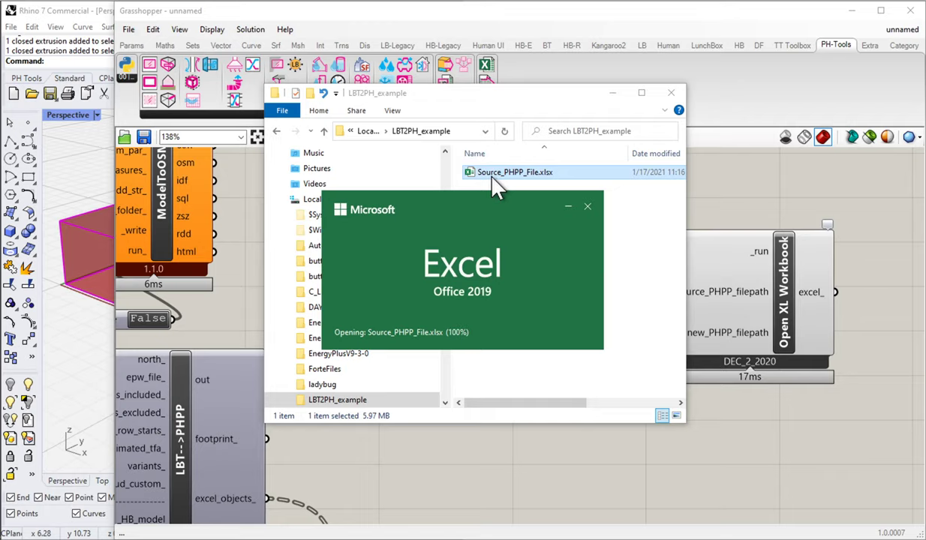
- Examine the Verification worksheet and the Areas worksheet of the source PHPP workbook
scroll(380, 313, down, 5)
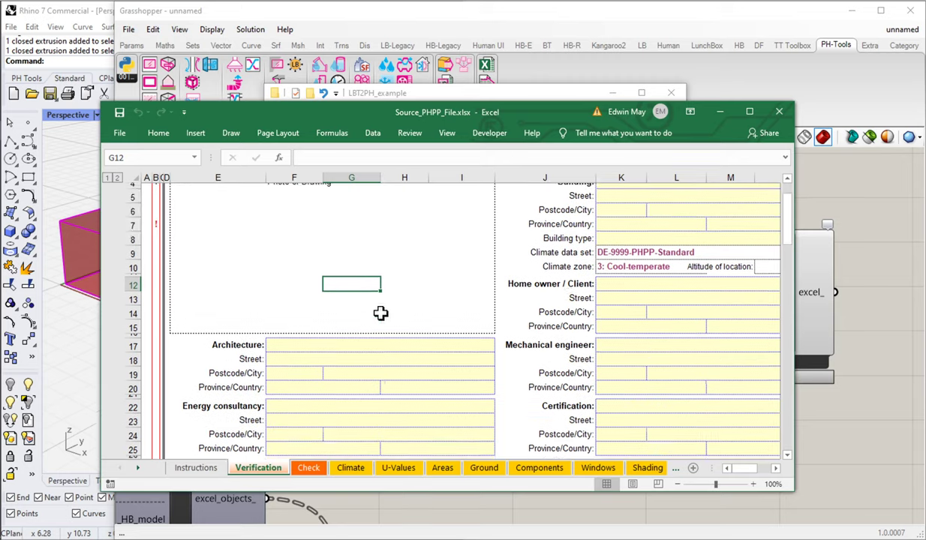
scroll(380, 314, up, 3)
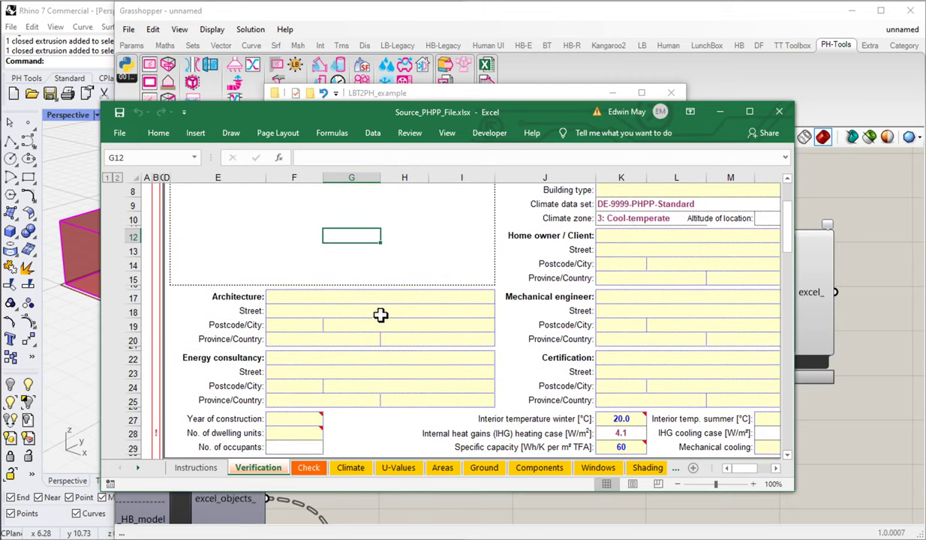
scroll(405, 366, down, 3)
scroll(405, 365, down, 6)
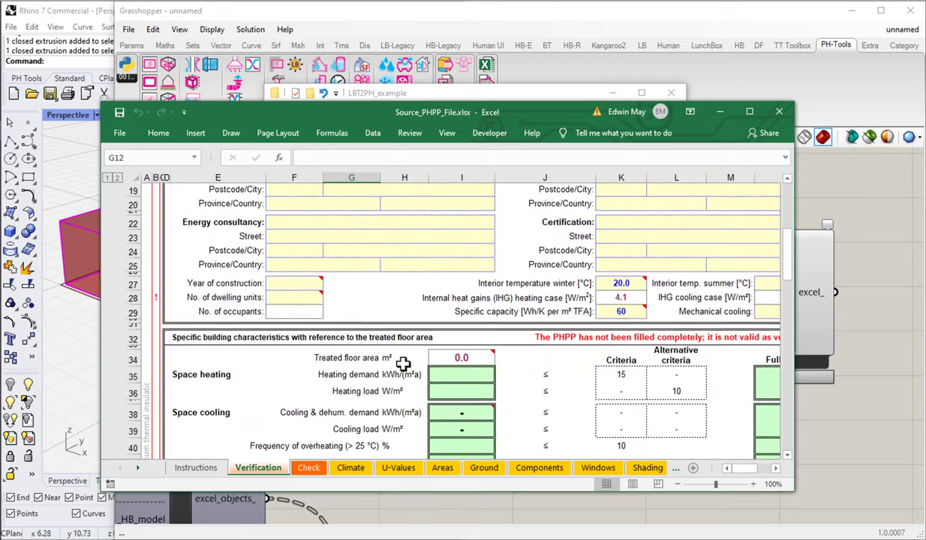
click(446, 468)
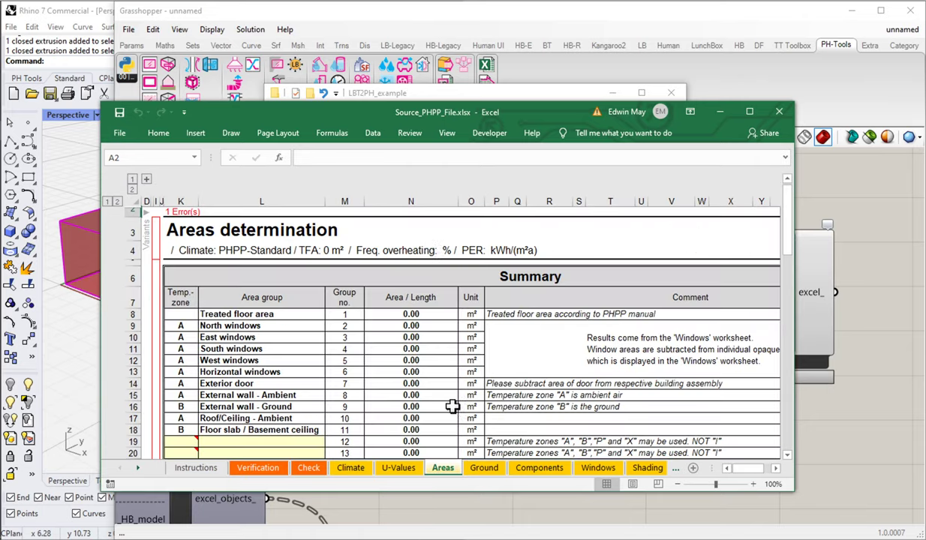
scroll(425, 246, down, 8)
scroll(411, 339, down, 3)
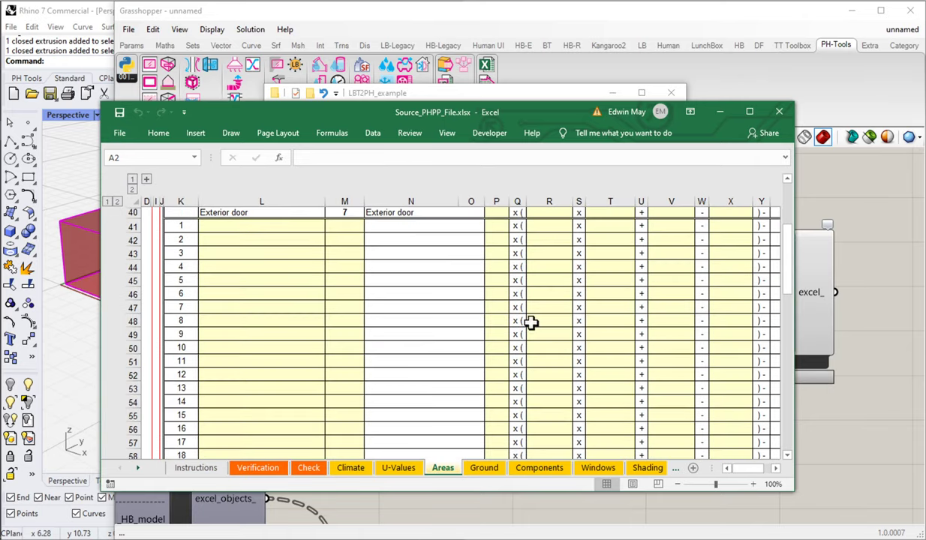
scroll(564, 380, up, 4)
scroll(564, 380, up, 5)
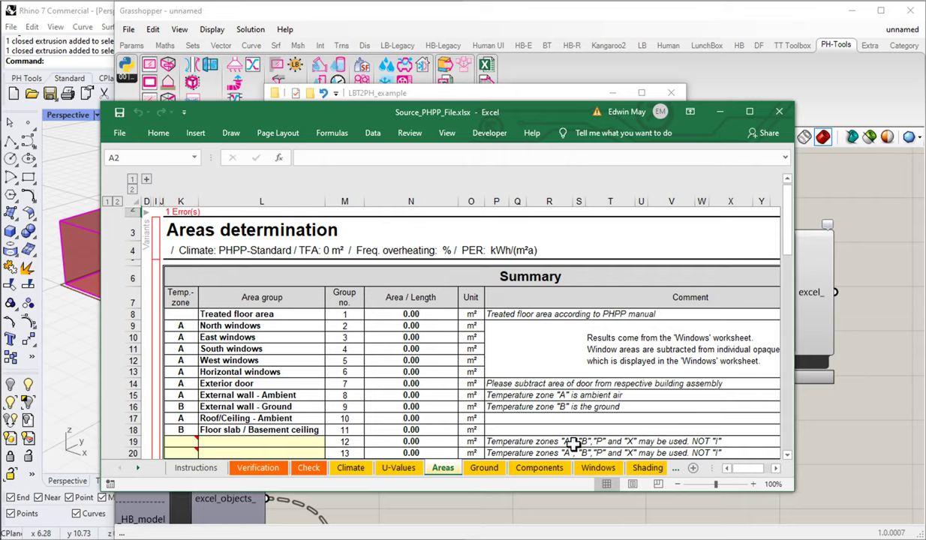
- Close the source PHPP workbook and return to the Grasshopper canvas
click(779, 111)
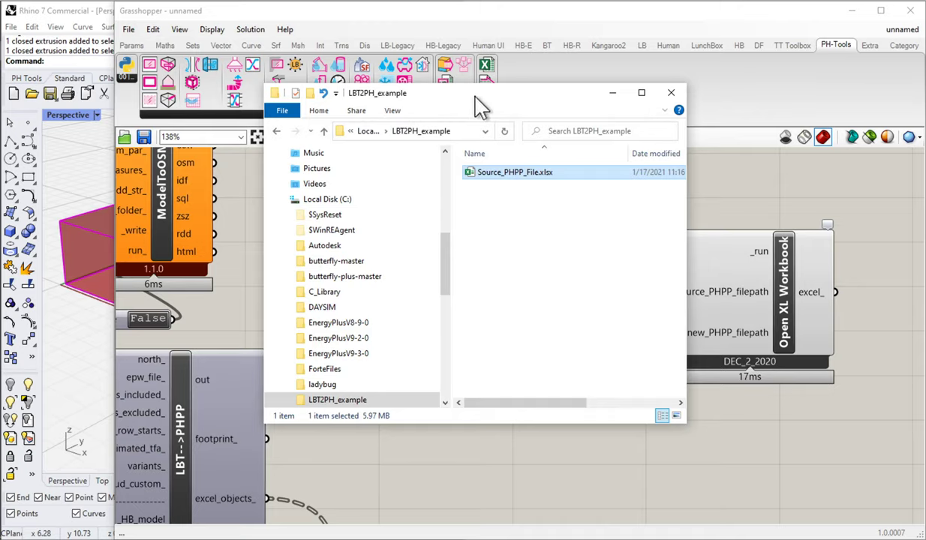
drag(474, 105, 438, 109)
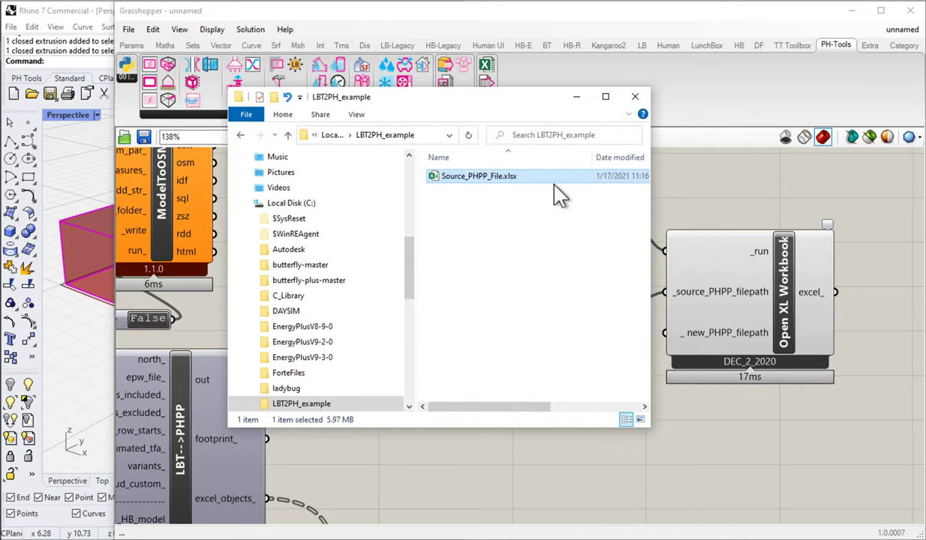
click(757, 201)
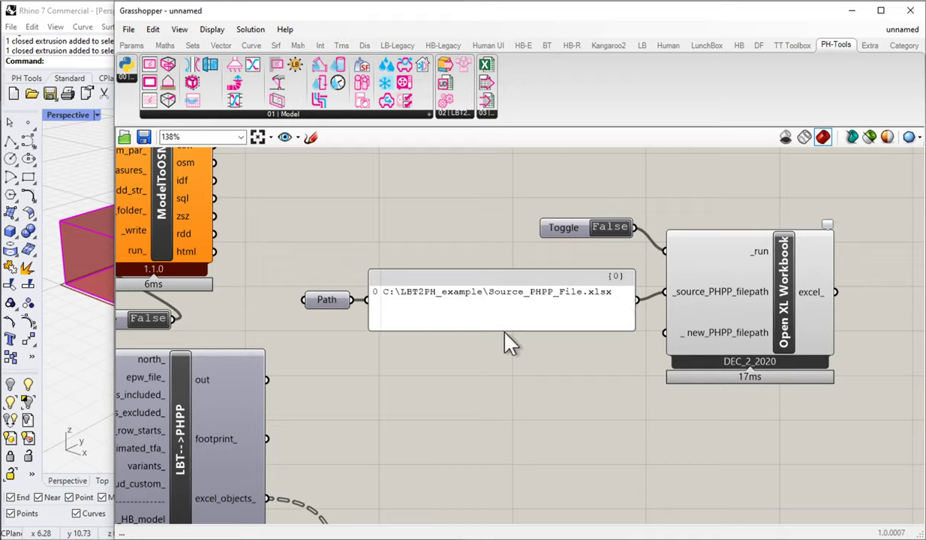
- Reduce the source path panel's height, align the File Path parameter with it, and shift both slightly
drag(505, 331, 502, 309)
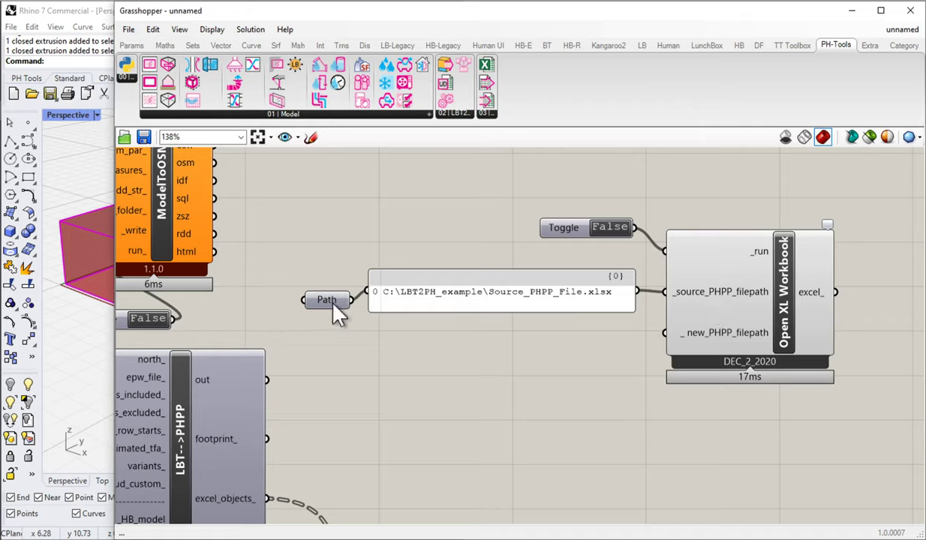
drag(333, 305, 333, 295)
drag(416, 368, 306, 273)
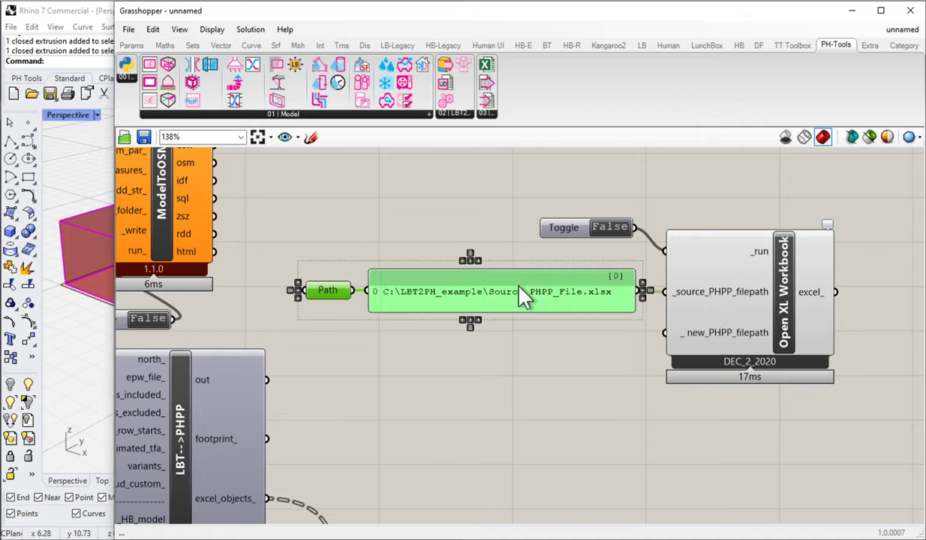
drag(518, 285, 546, 351)
- Duplicate the source path panel directly below the original, copy only its data, and disconnect the duplicate from the File Path parameter
click(524, 290)
right_click(470, 347)
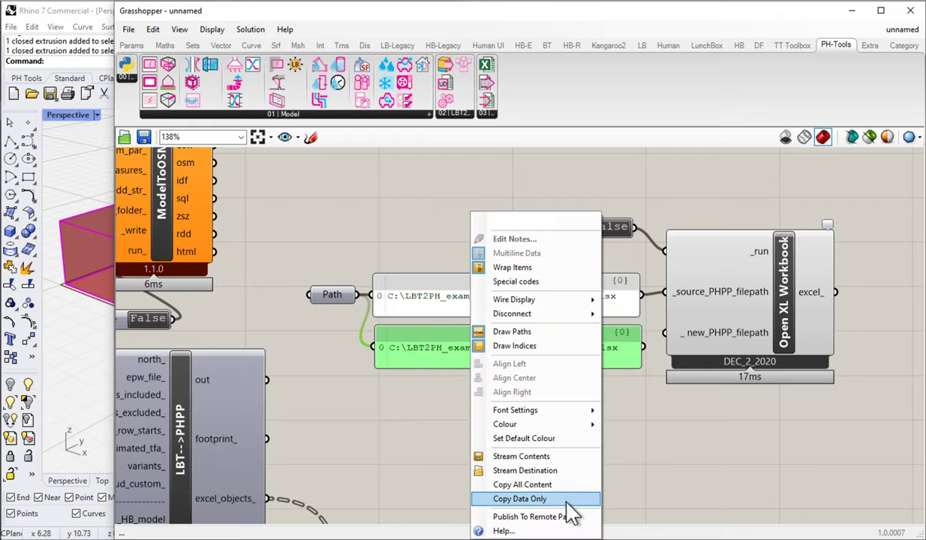
click(508, 500)
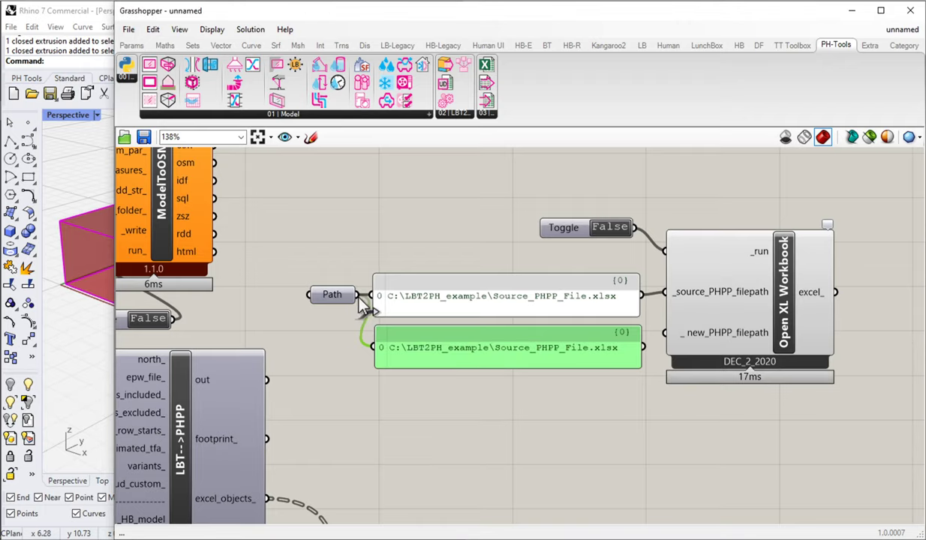
ctrl+drag(372, 296, 374, 347)
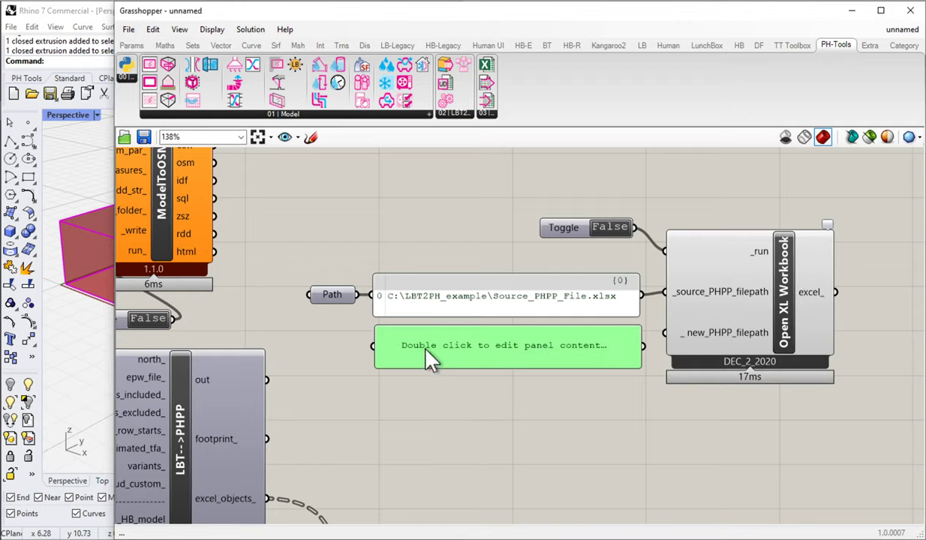
- Paste the copied source file path into the duplicate panel and select the Source_PHPP_File portion of it
double_click(514, 355)
key(ctrl+v)
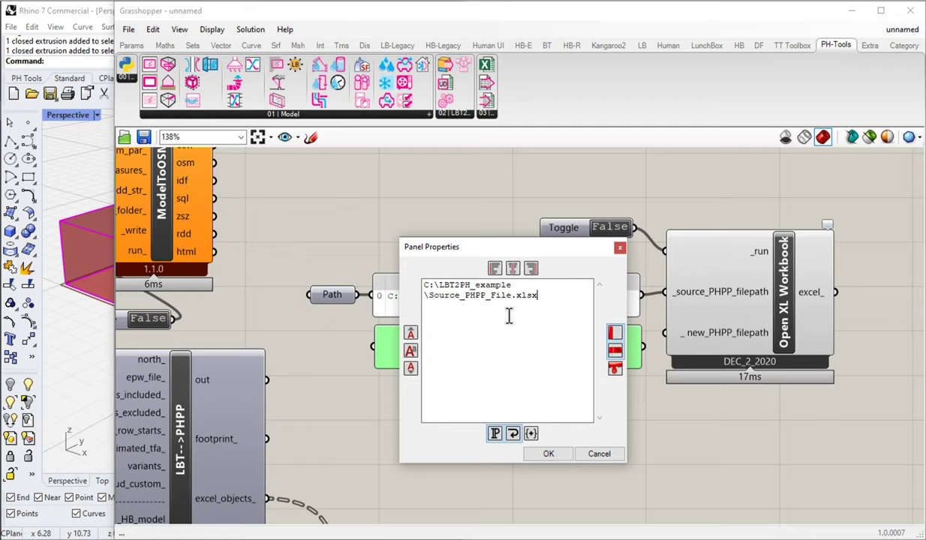
drag(513, 296, 434, 294)
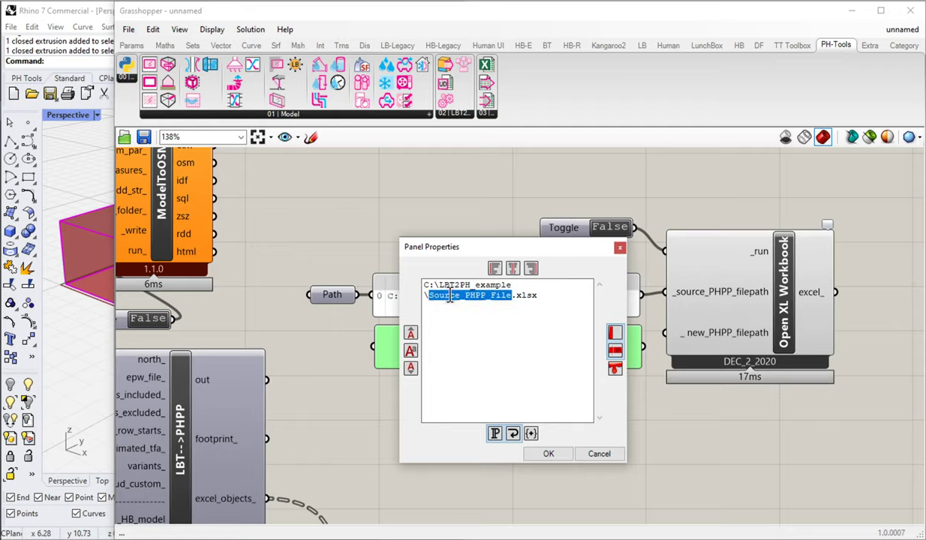
text(Output)
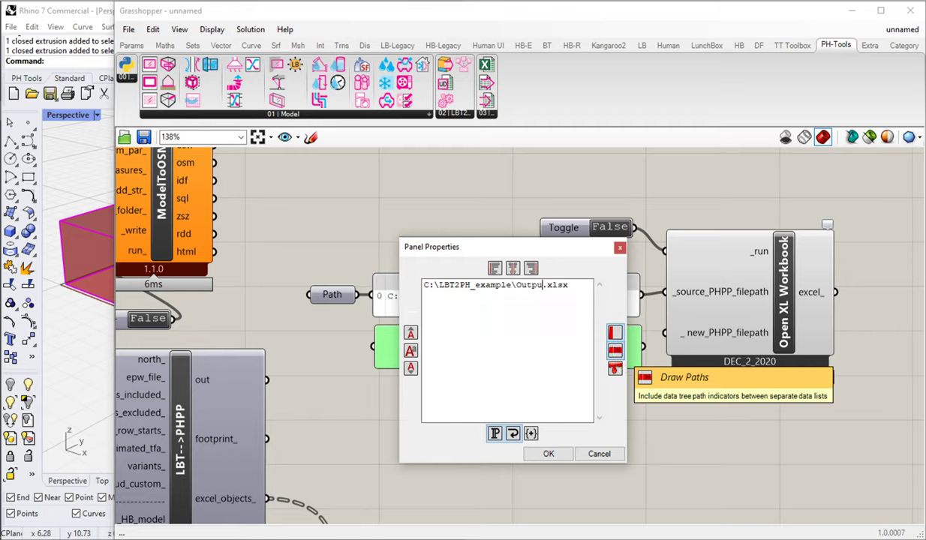
key(BackSpace)
key(BackSpace)
key(BackSpace)
key(BackSpace)
key(BackSpace)
key(BackSpace)
- Set the duplicate panel's path to C:\LBT2PH_example\My_Results_File.xlsx and connect it to Open XL Workbook's _new_PHPP_filepath input
text(My_Results_File)
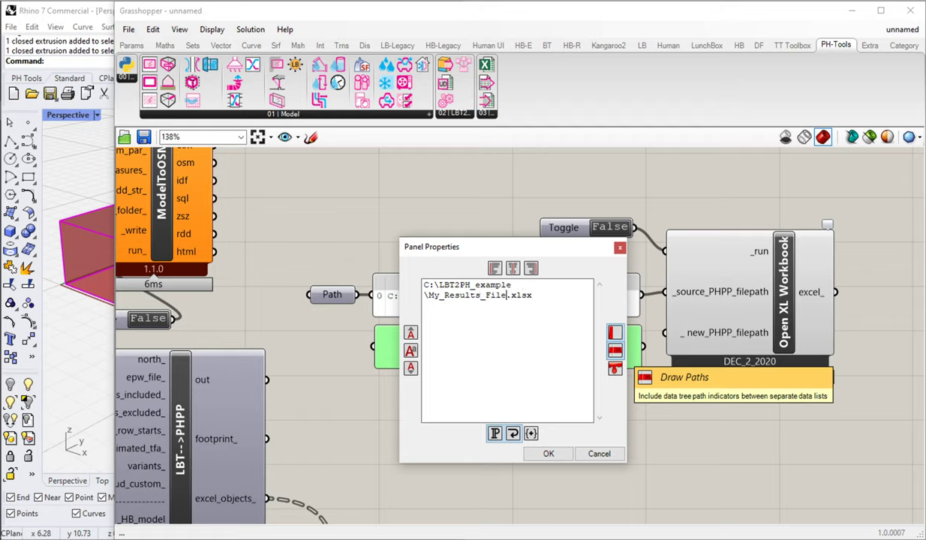
click(543, 454)
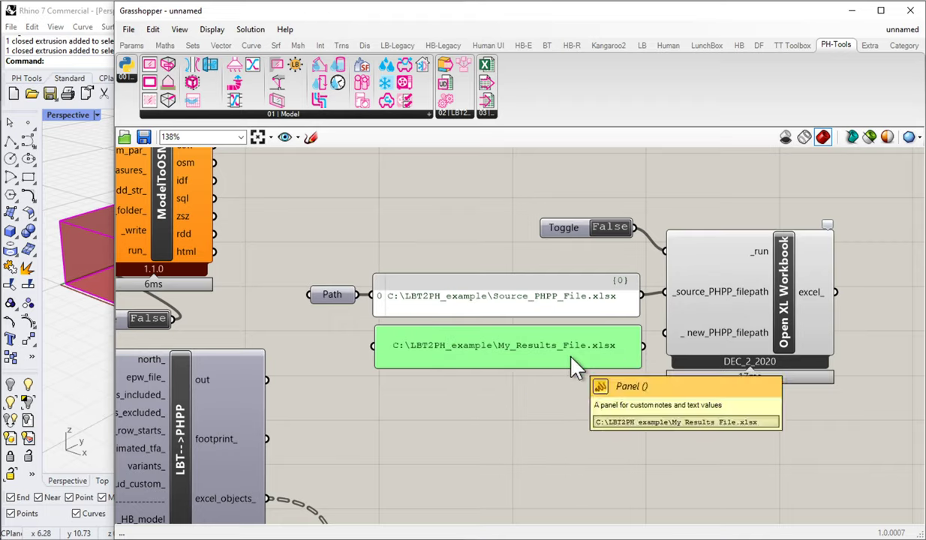
drag(658, 350, 664, 332)
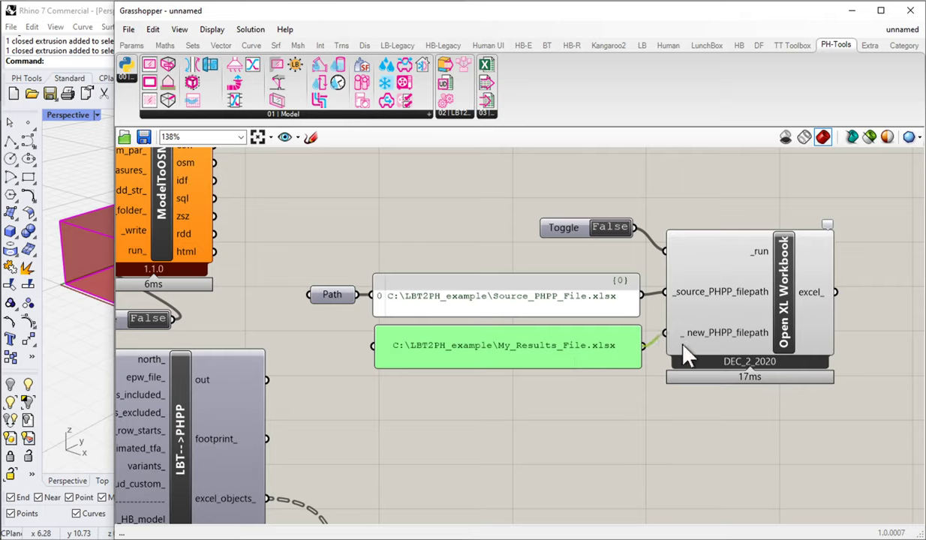
- Shift Open XL Workbook and its toggle slightly, and set the toggle to True to run the component
drag(726, 337, 732, 339)
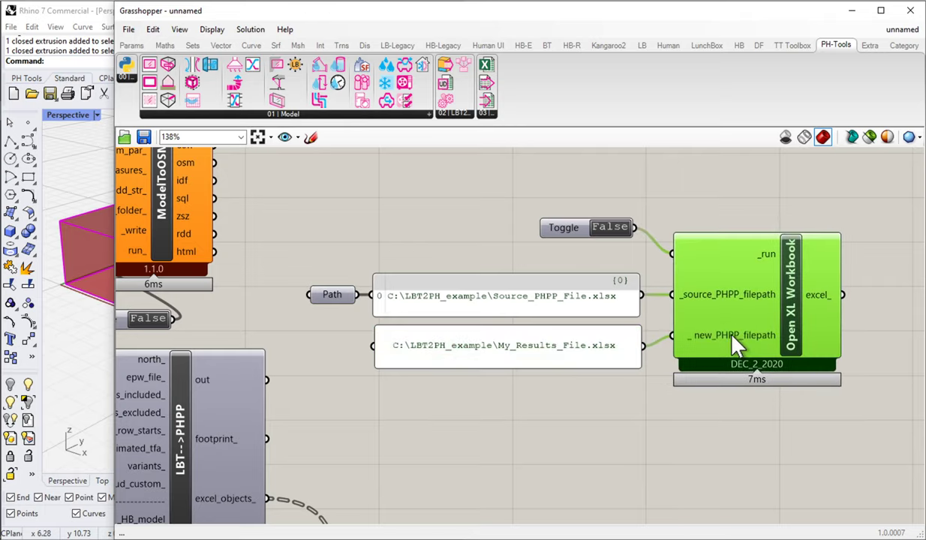
drag(550, 230, 557, 240)
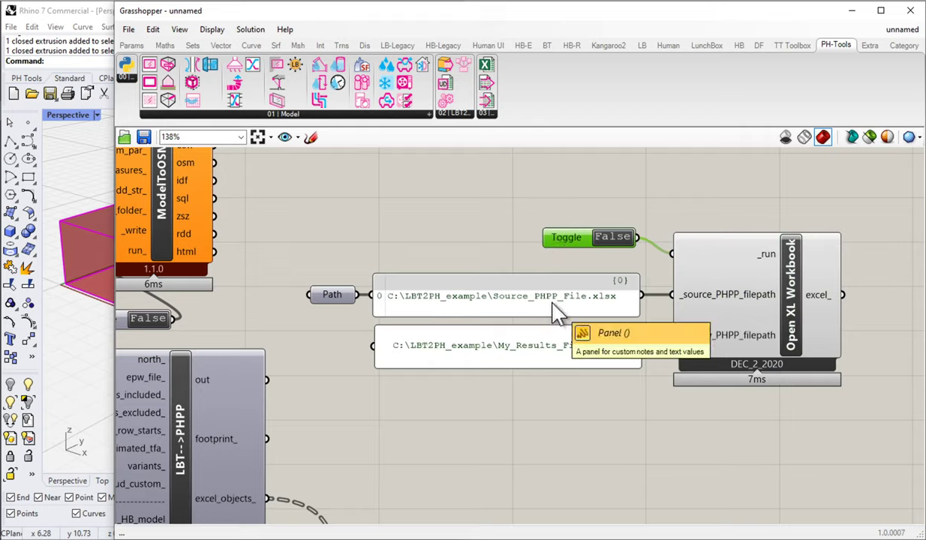
click(546, 354)
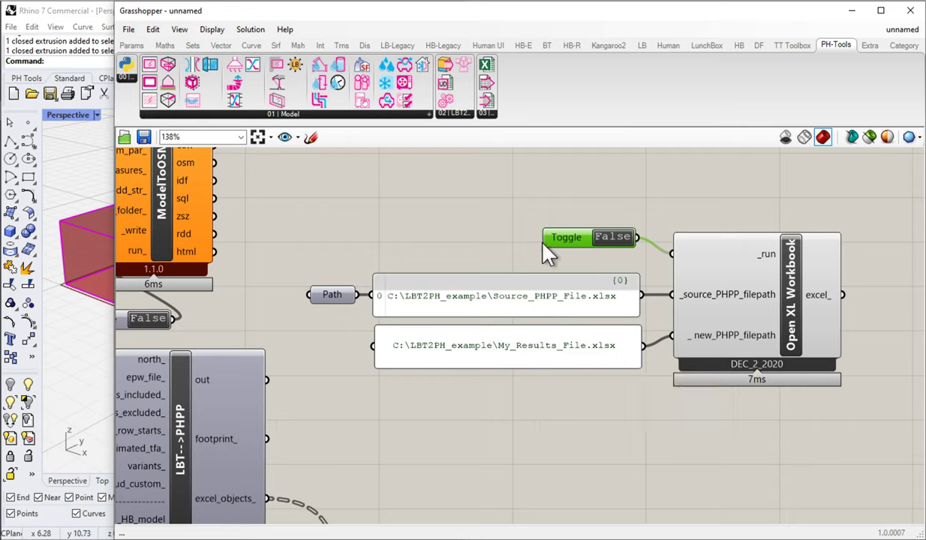
click(624, 239)
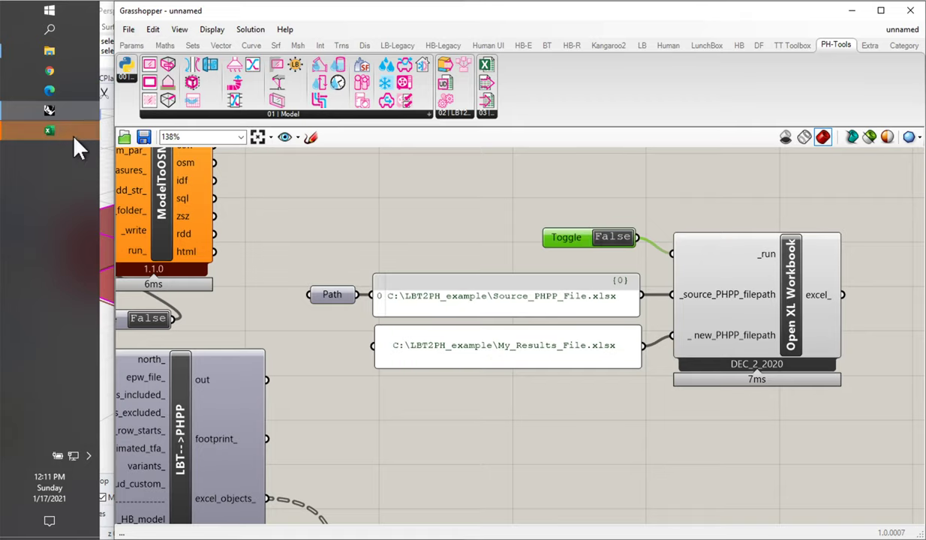
- Bring up the My_Results_File.xlsx workbook and check for its file in the LBT2PH_example folder
click(39, 130)
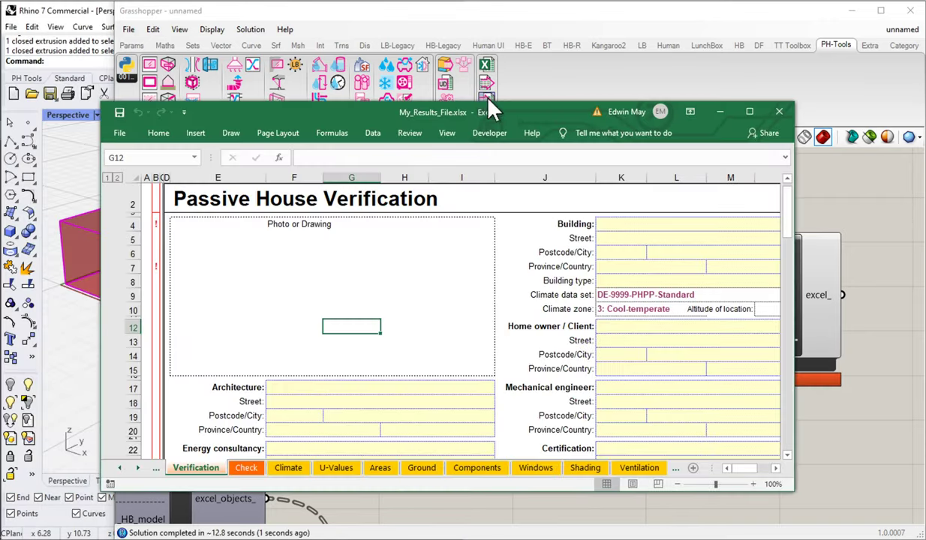
drag(504, 120, 507, 88)
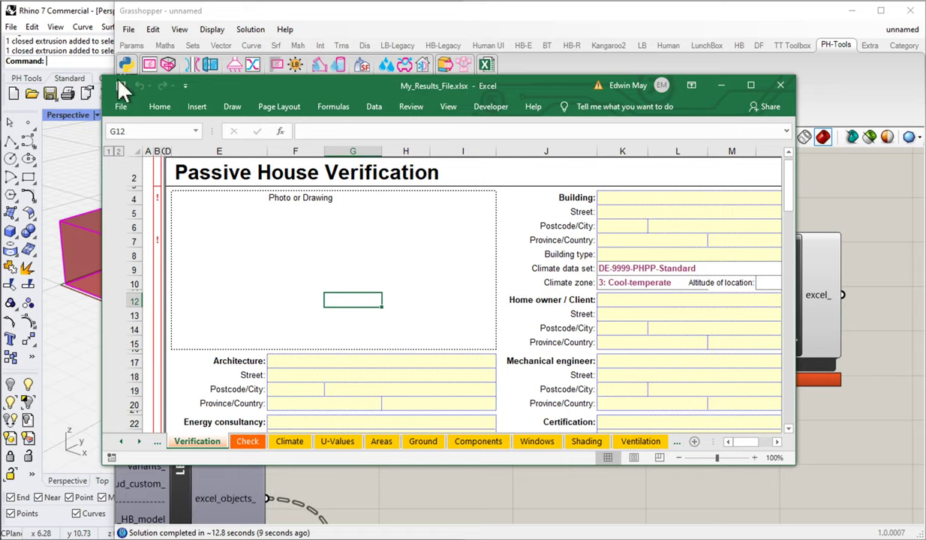
click(41, 50)
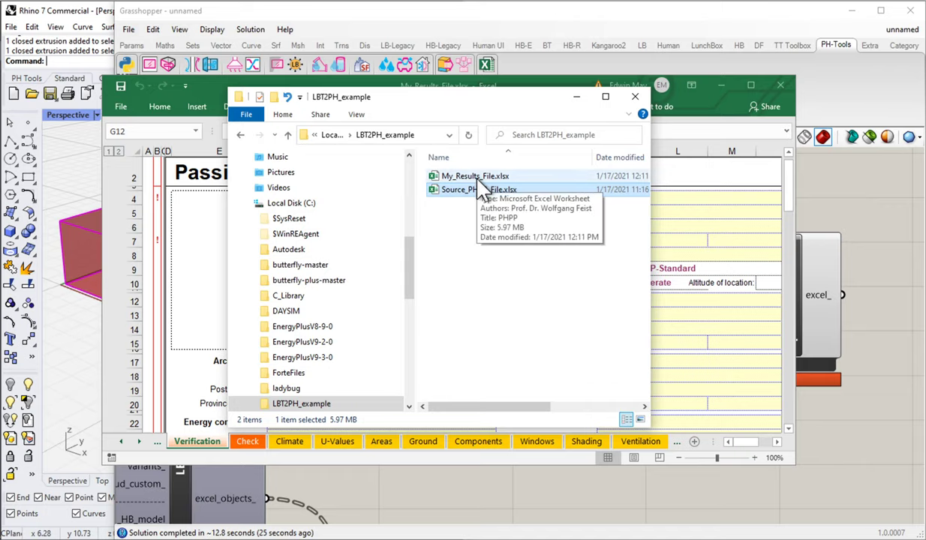
click(741, 193)
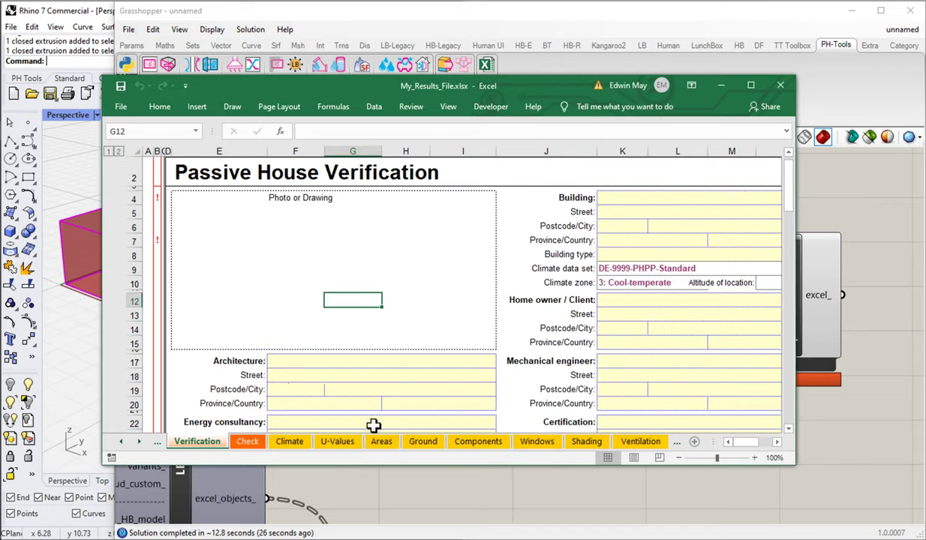
- Review the Verification and Areas worksheets of the new results workbook
scroll(450, 309, down, 3)
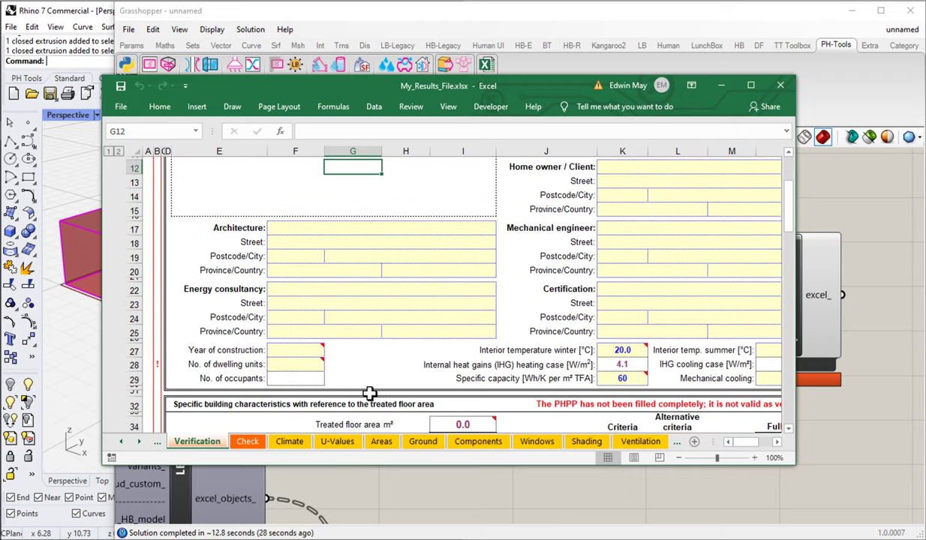
click(382, 442)
scroll(403, 300, down, 6)
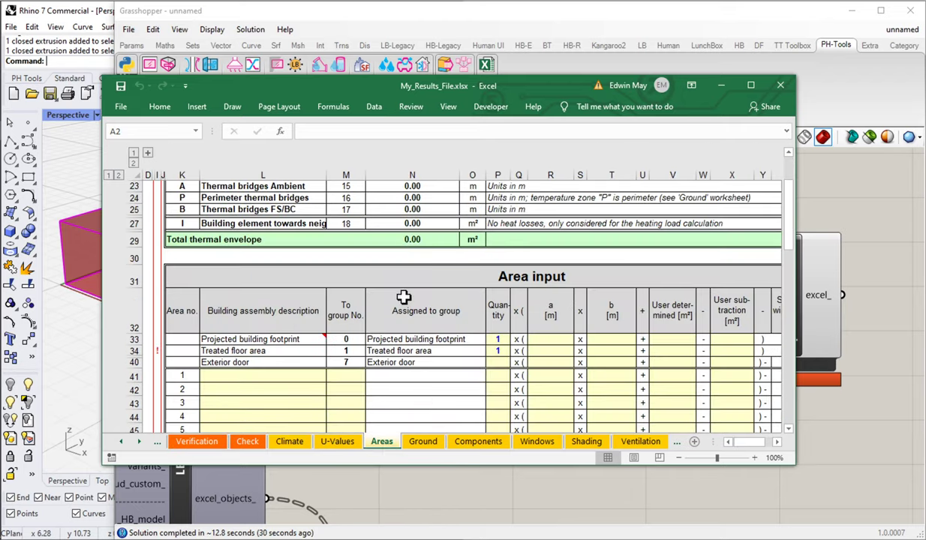
scroll(465, 296, up, 6)
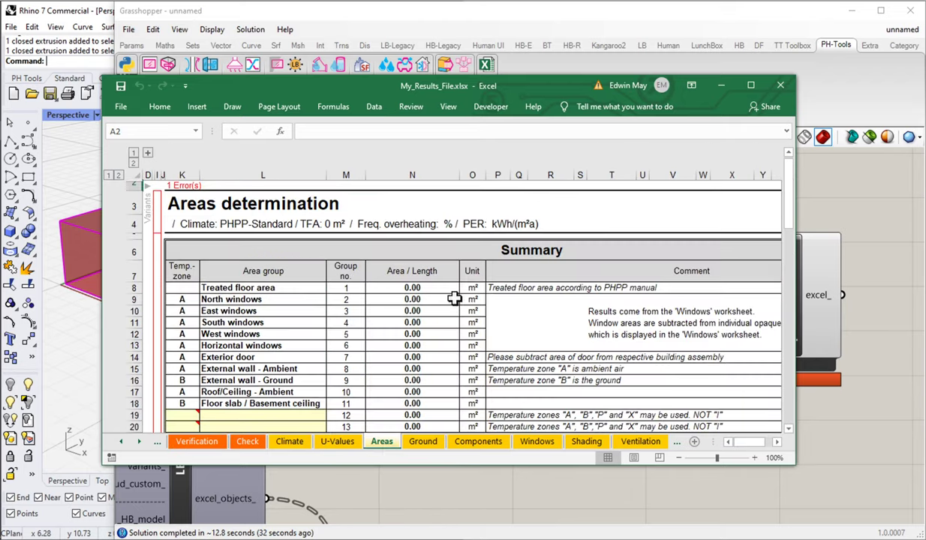
- Narrow the Grasshopper window and reduce the Rhino window's height to leave room for the workbook
drag(527, 90, 474, 42)
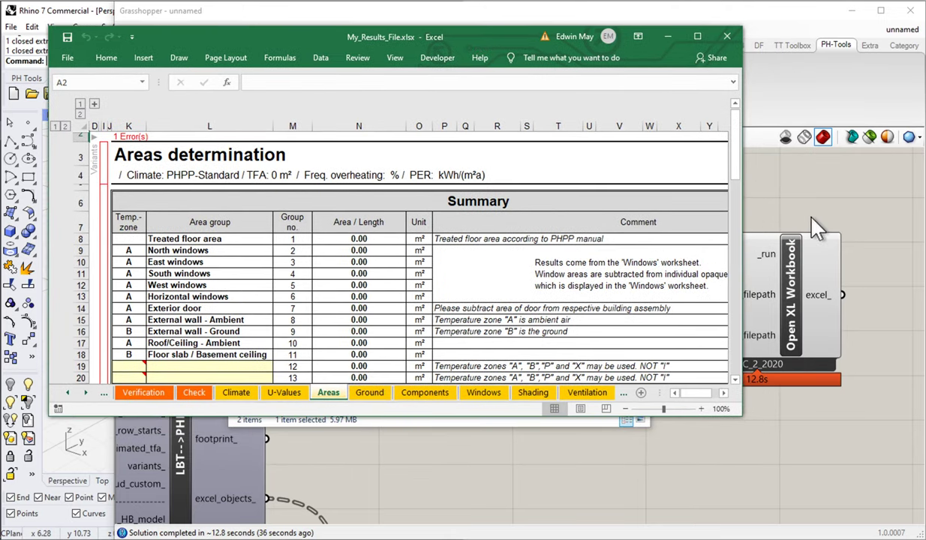
click(781, 208)
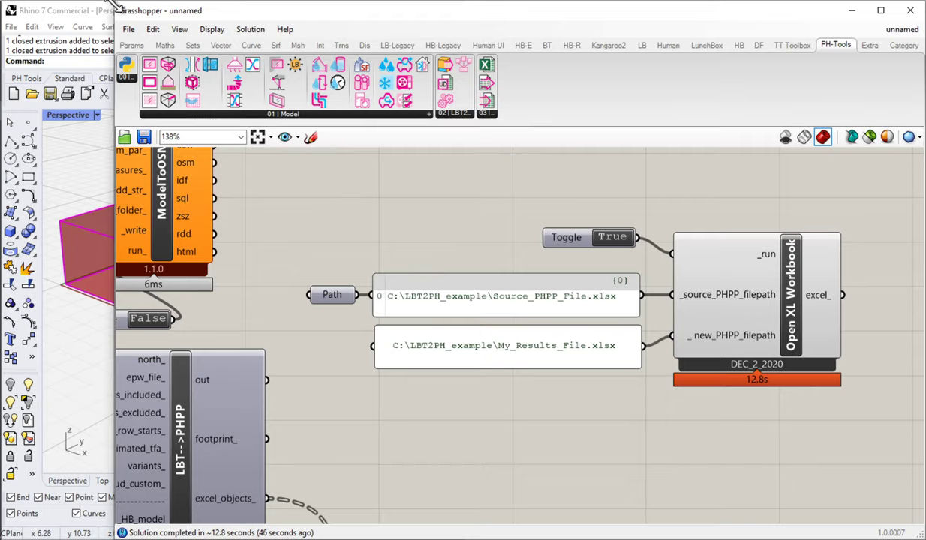
drag(112, 6, 397, 6)
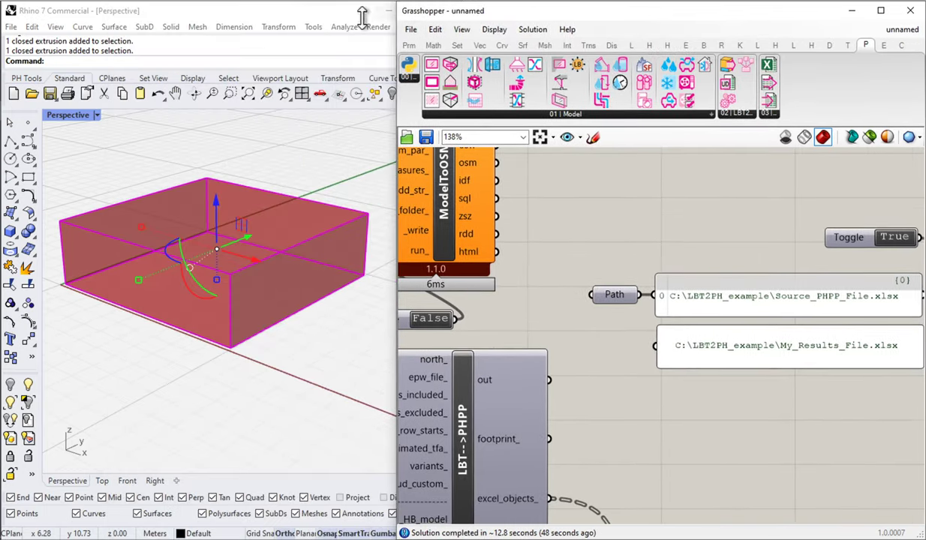
click(255, 10)
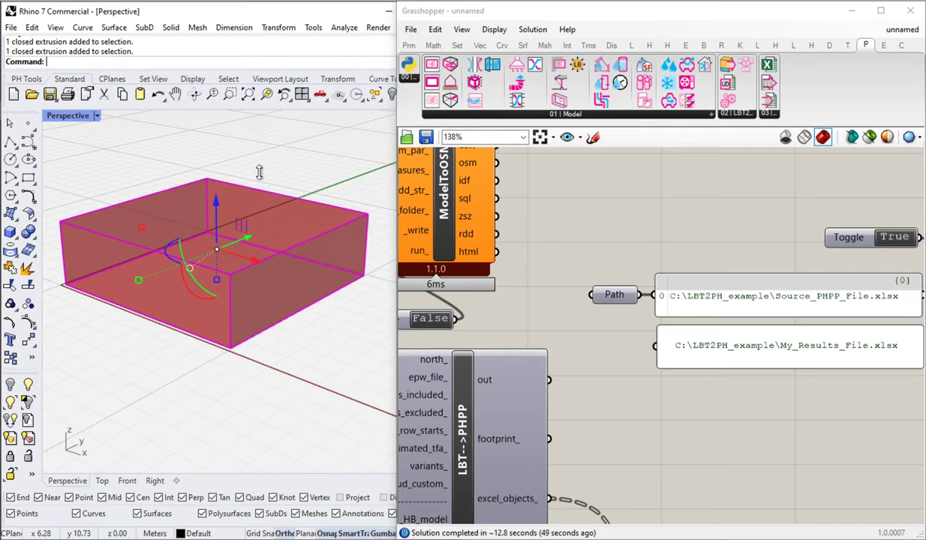
drag(259, 172, 255, 279)
- Place the results workbook above Rhino, show the Areas sheet's numbered area input rows, and shrink the workbook window to fit
drag(267, 35, 225, 13)
scroll(312, 205, down, 7)
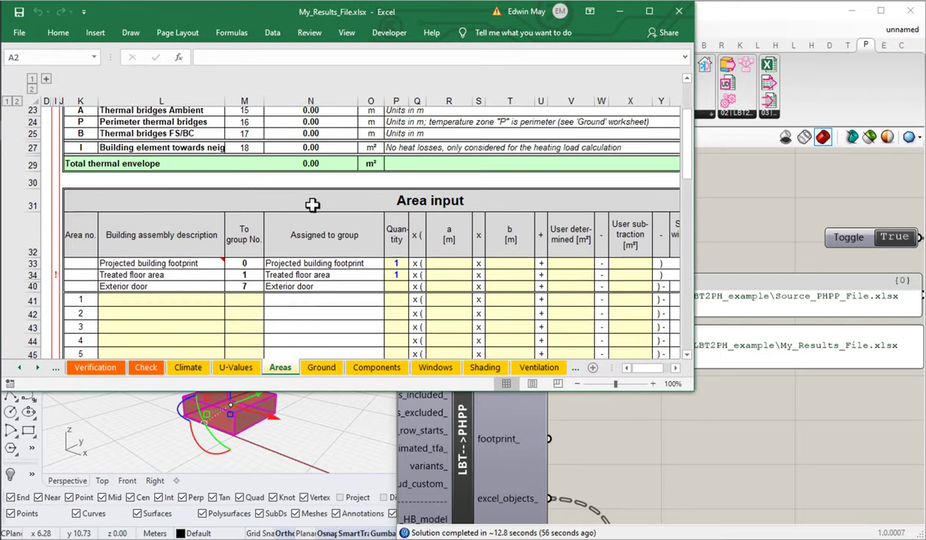
scroll(312, 205, down, 6)
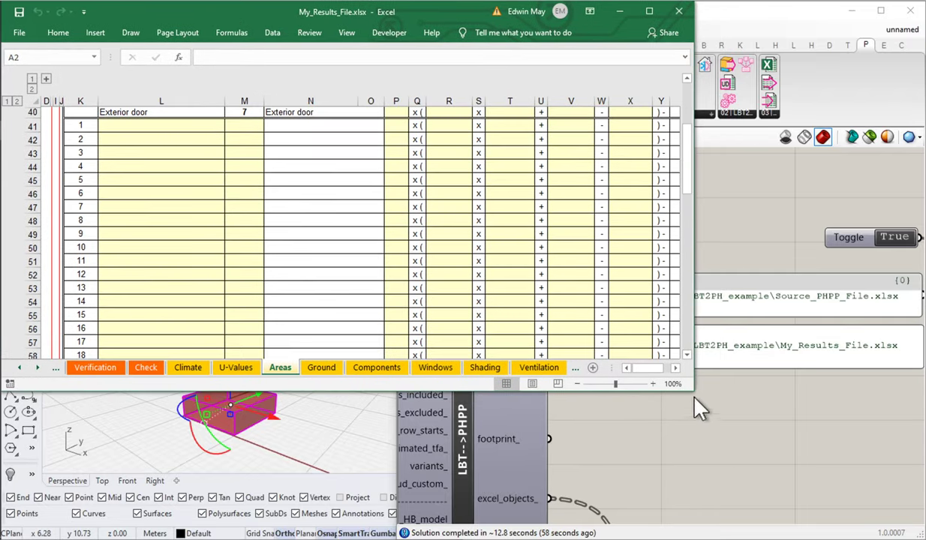
drag(694, 393, 555, 283)
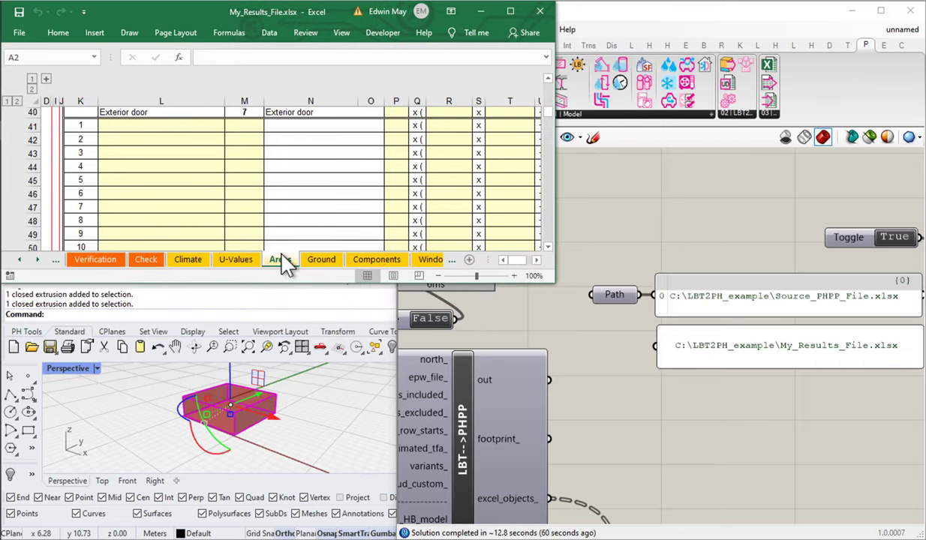
click(560, 261)
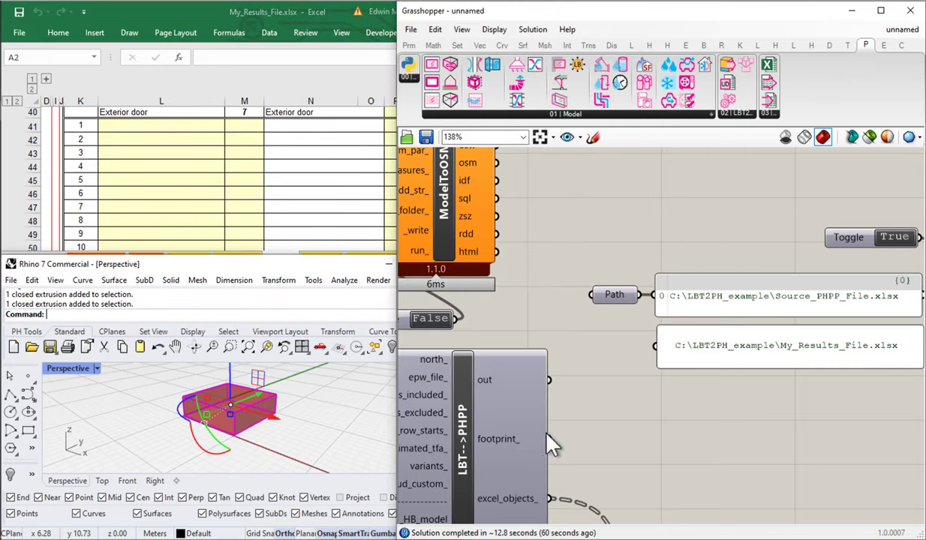
- Move the panel listing the PHPP objects downward to clear space beneath Open XL Workbook
scroll(662, 241, down, 2)
right_drag(756, 240, 584, 213)
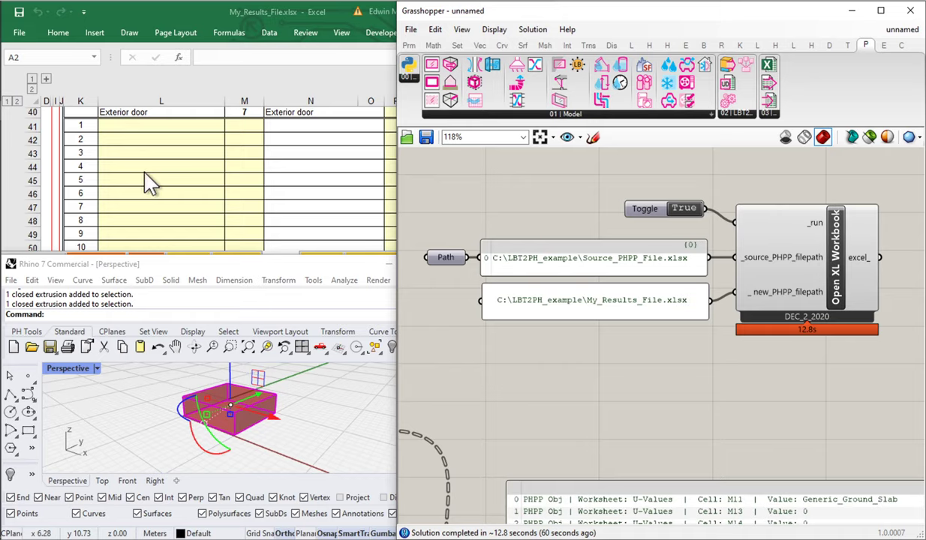
mouse_move(836, 281)
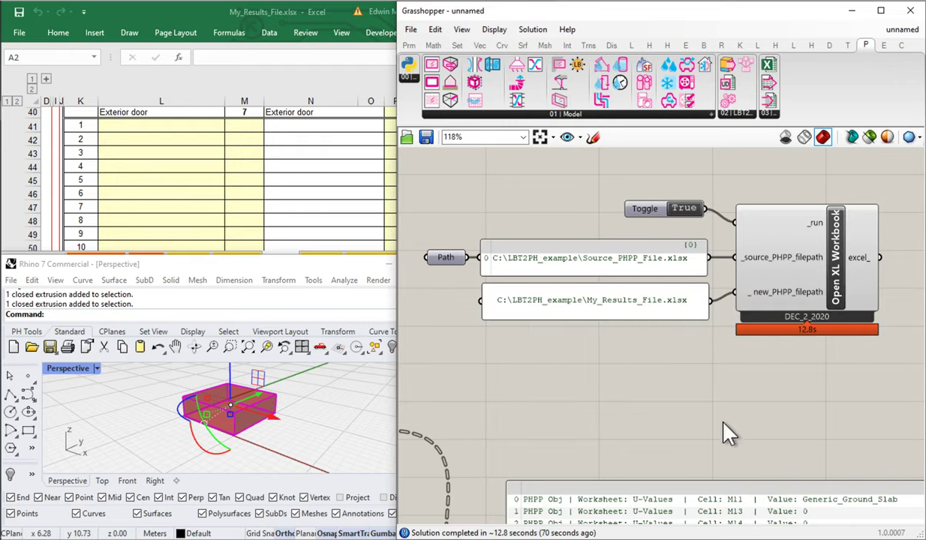
right_drag(720, 434, 711, 300)
drag(657, 420, 633, 344)
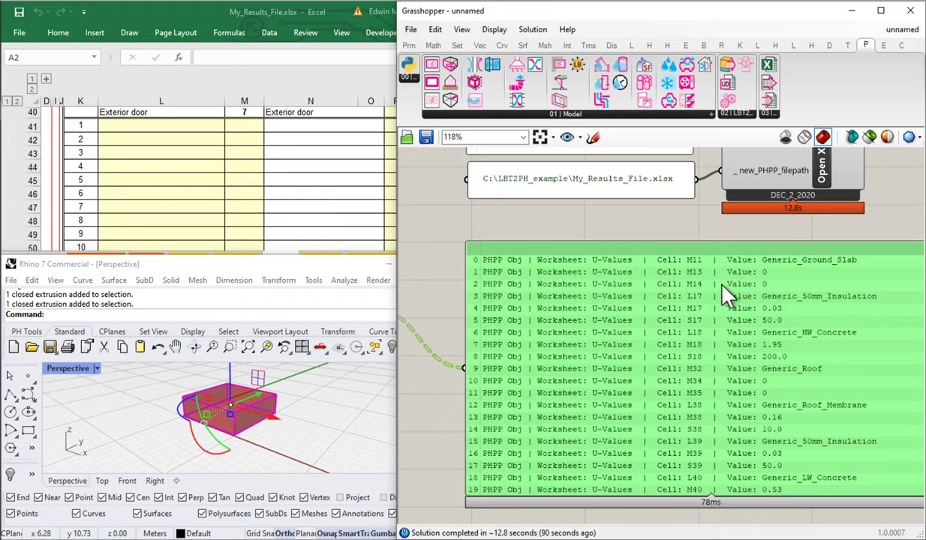
drag(724, 294, 709, 483)
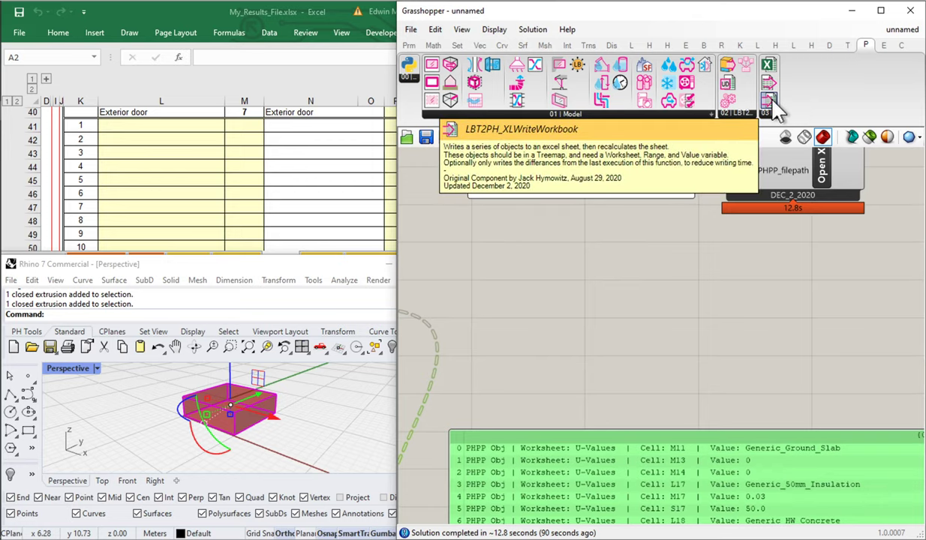
- Add the LBT2PH_XLWriteWorkbook component between Open XL Workbook and the PHPP objects panel
drag(773, 111, 760, 318)
scroll(743, 307, down, 2)
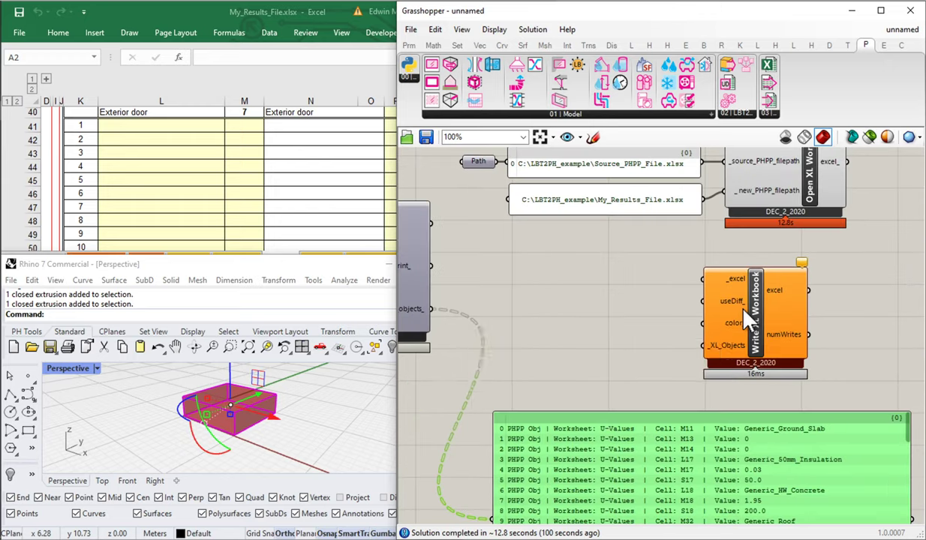
drag(741, 309, 777, 315)
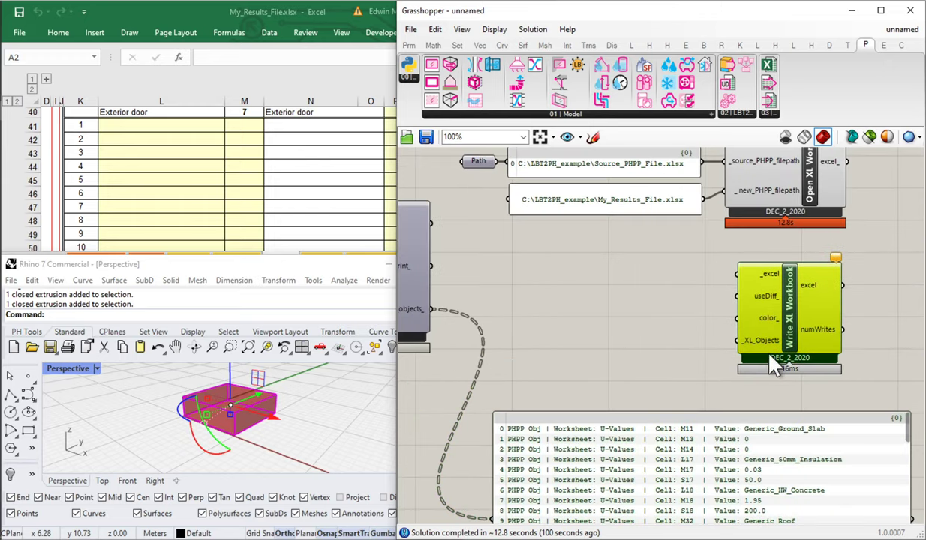
- Connect the excel_objects_ output of LBT-->PHPP to Write XL Workbook's _XL_Objects input
right_drag(500, 312, 553, 316)
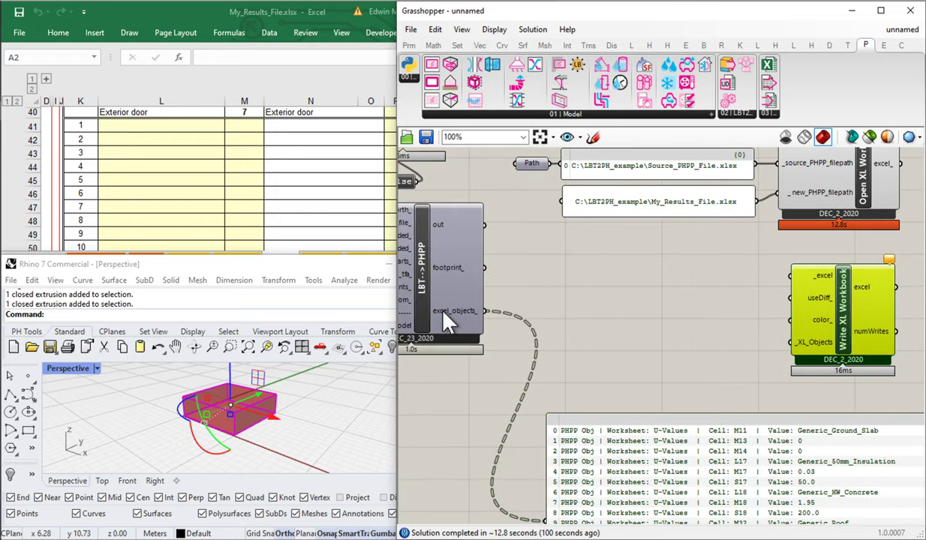
mouse_move(445, 317)
mouse_move(813, 349)
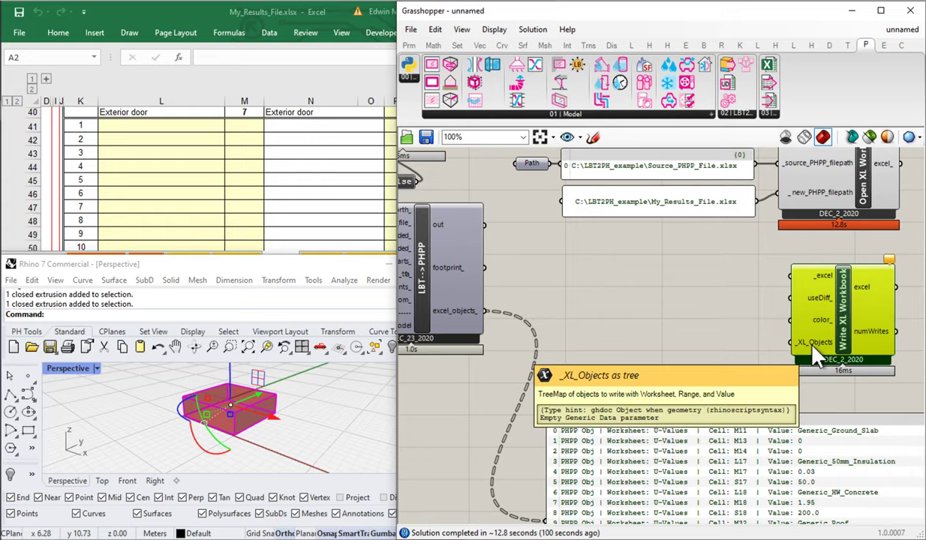
drag(488, 321, 790, 346)
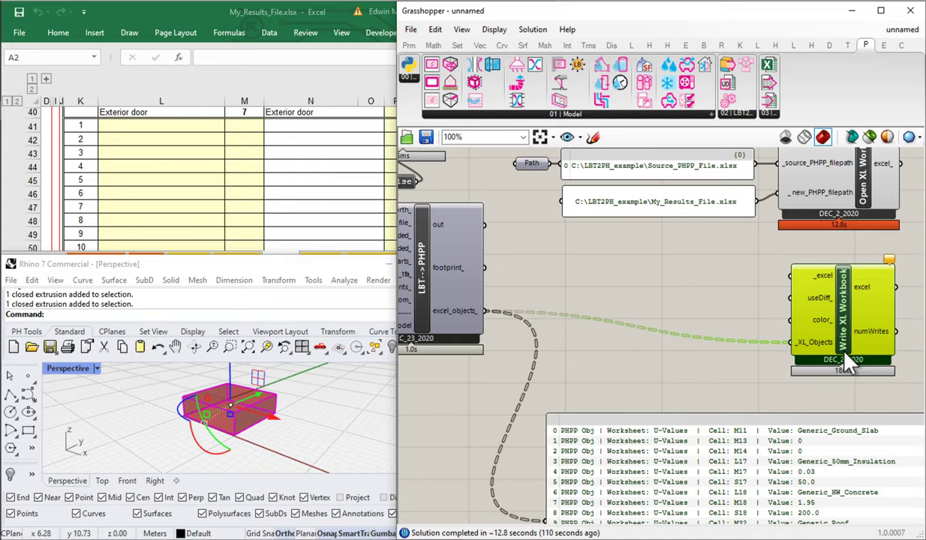
- Connect Open XL Workbook's excel_ output to Write XL Workbook's _excel input and bring the results workbook to the front
right_drag(809, 339, 661, 363)
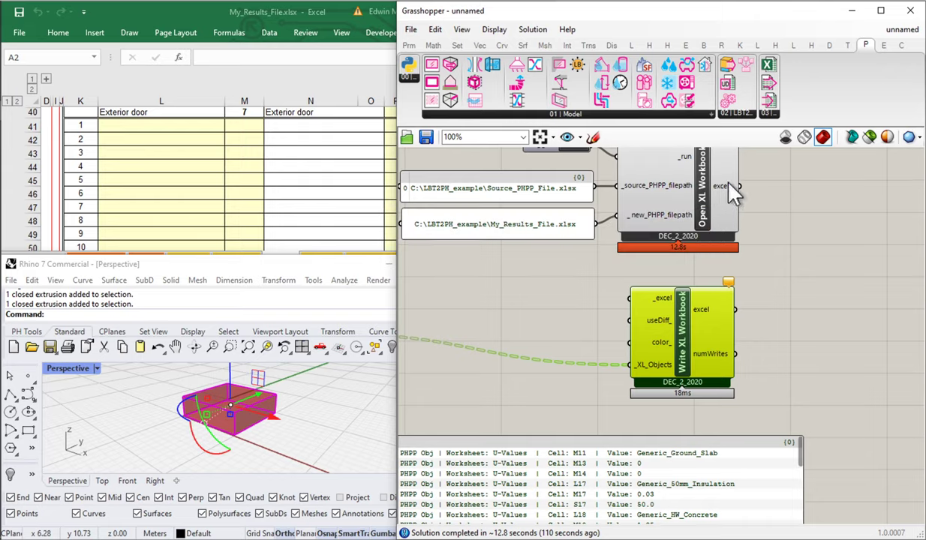
mouse_move(724, 191)
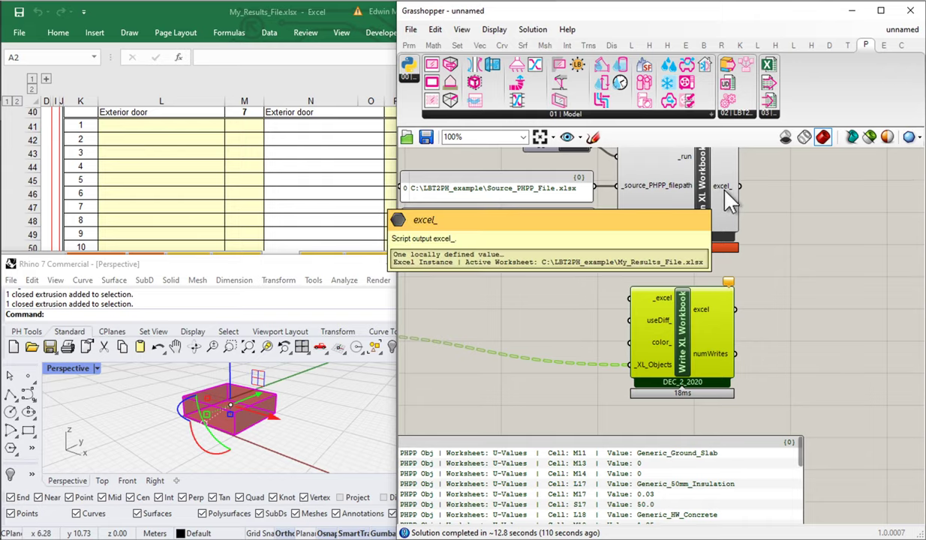
drag(740, 187, 637, 298)
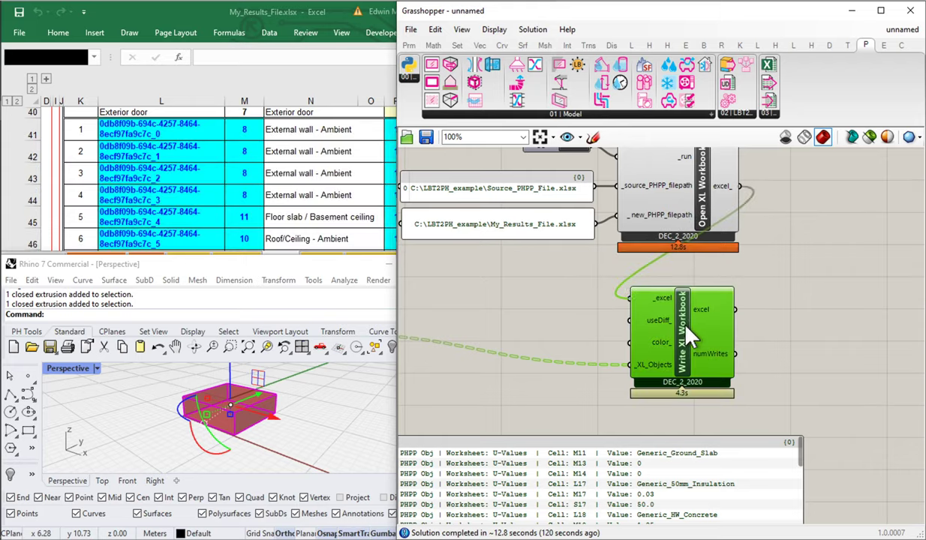
click(268, 194)
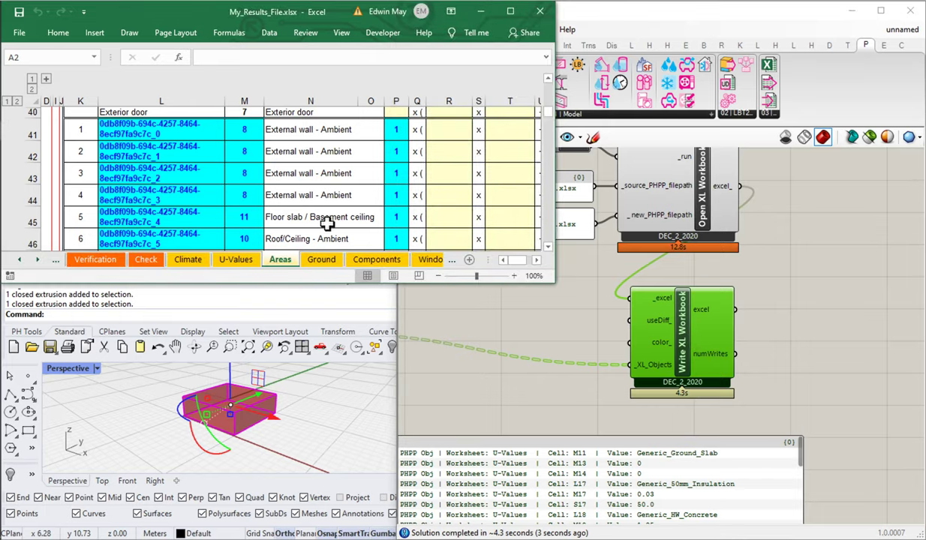
- Widen the results workbook window and review the surface names, groups, areas and assemblies written to the Areas worksheet
scroll(327, 224, up, 4)
scroll(327, 221, down, 4)
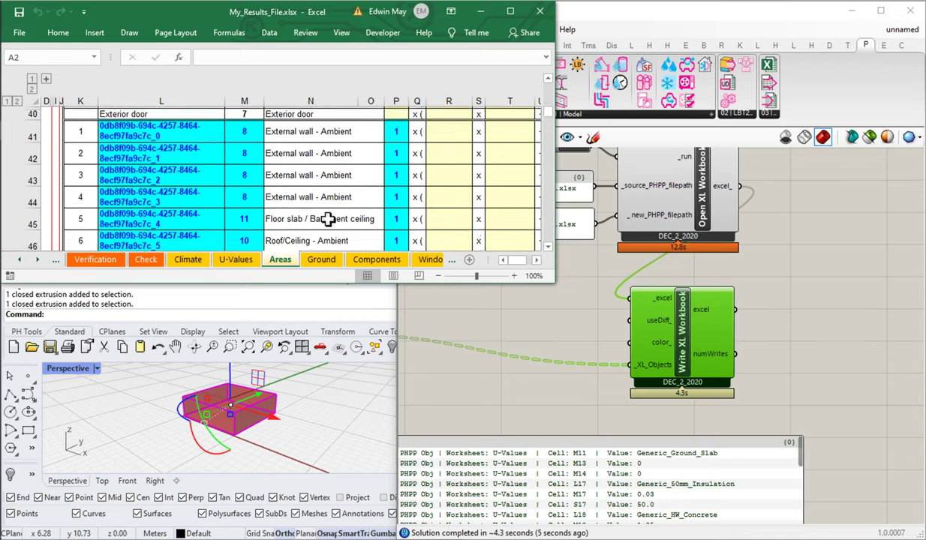
scroll(328, 219, down, 1)
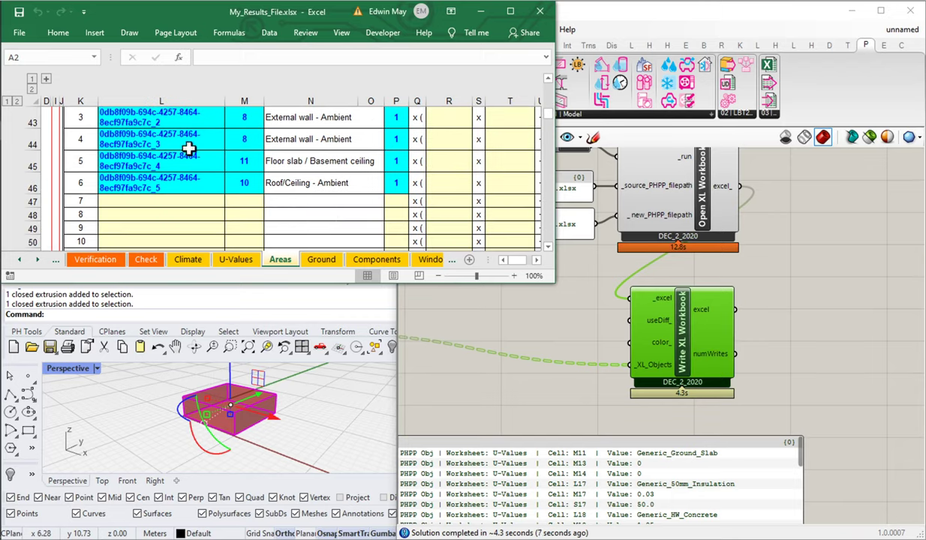
click(187, 143)
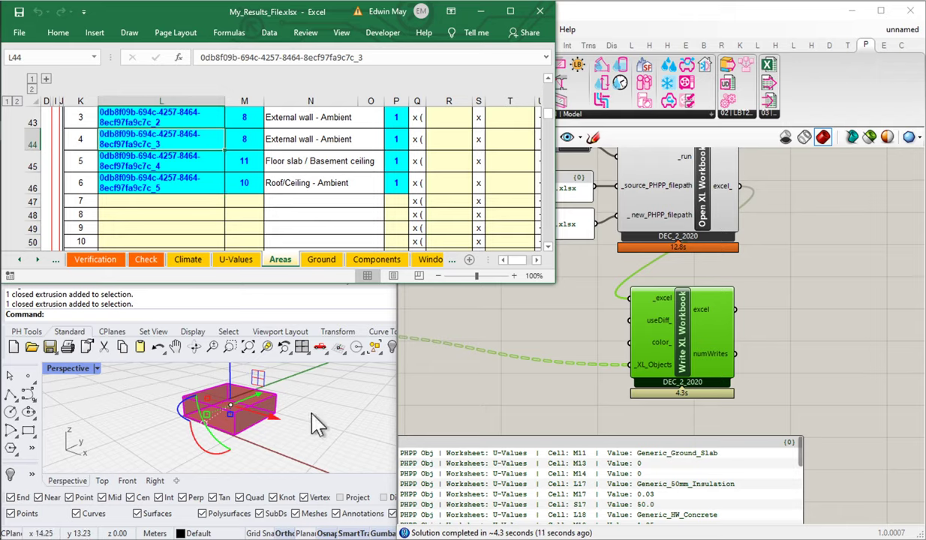
drag(554, 227, 775, 227)
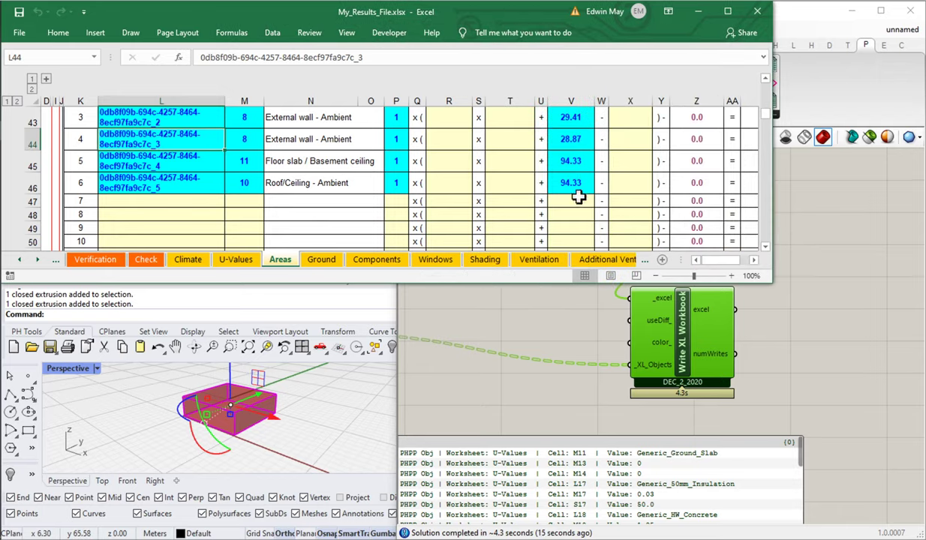
scroll(578, 196, up, 3)
drag(743, 264, 743, 265)
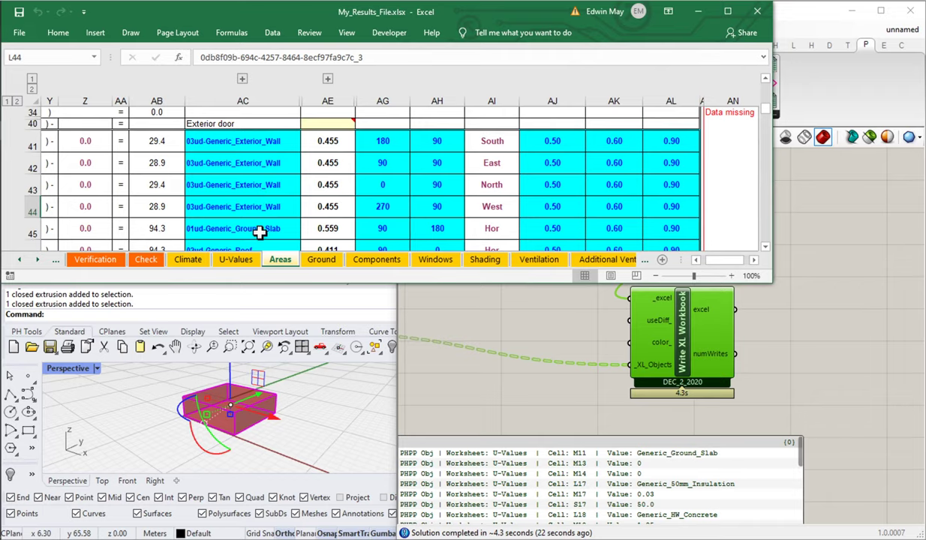
- Review the assemblies and material layers on the U-Values worksheet, enlarging the window and widening column L to fit the material names
click(234, 261)
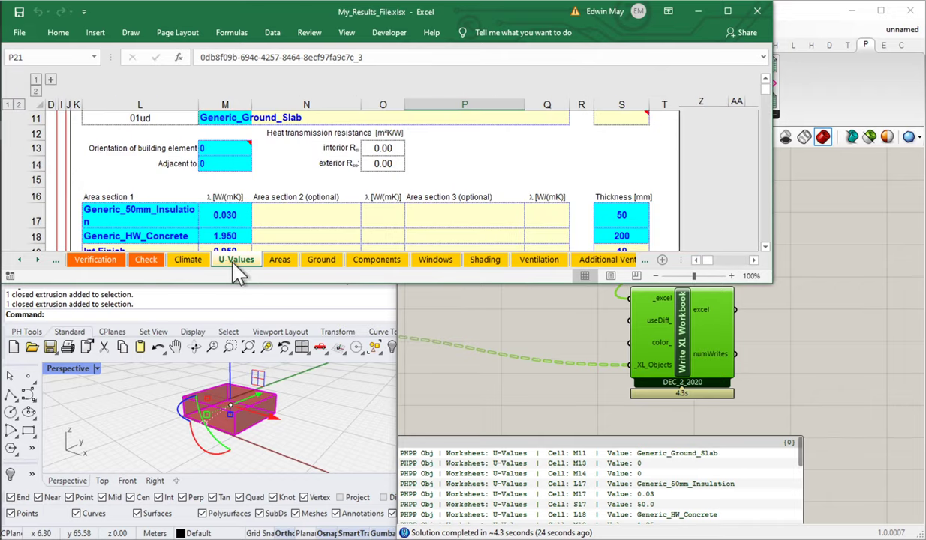
drag(322, 282, 322, 346)
scroll(186, 259, up, 2)
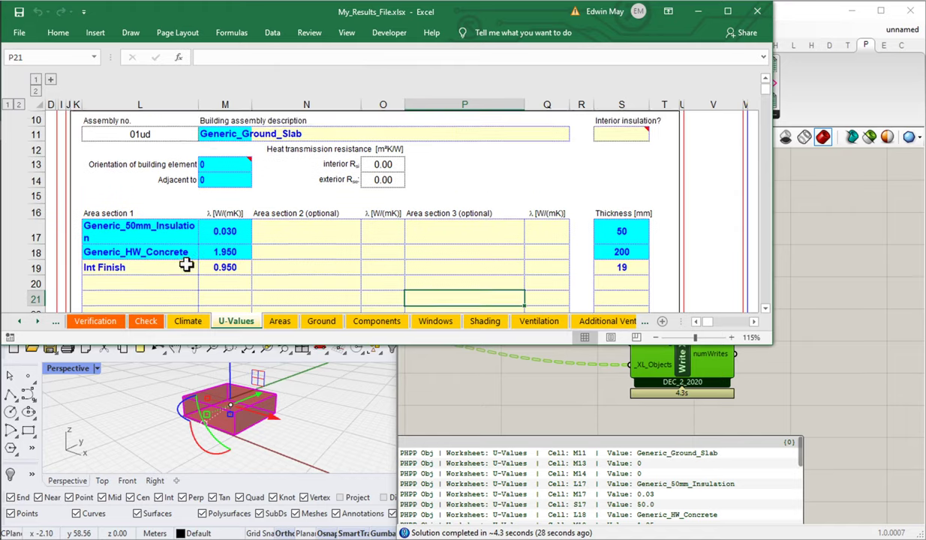
scroll(186, 236, up, 2)
scroll(186, 235, down, 7)
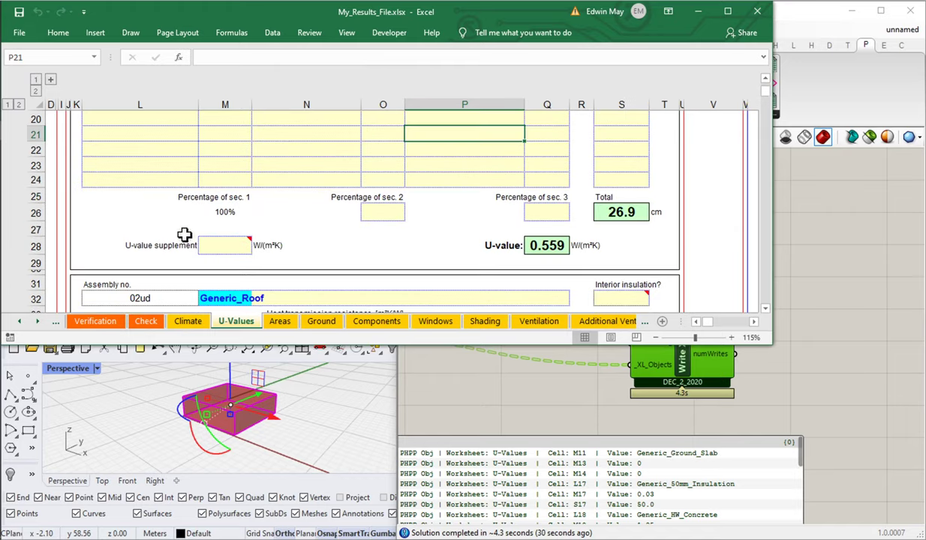
scroll(140, 227, down, 1)
scroll(128, 213, down, 1)
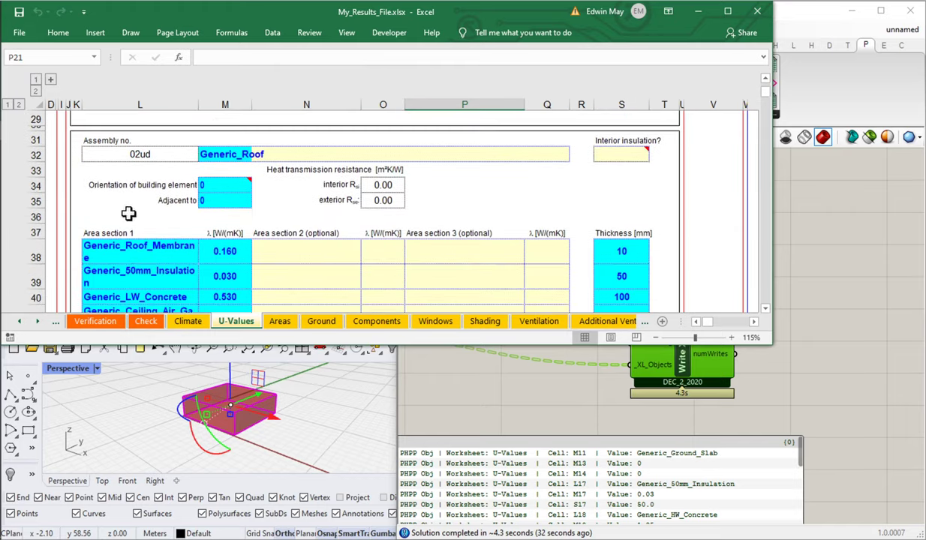
scroll(230, 210, down, 2)
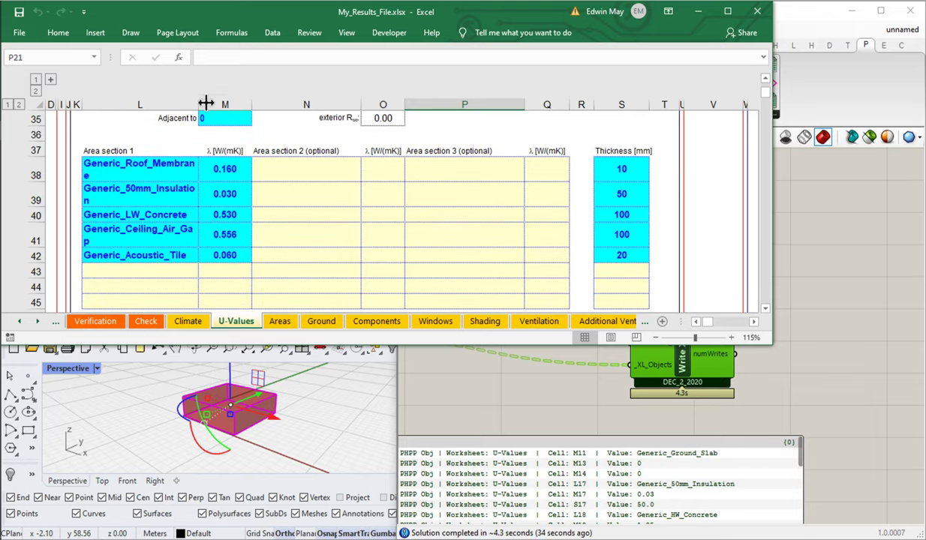
drag(205, 103, 216, 112)
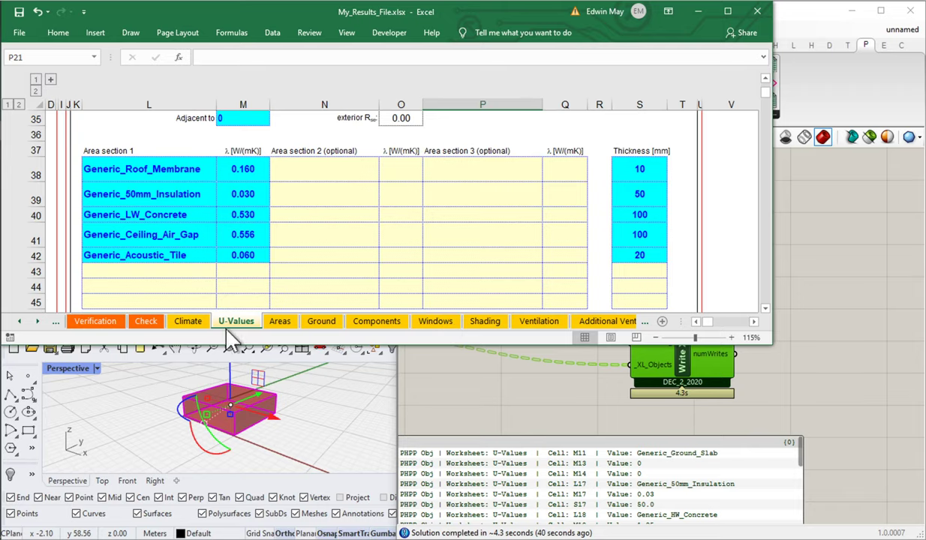
- Return to the Areas worksheet and select the areas of the six exported surfaces, V41 to V46
click(281, 323)
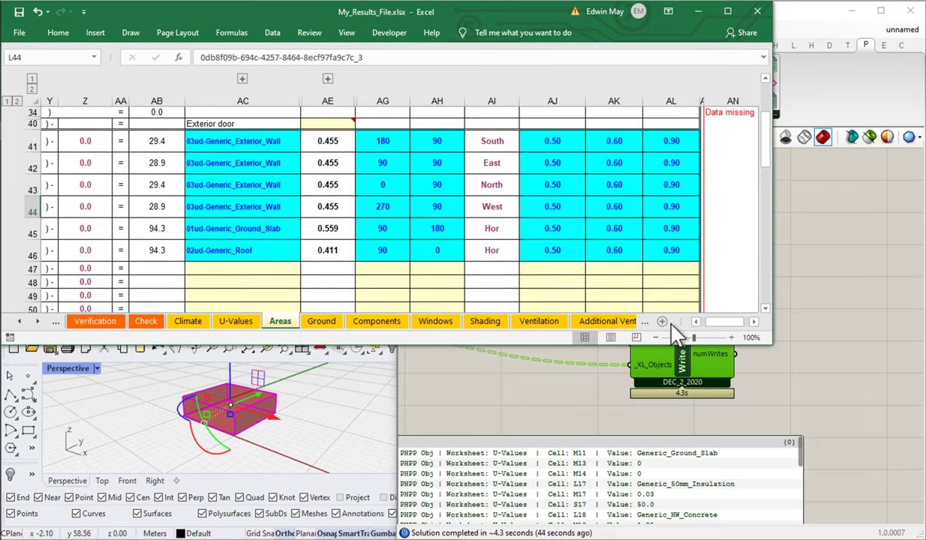
drag(718, 323, 712, 324)
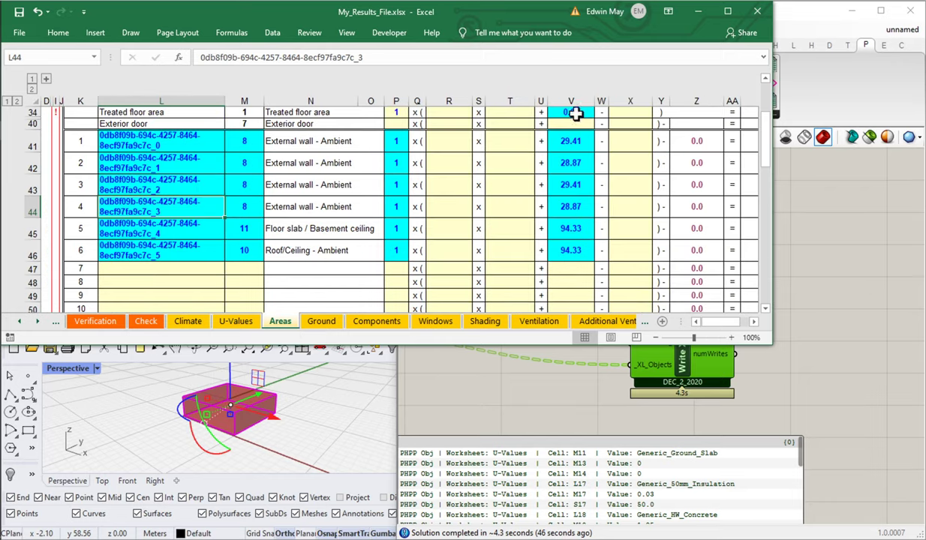
drag(581, 141, 561, 246)
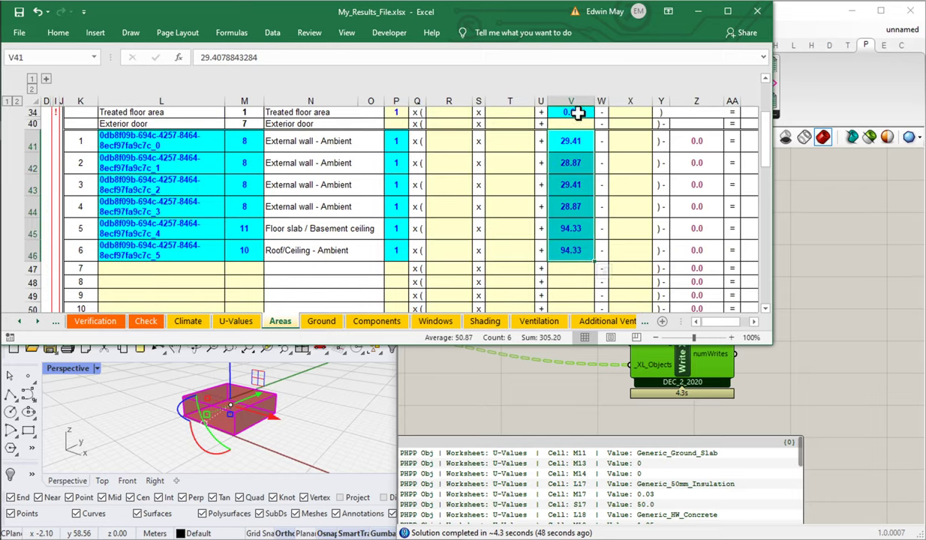
- Shrink the Grasshopper window so the Areas worksheet and the Rhino viewport can be seen together
click(298, 456)
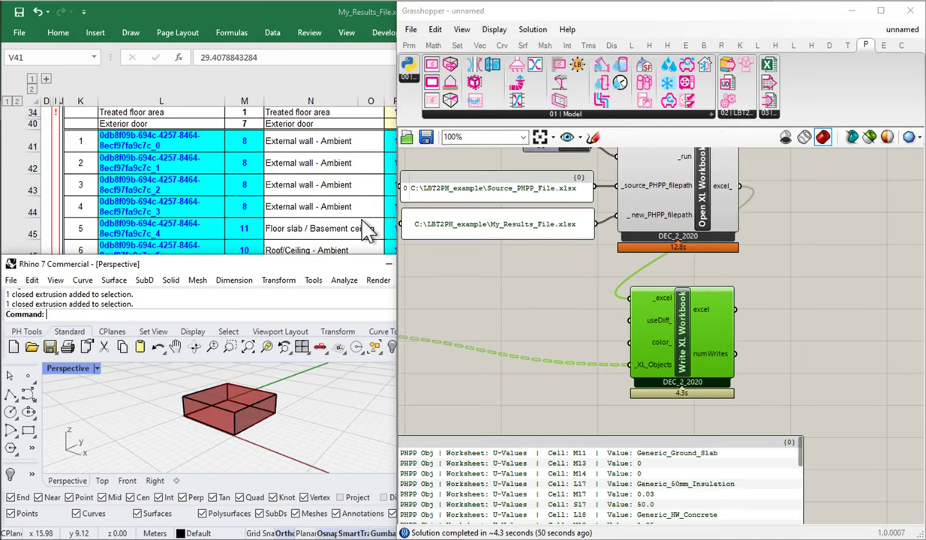
click(398, 6)
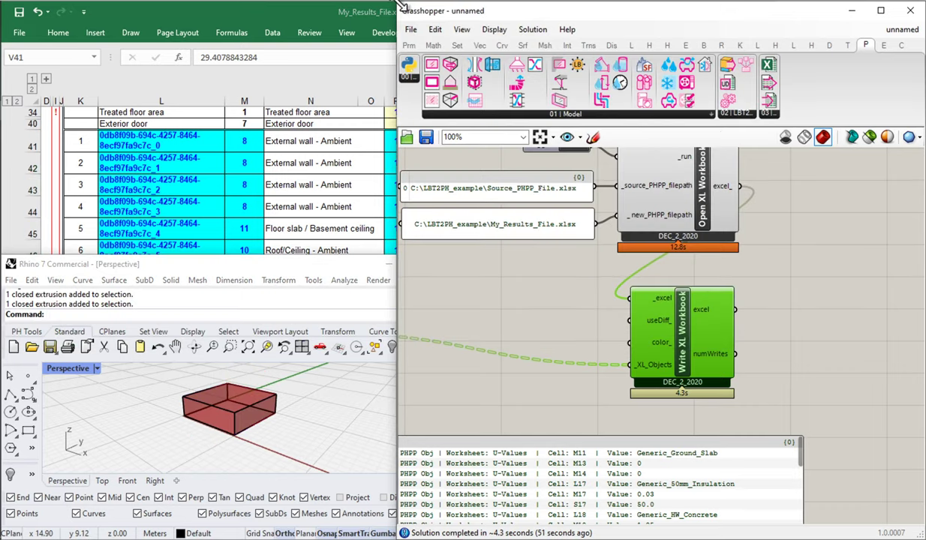
drag(400, 2, 420, 268)
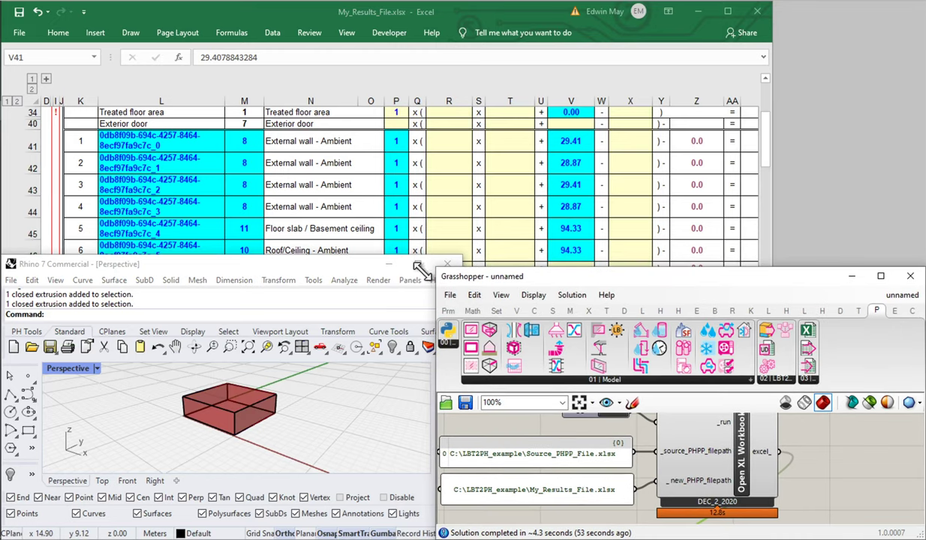
- Stretch the Rhino box along the Y axis to a floor area of about 203 m²
click(262, 429)
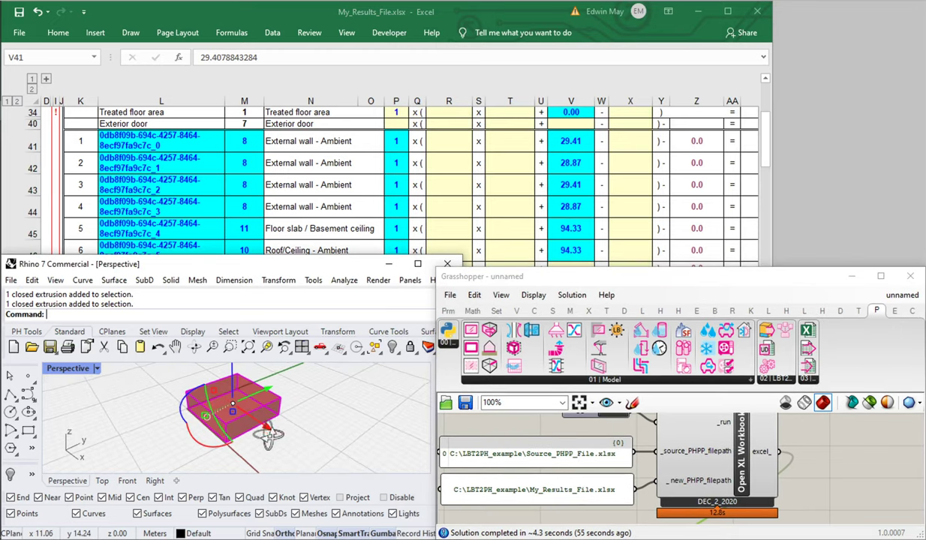
scroll(187, 427, up, 3)
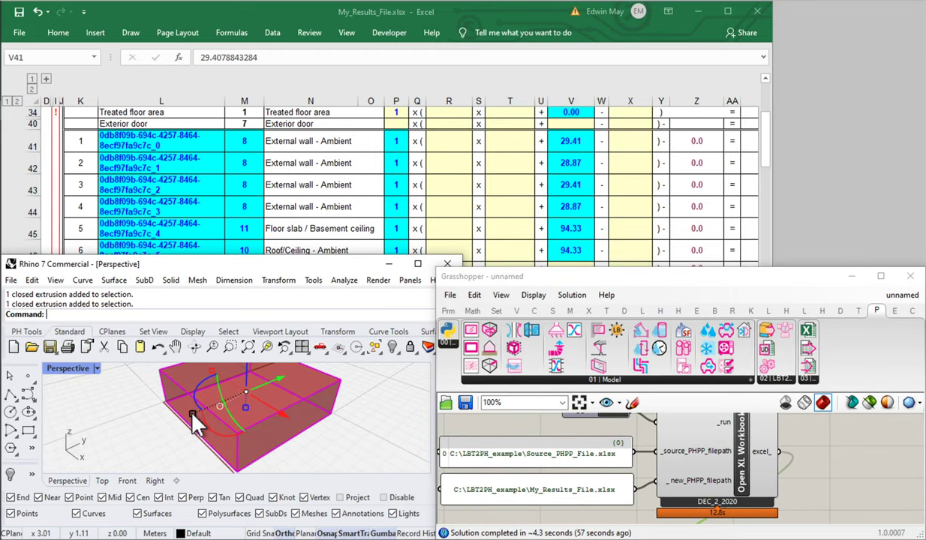
drag(193, 417, 110, 448)
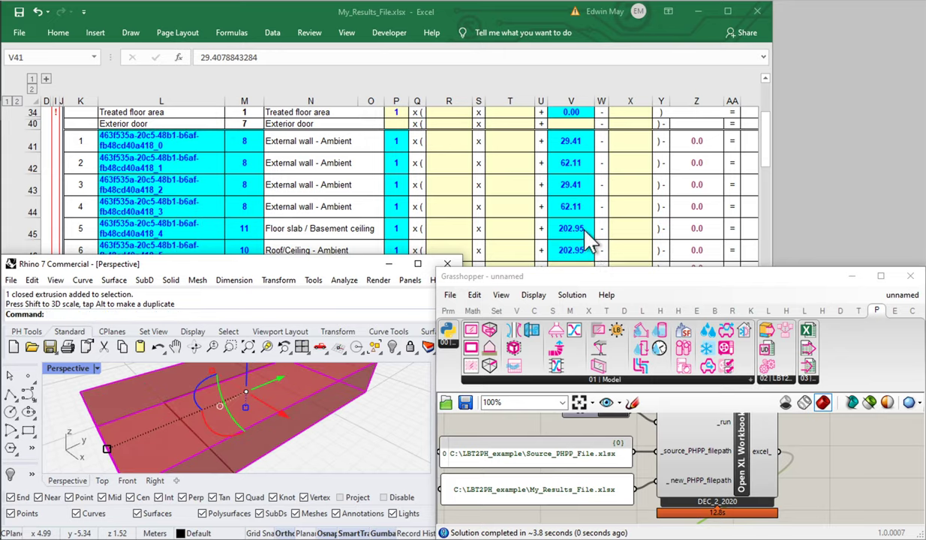
- Check the floor slab area written to cell V45 of the Areas worksheet without editing it
click(571, 229)
double_click(571, 229)
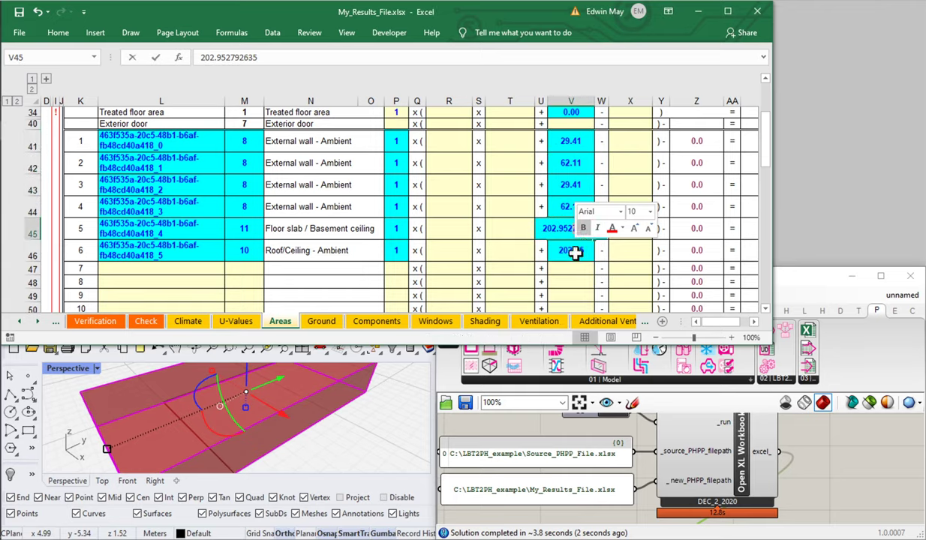
key(Escape)
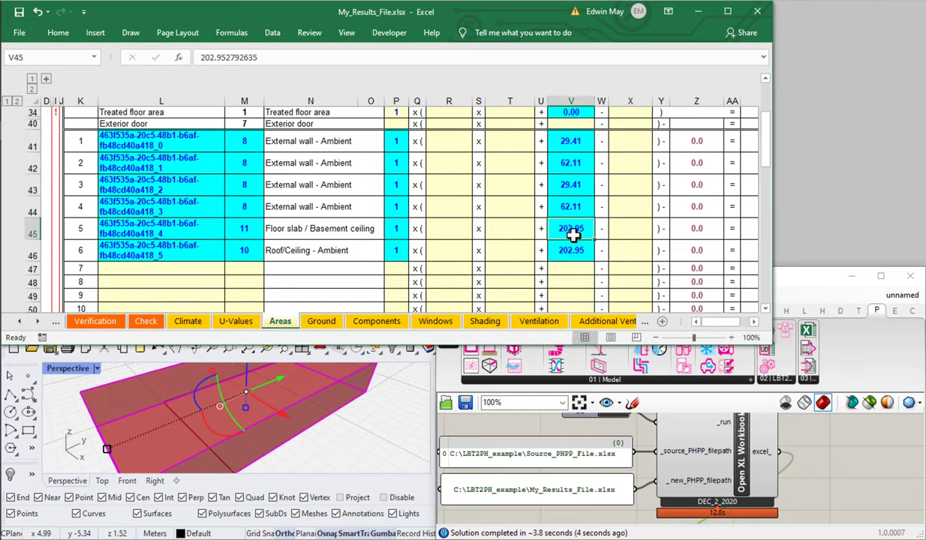
- Shorten the Rhino box along the Y axis to a floor area of about 105 m² and check cell V45 in the workbook
click(314, 413)
mouse_move(279, 413)
right_down()
mouse_move(270, 420)
mouse_move(282, 433)
mouse_move(281, 407)
mouse_move(285, 421)
right_up()
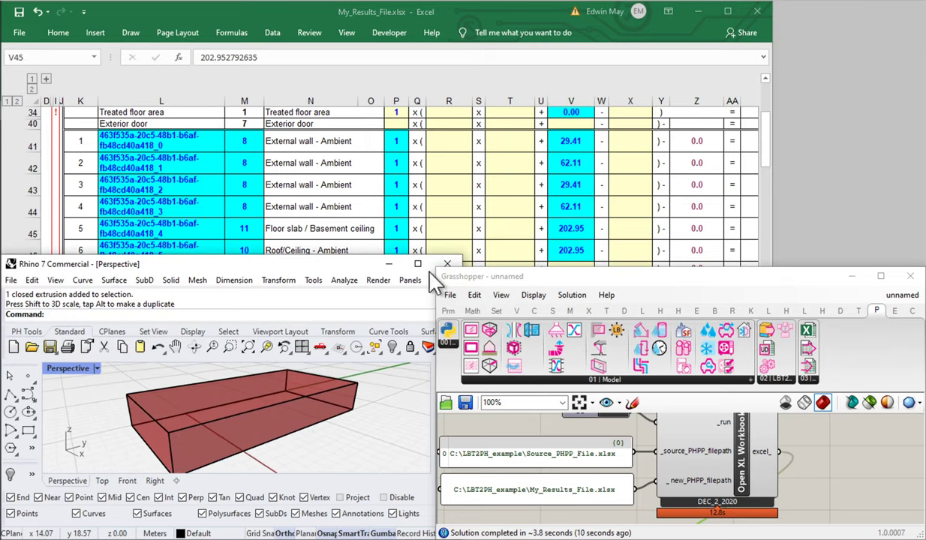
drag(434, 267, 459, 246)
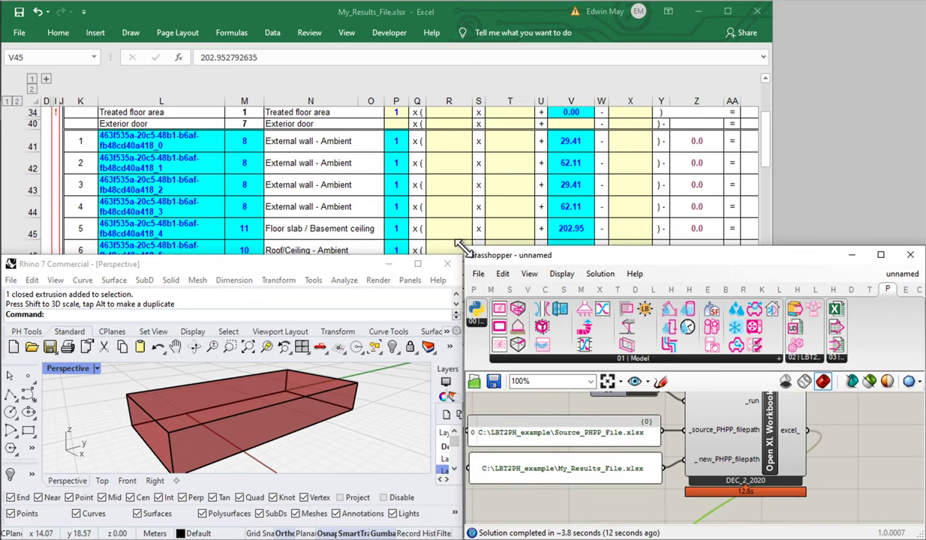
click(246, 409)
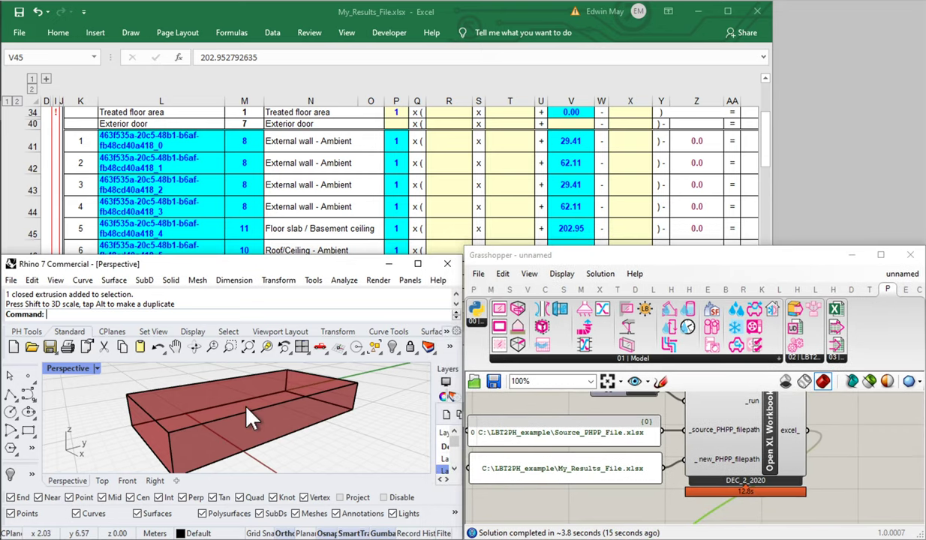
click(252, 412)
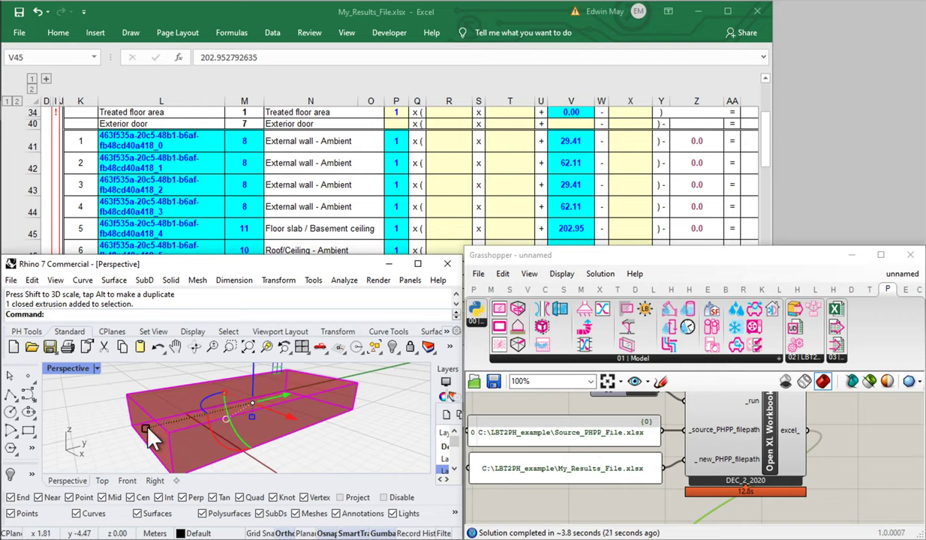
drag(151, 434, 204, 414)
click(571, 229)
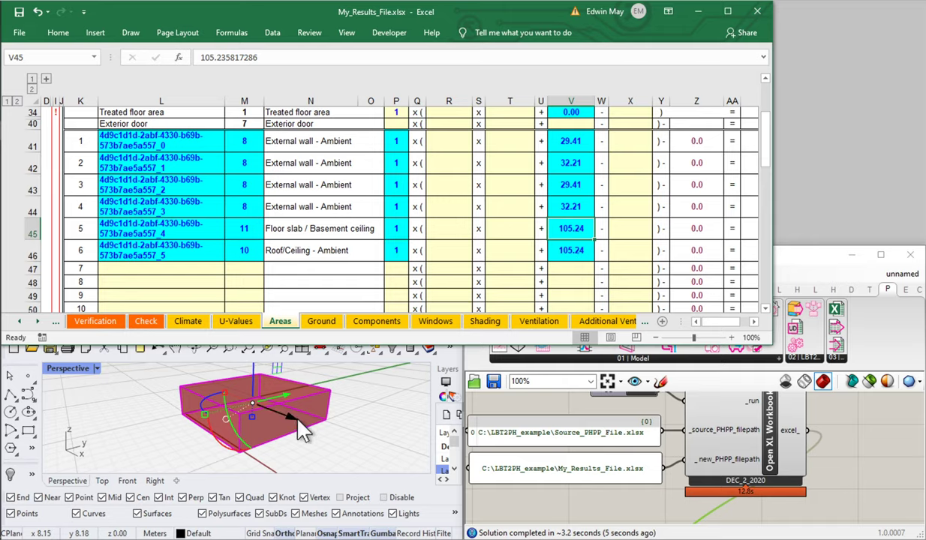
click(375, 444)
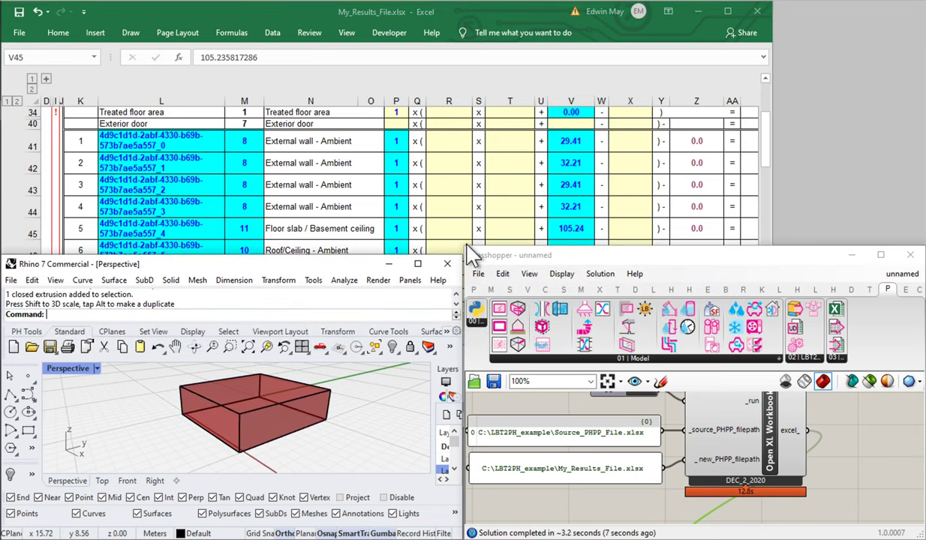
- Enlarge the Grasshopper window and delete the panel listing the PHPP objects
drag(466, 250, 471, 199)
drag(461, 158, 447, 56)
scroll(674, 392, down, 3)
click(707, 430)
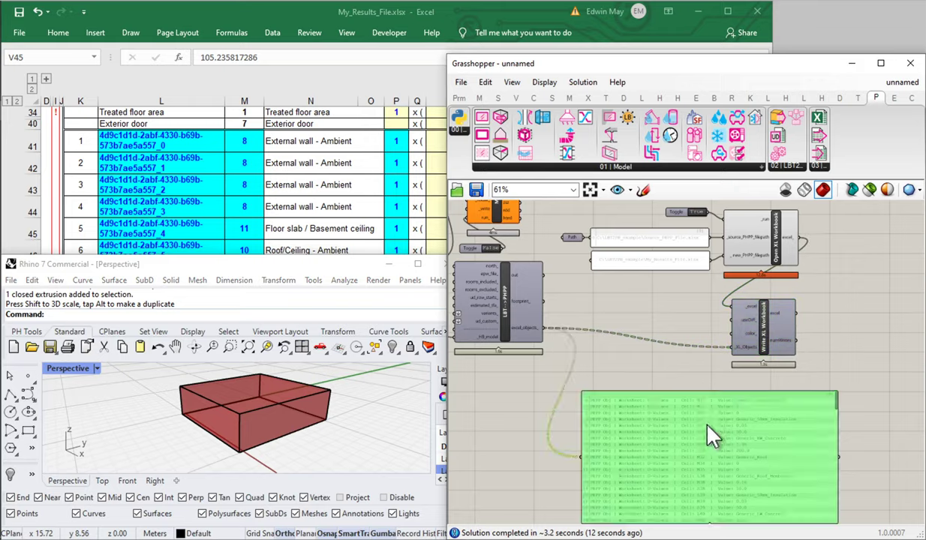
key(Delete)
- Enlarge the Grasshopper window to nearly the full screen and frame the whole workflow on the canvas
scroll(540, 358, down, 2)
right_drag(540, 358, 677, 384)
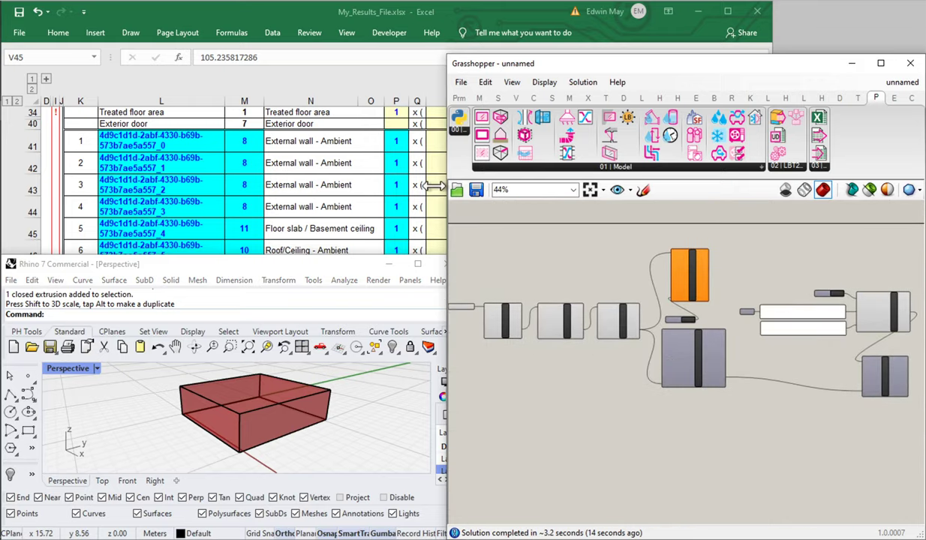
drag(445, 57, 54, 4)
scroll(255, 273, up, 3)
right_drag(274, 269, 462, 274)
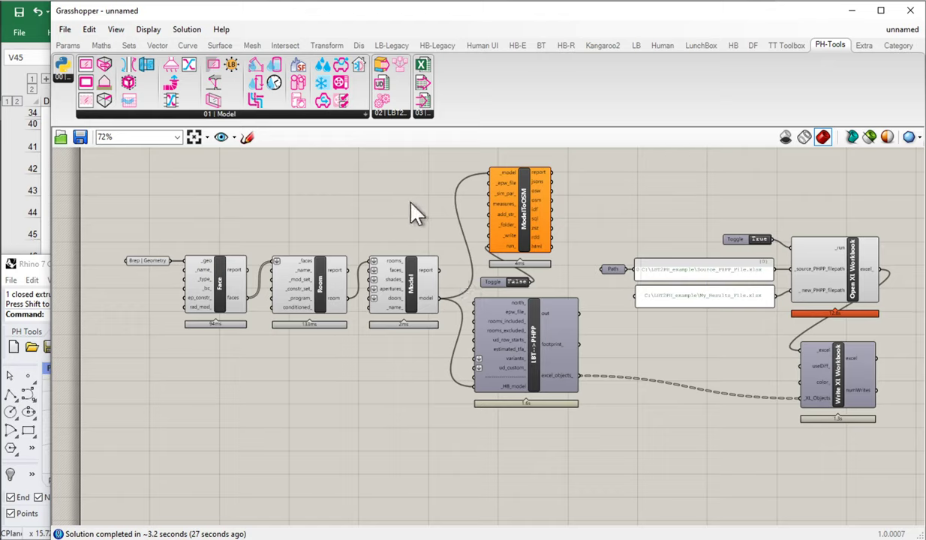
- Shift the Brep, Face, Room and Model components slightly left and group them together
drag(397, 194, 110, 336)
drag(403, 289, 393, 282)
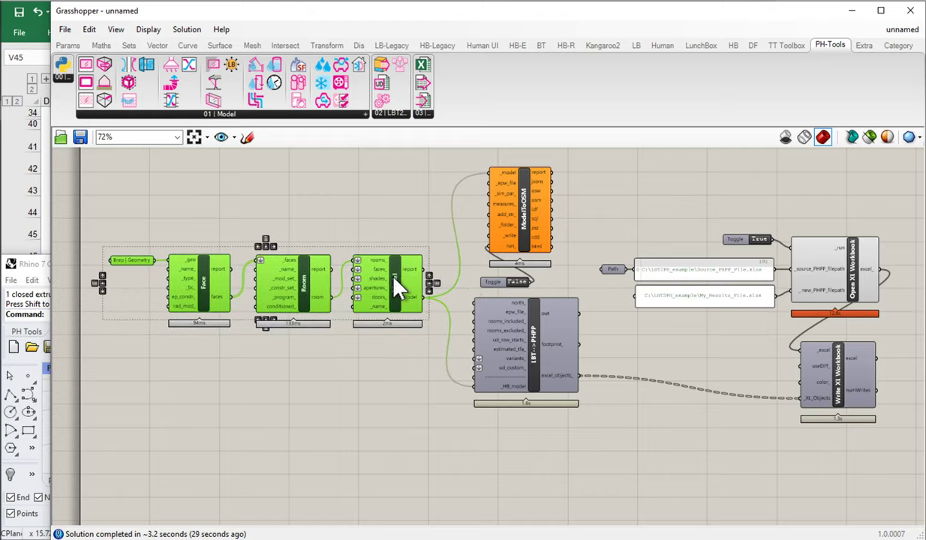
key(ctrl+g)
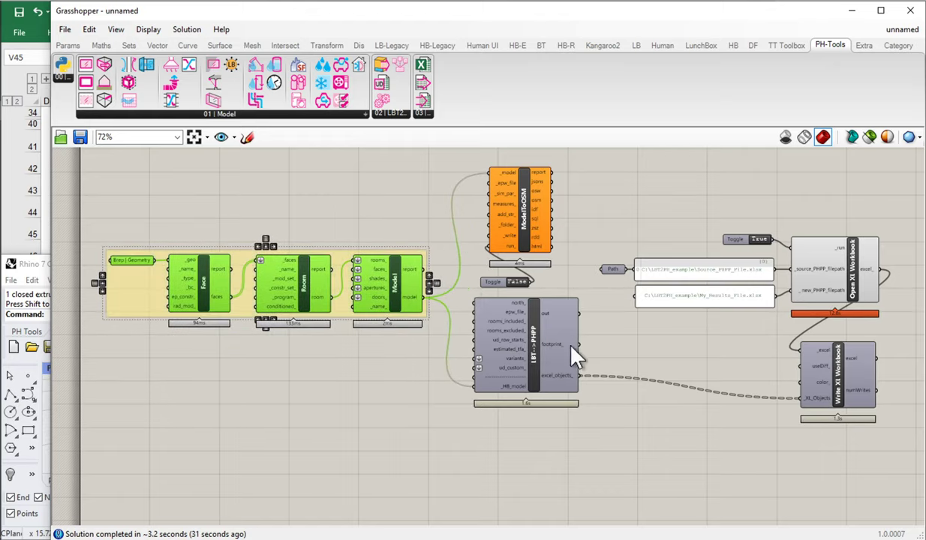
- Move the LBT-->PHPP component slightly downward, away from the ModelToOSM component and its toggle
click(545, 360)
drag(526, 357, 535, 378)
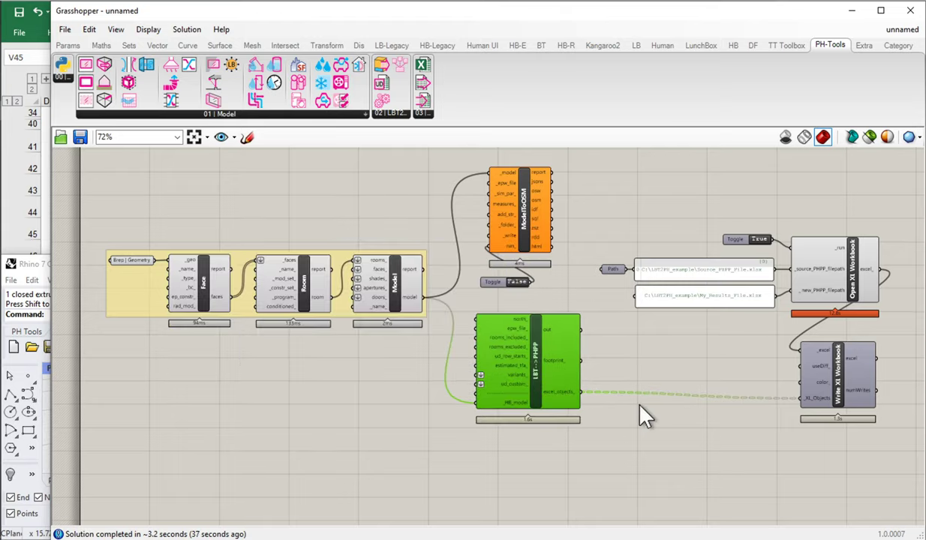
right_drag(863, 375, 756, 372)
scroll(756, 372, up, 2)
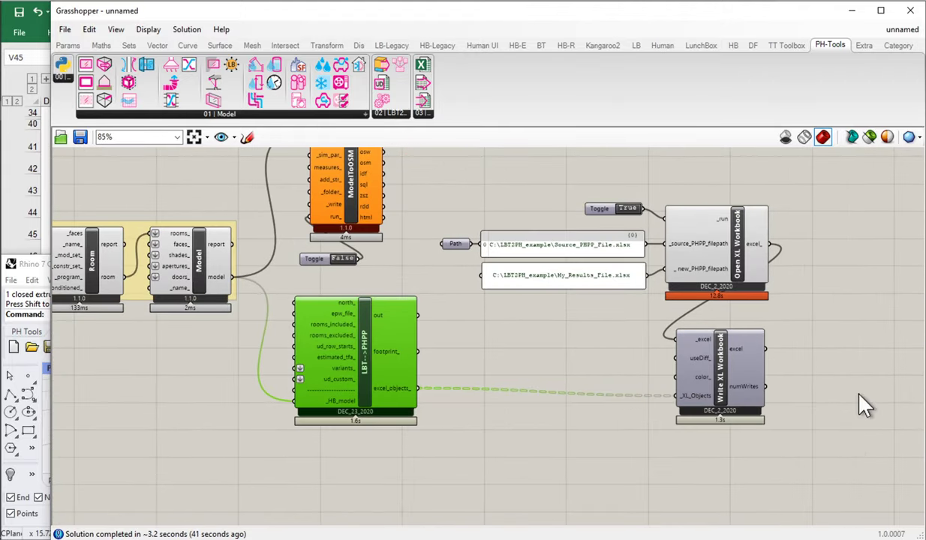
- Switch to My_Results_File.xlsx in Excel and enlarge its window to show more of the Areas worksheet
scroll(862, 405, down, 2)
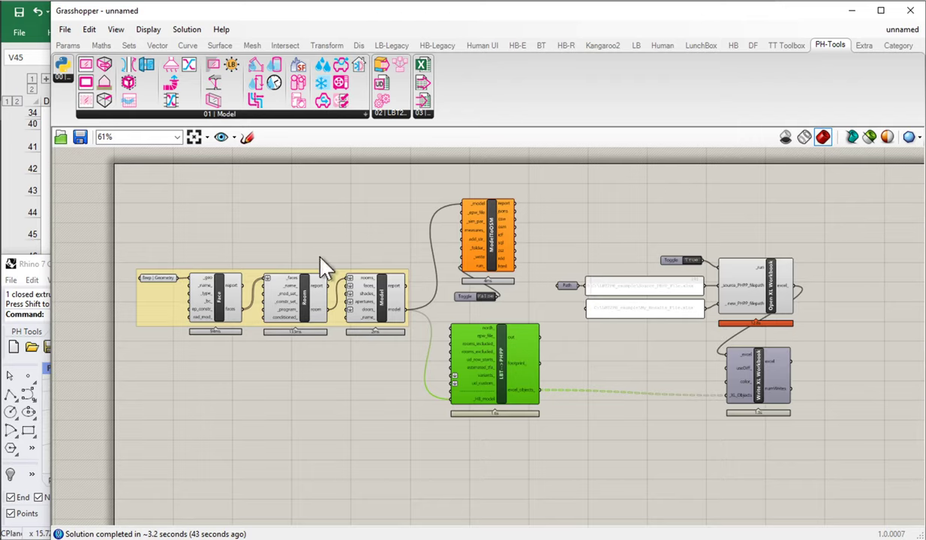
mouse_move(9, 142)
click(41, 130)
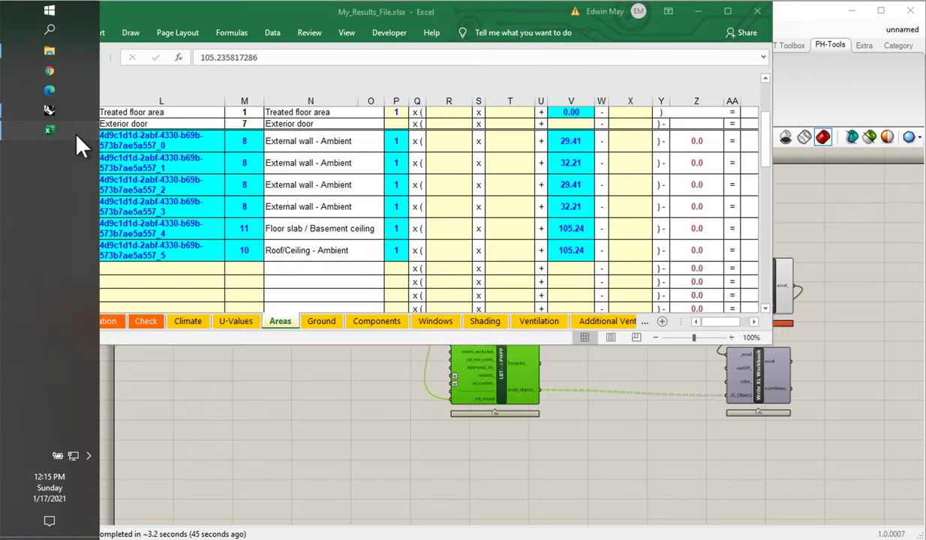
click(389, 208)
drag(766, 340, 872, 467)
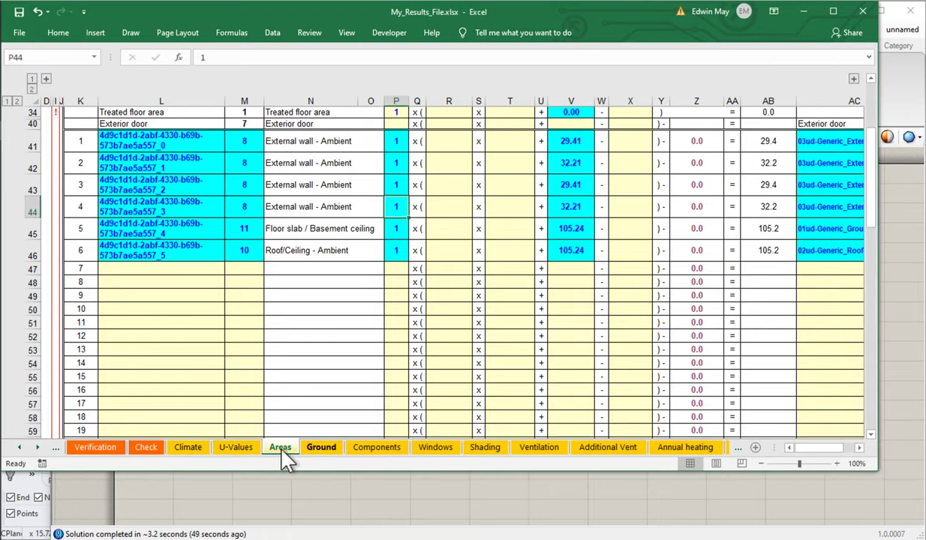
- Examine the Check worksheet's input error overview and the Verification worksheet's dwelling units, mechanical cooling and building characteristics fields
click(139, 450)
scroll(77, 211, down, 1)
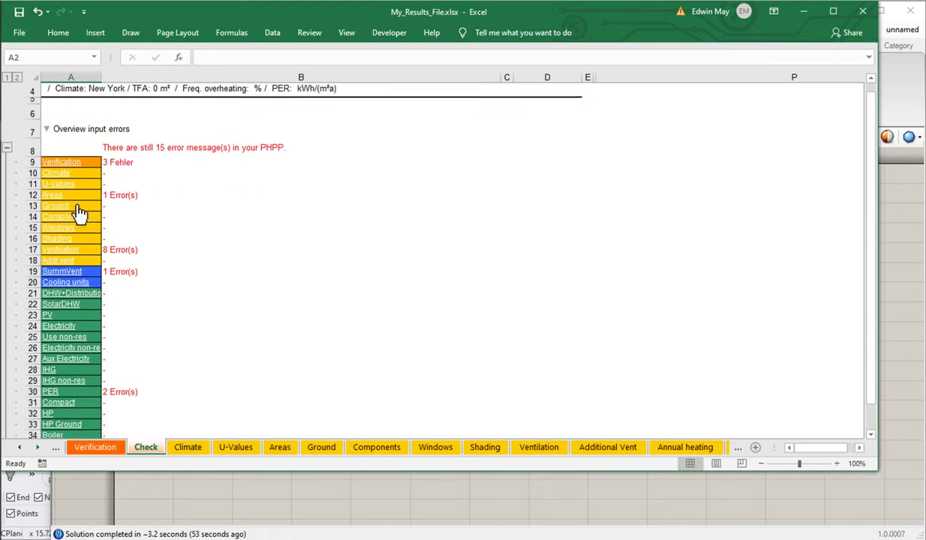
click(96, 448)
scroll(333, 283, up, 2)
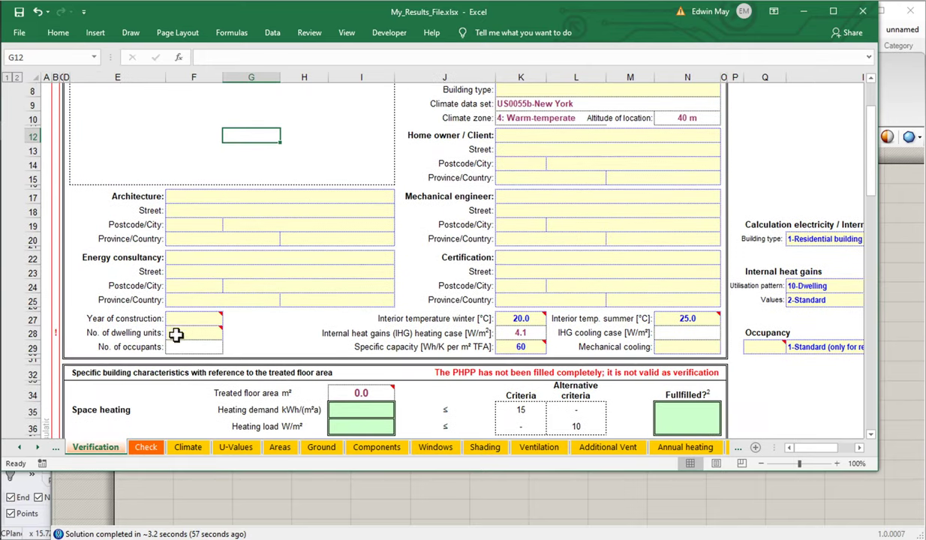
click(180, 332)
click(660, 346)
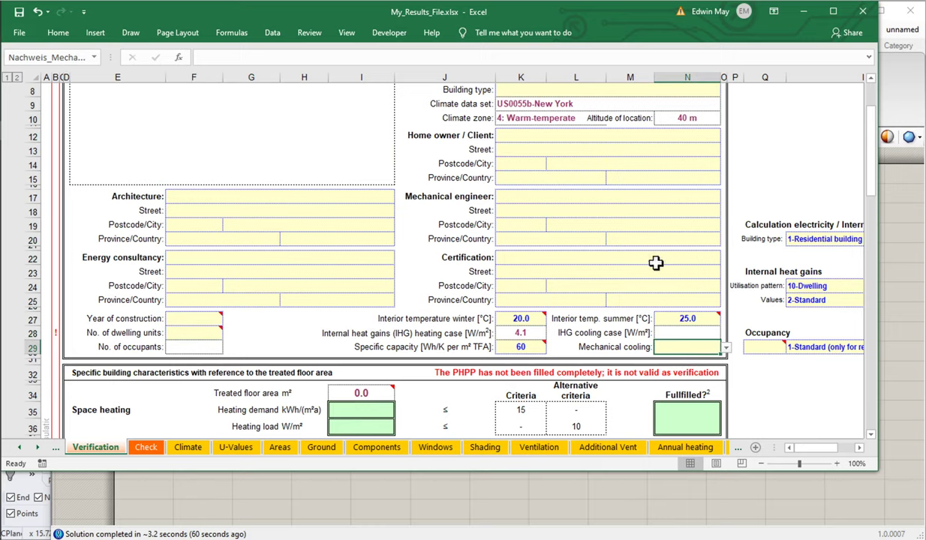
scroll(600, 132, up, 2)
scroll(390, 285, down, 6)
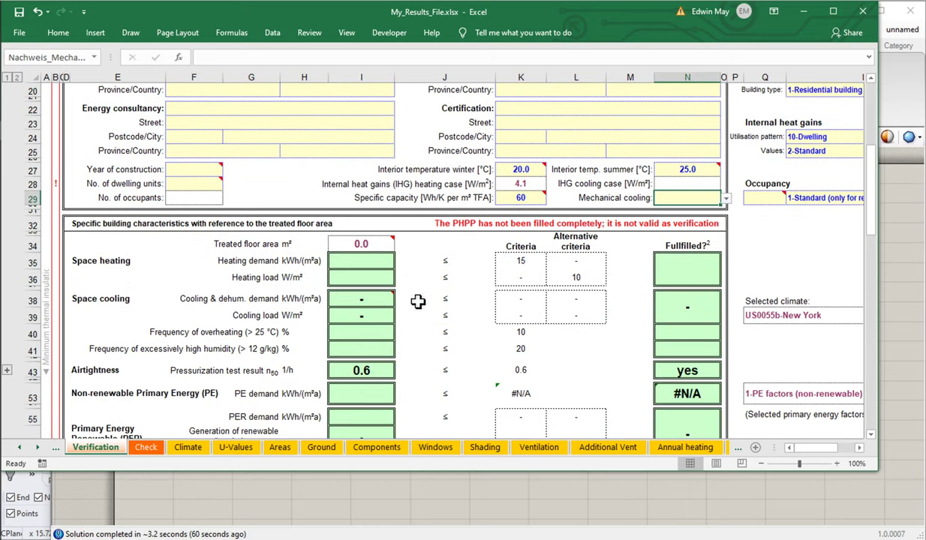
- Shrink the Excel window and return to Grasshopper to look over the workflow and the PH-Tools Model components
drag(877, 470, 844, 454)
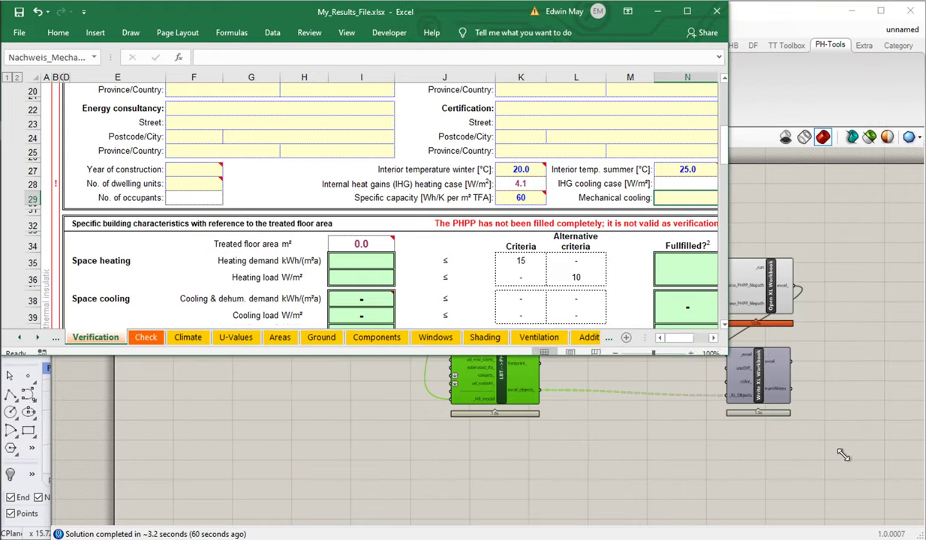
click(692, 484)
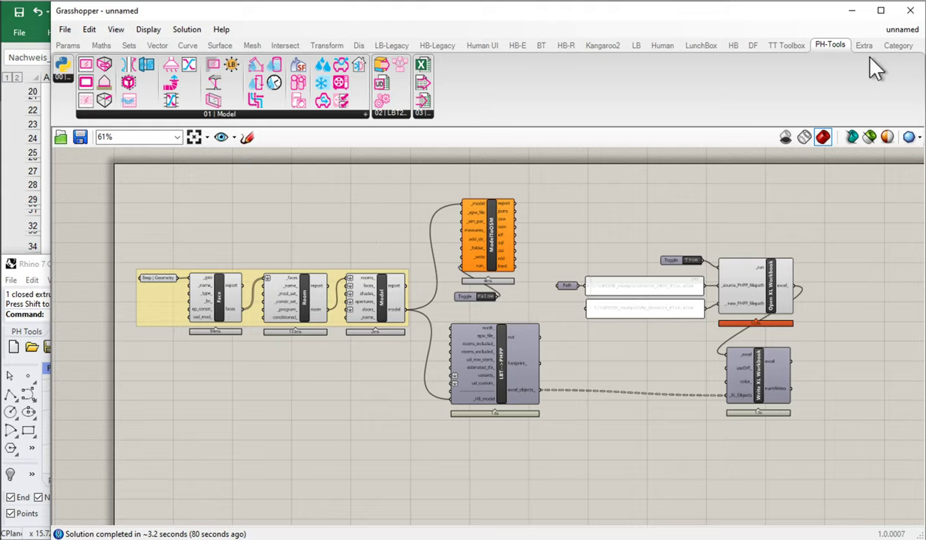
click(828, 45)
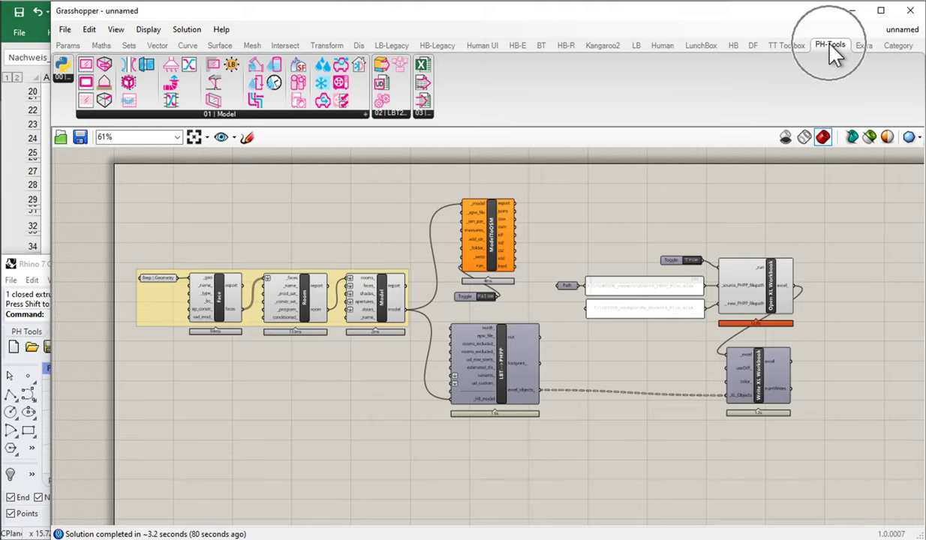
click(200, 115)
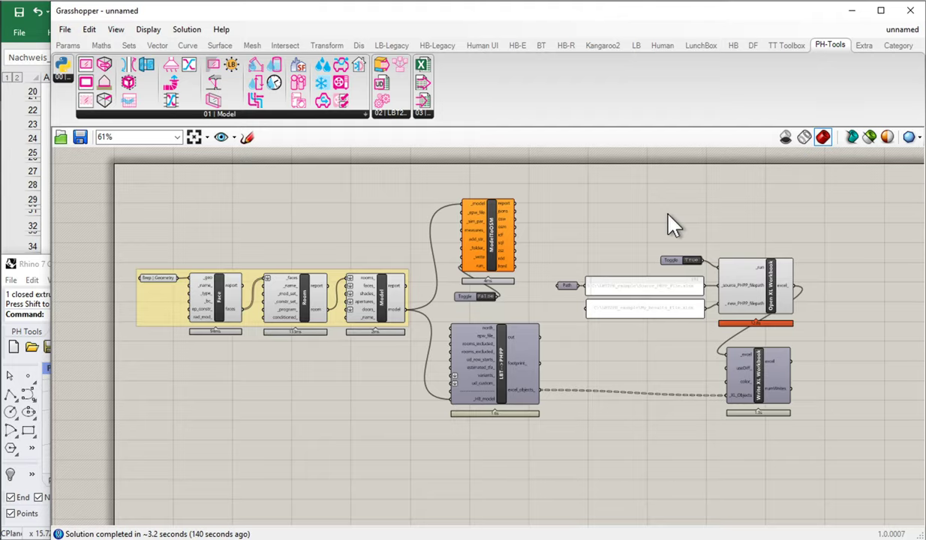
- Return to My_Results_File.xlsx in Excel, review the Areas worksheet in an enlarged window, and close the workbook
click(11, 26)
click(11, 27)
click(525, 152)
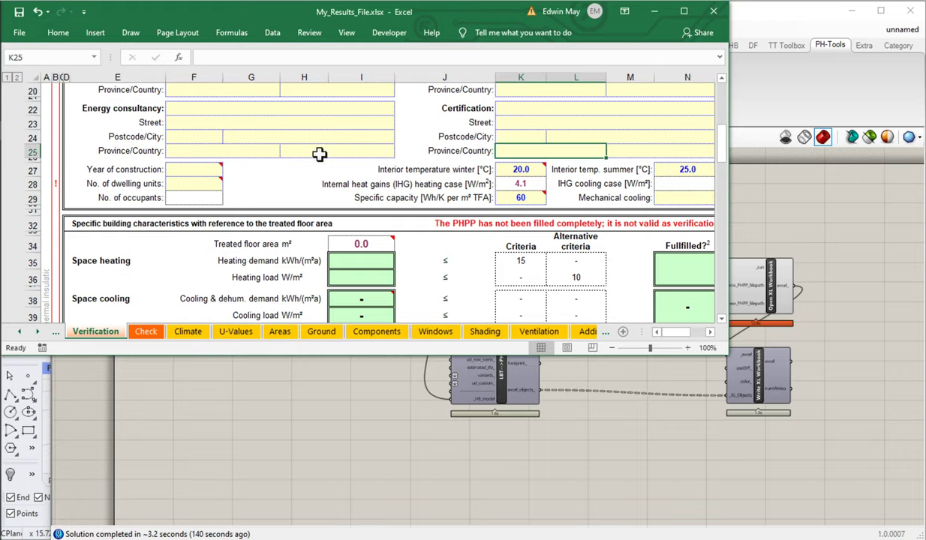
drag(727, 354, 794, 478)
click(278, 456)
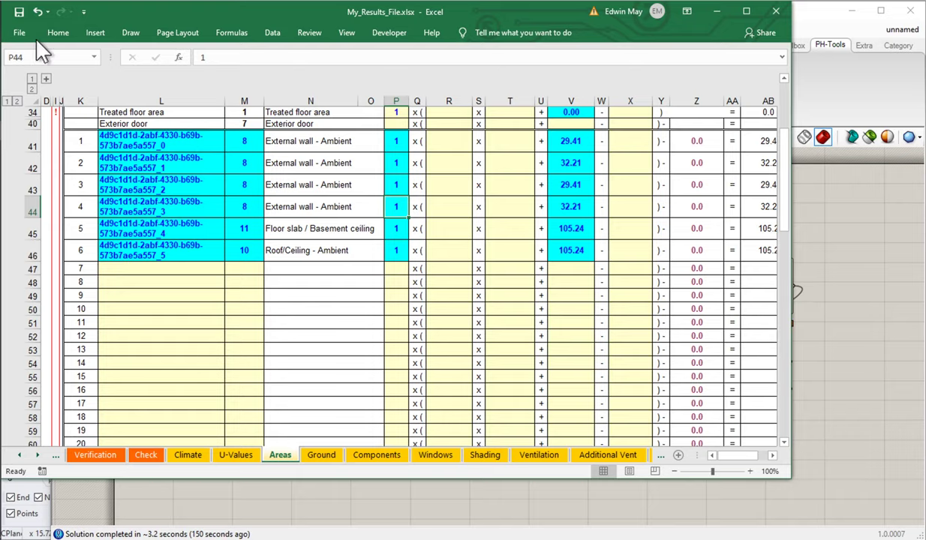
click(21, 34)
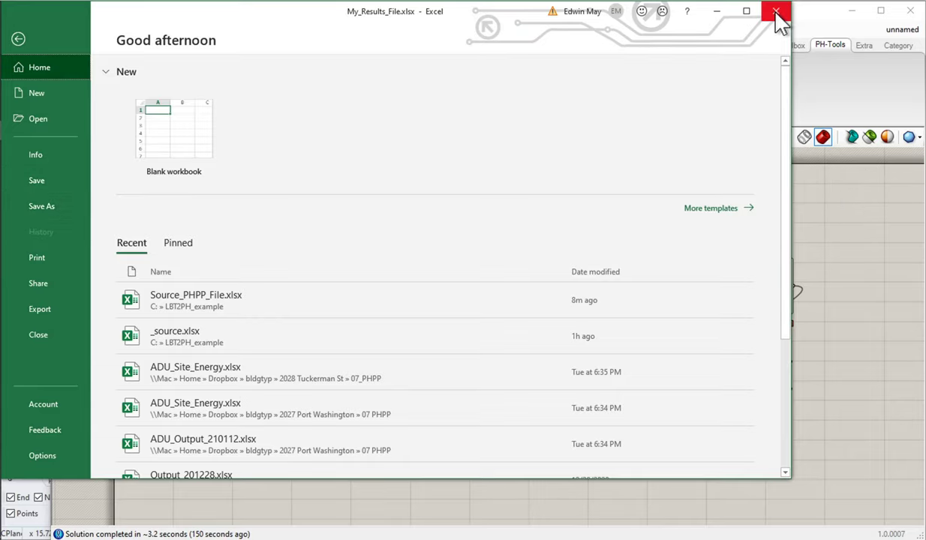
key(Escape)
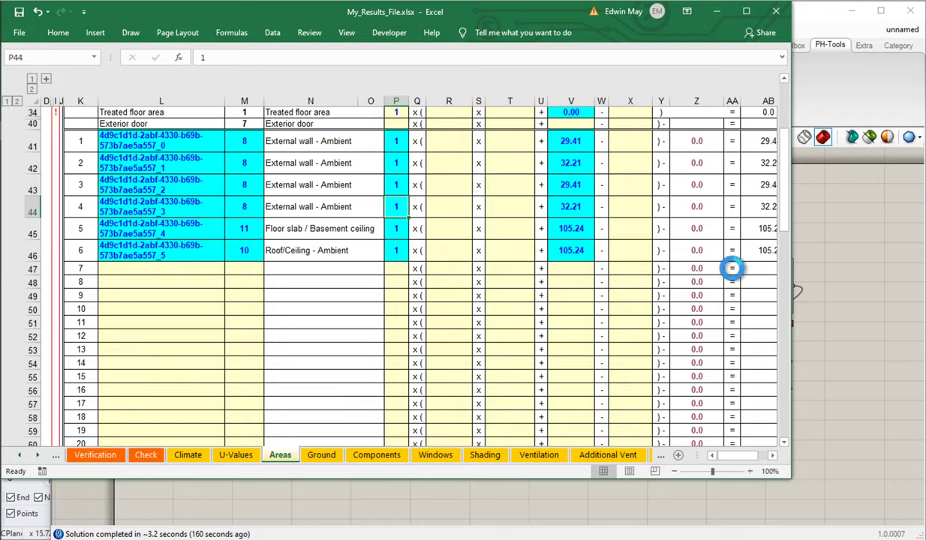
- Switch the toggle feeding the Open XL Workbook component's run input to False in Grasshopper
scroll(780, 304, up, 3)
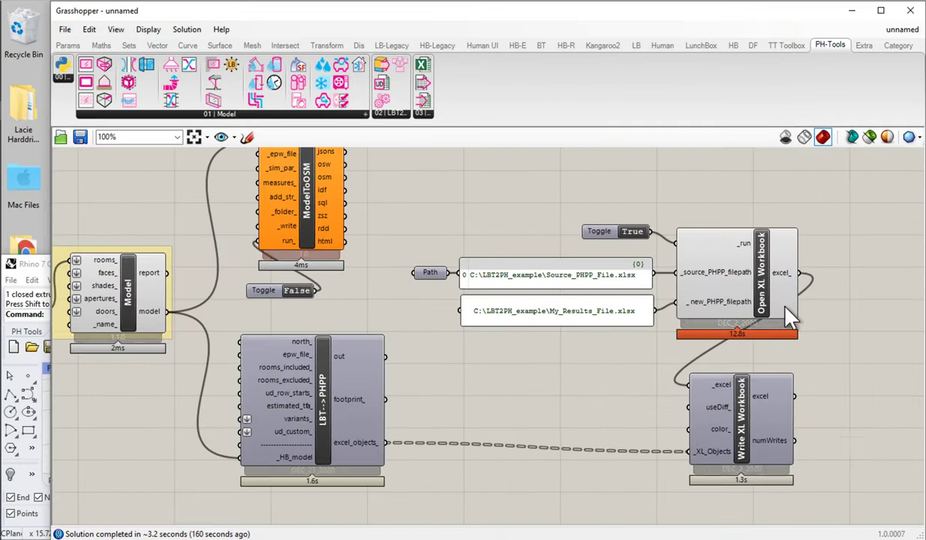
double_click(631, 231)
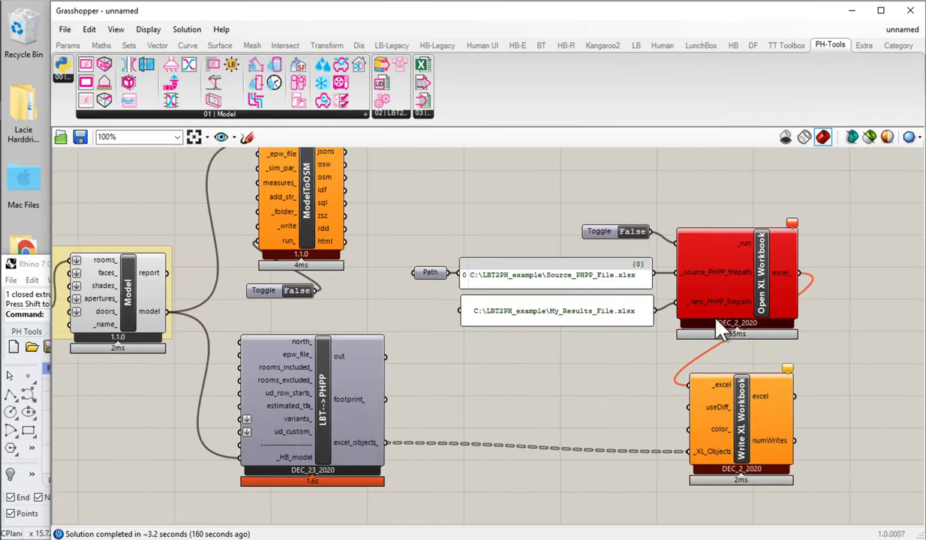
scroll(608, 352, down, 1)
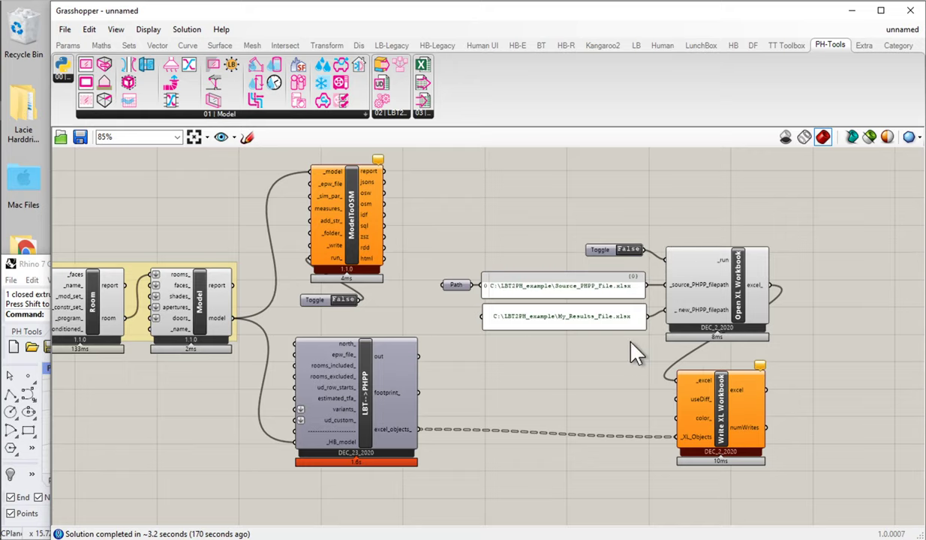
scroll(634, 347, down, 2)
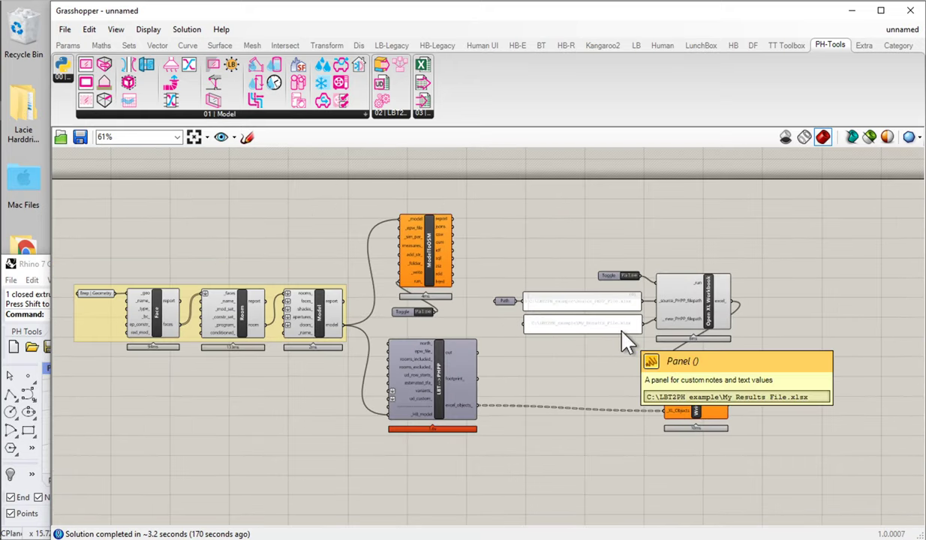